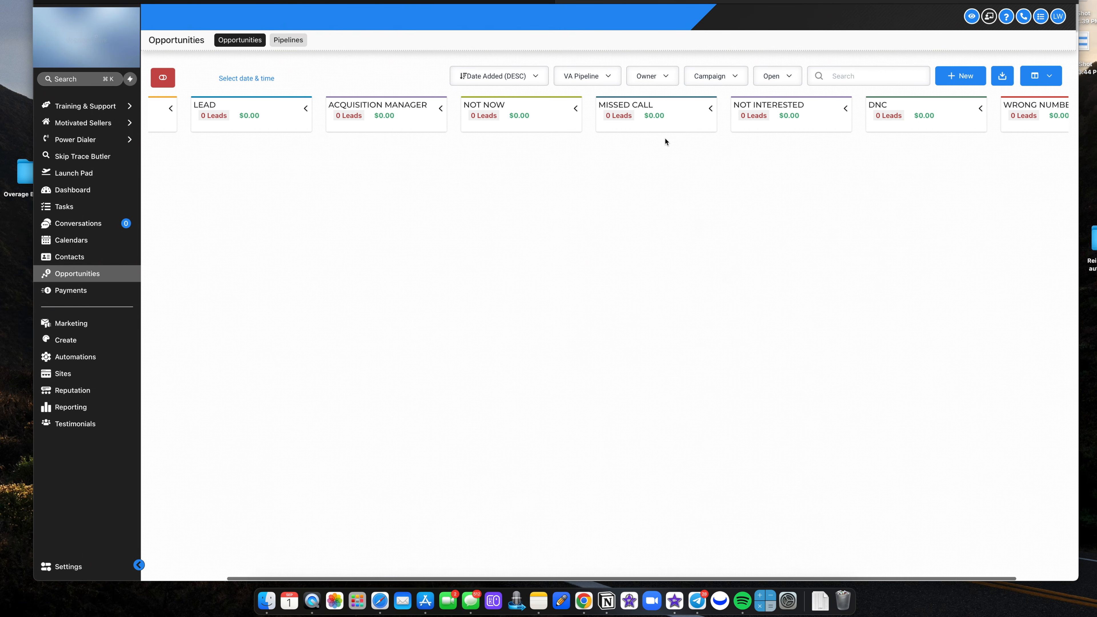
scroll(666, 137, right, 2)
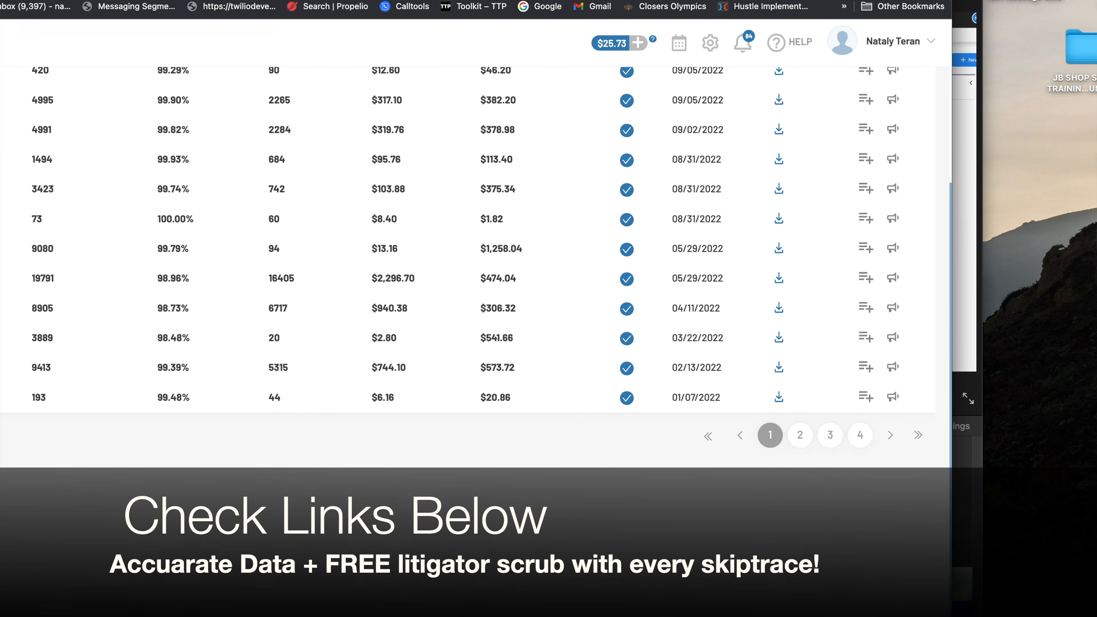
click(834, 299)
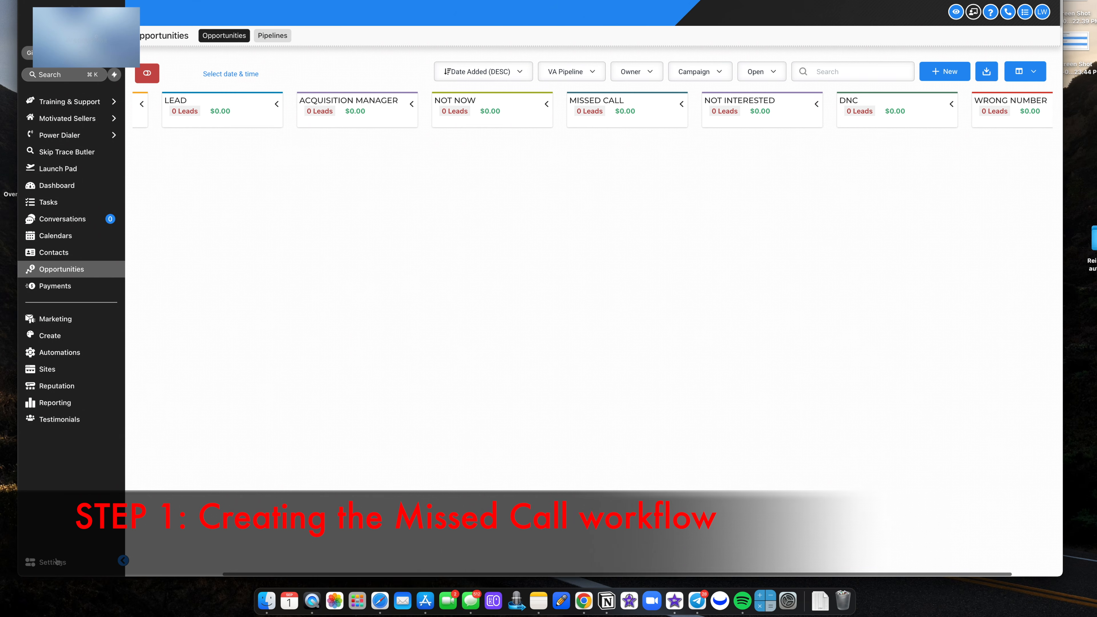
- Create a new automation workflow using the Start from scratch template
click(63, 357)
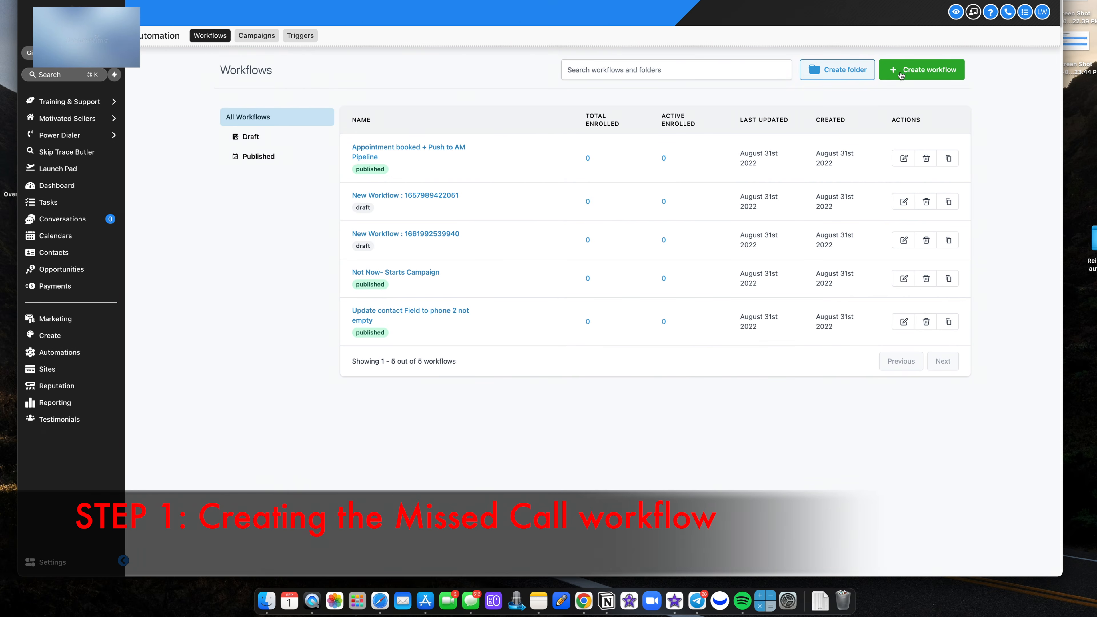
click(920, 68)
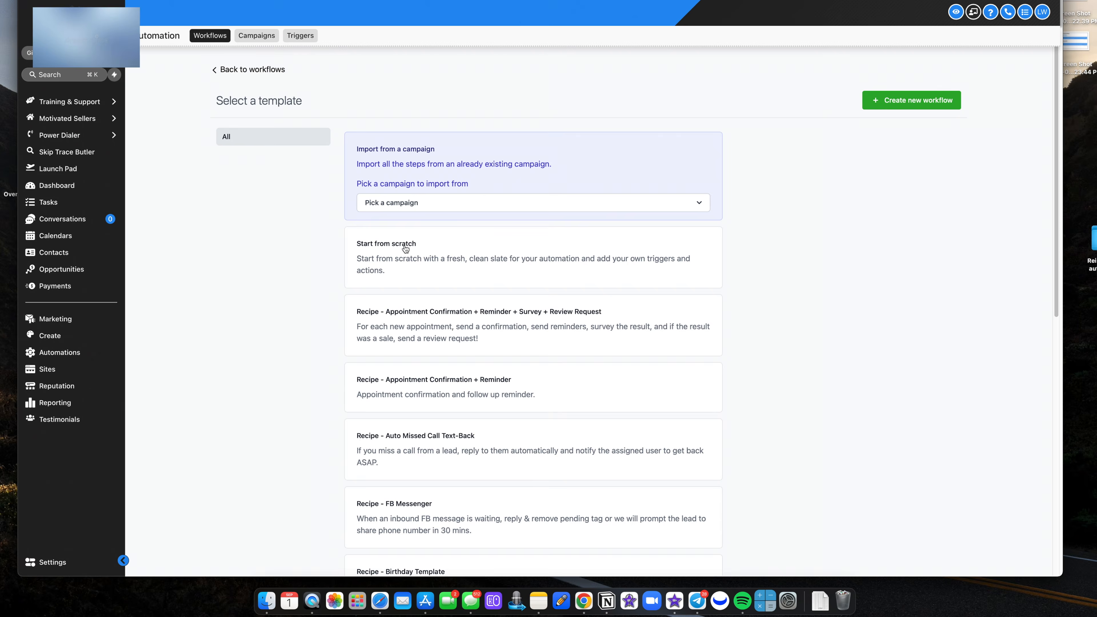
click(405, 249)
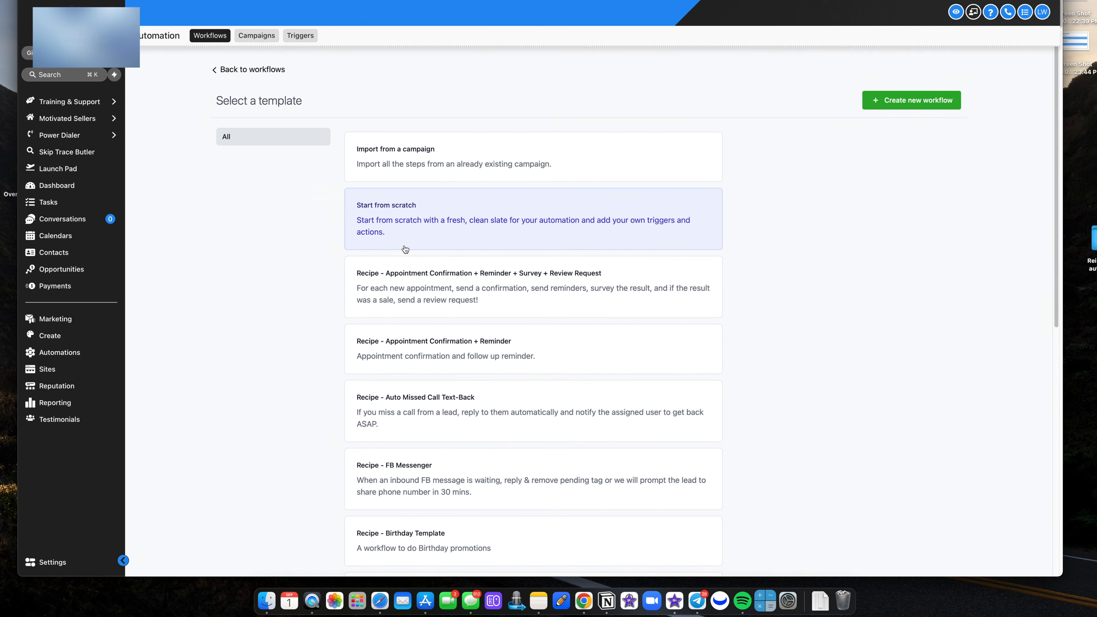
click(901, 106)
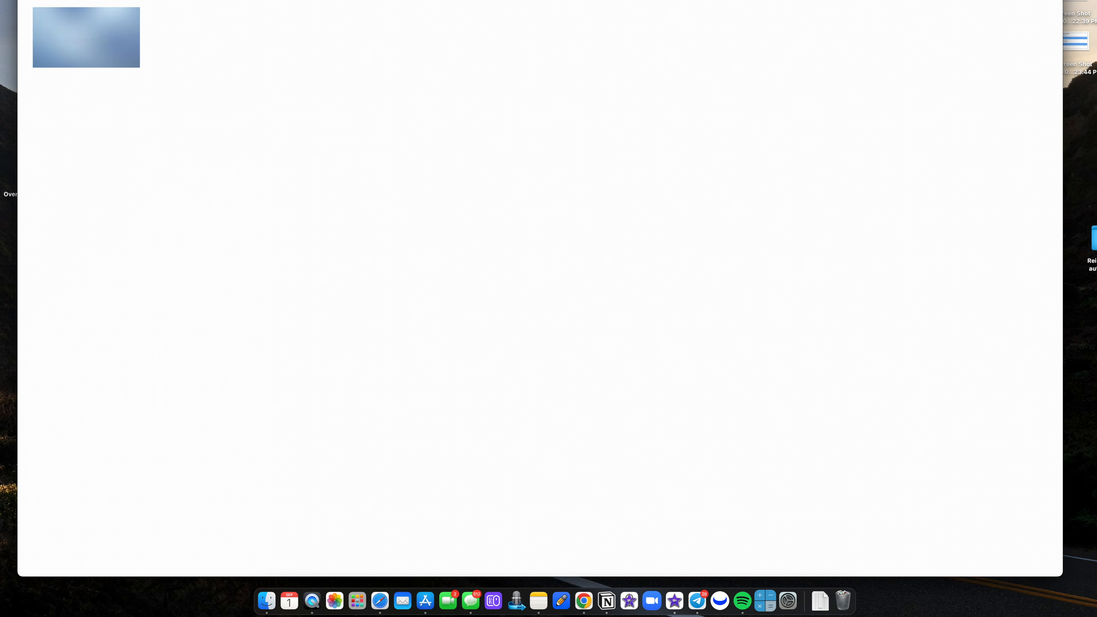
- Rename the new workflow as "Missed Call Workflow"
drag(605, 12, 462, 12)
text(m)
key(Caps_Lock)
text(ISSE)
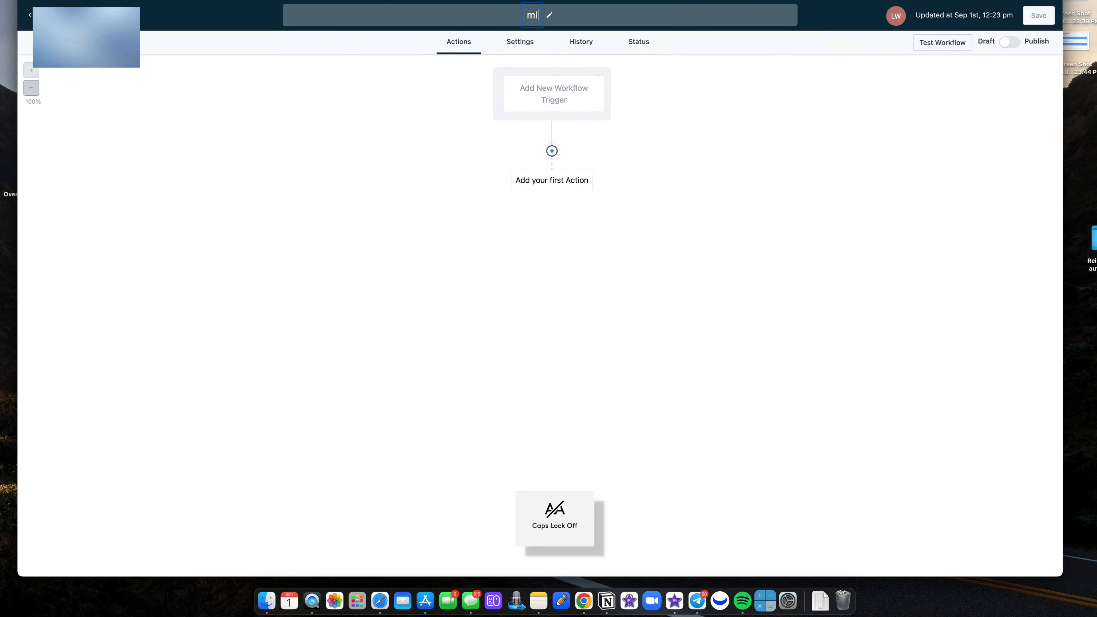
key(BackSpace)
key(BackSpace)
key(BackSpace)
key(BackSpace)
key(BackSpace)
text(M)
key(Caps_Lock)
text(issed)
key(Caps_Lock)
text(C)
key(Caps_Lock)
text(all)
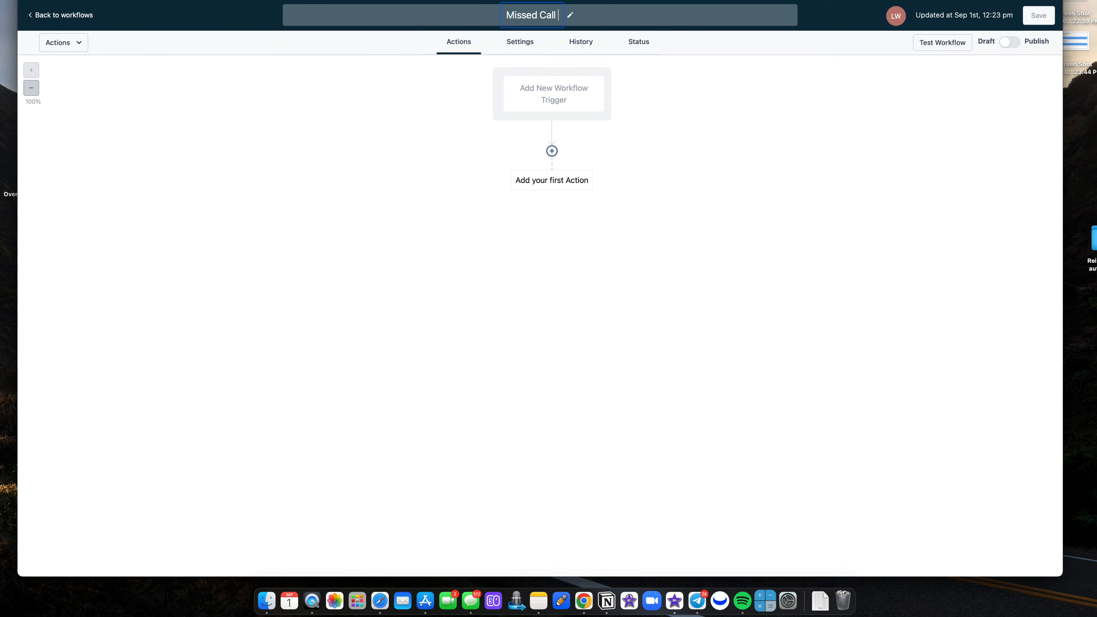
key(Caps_Lock)
text(W)
key(Caps_Lock)
text(orkflow)
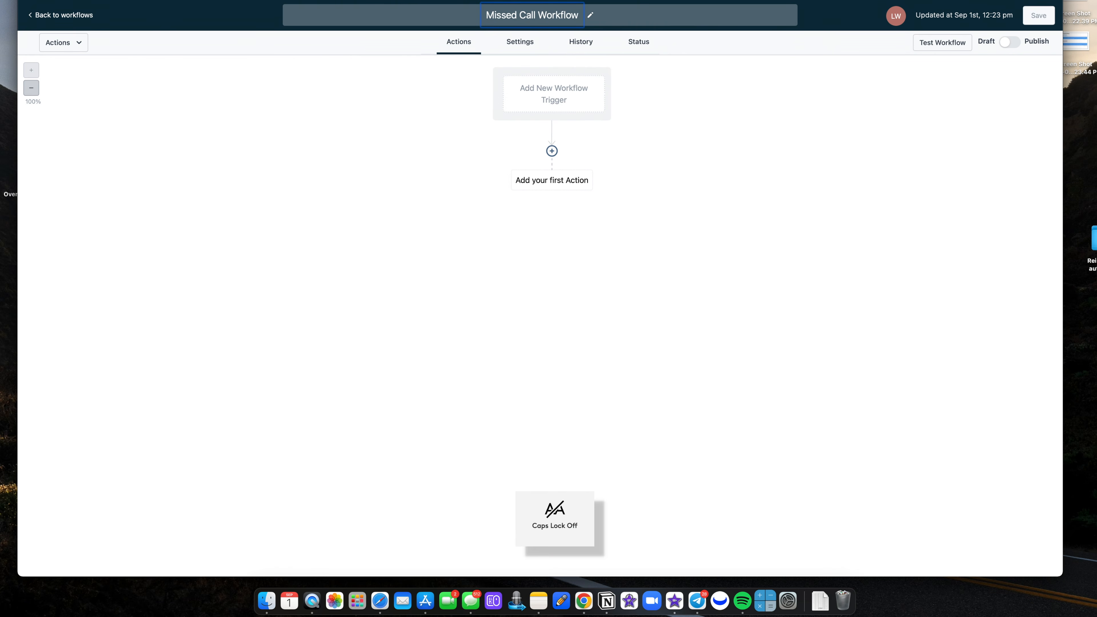
key(Return)
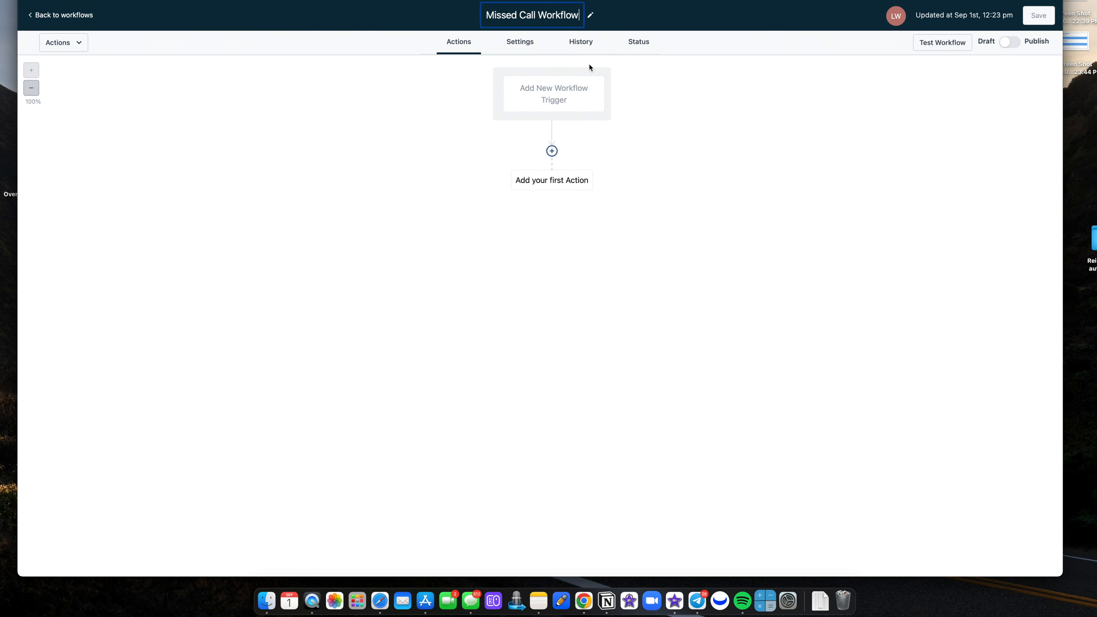
- Add a Contact Tag trigger with a Tag Added filter set to "missed call" and save it
click(561, 89)
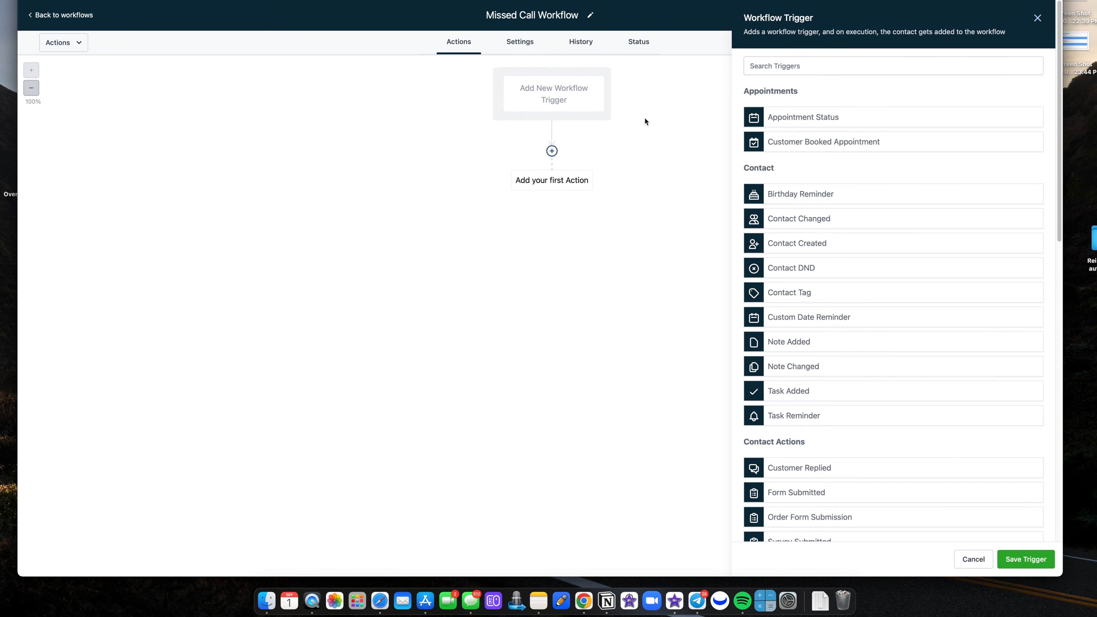
click(815, 293)
click(782, 161)
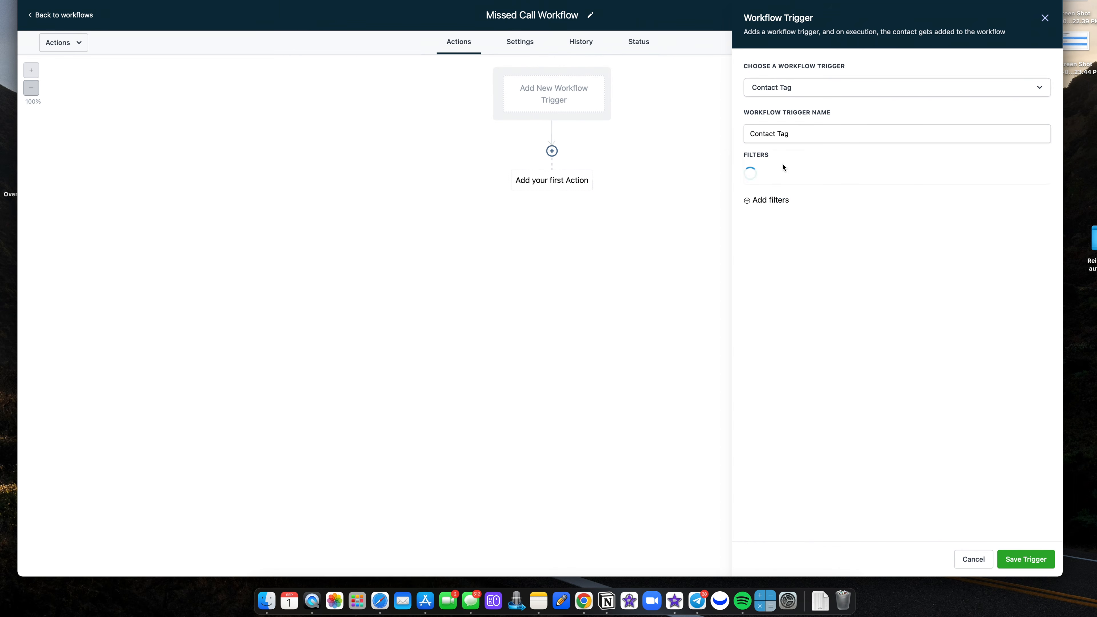
click(811, 180)
click(802, 243)
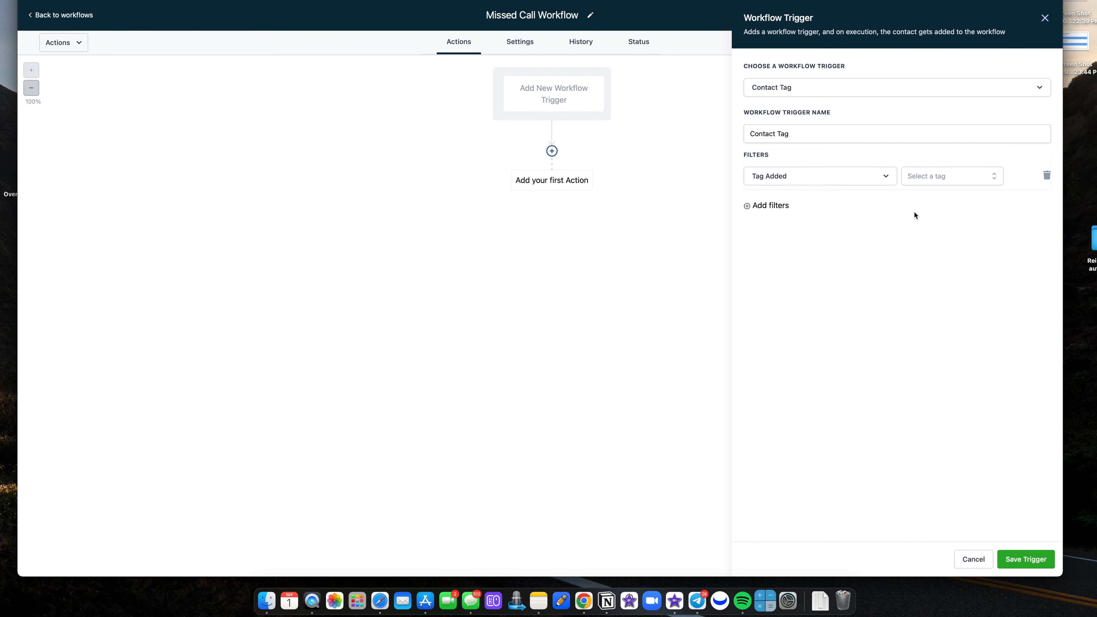
click(924, 181)
text(missed)
click(950, 241)
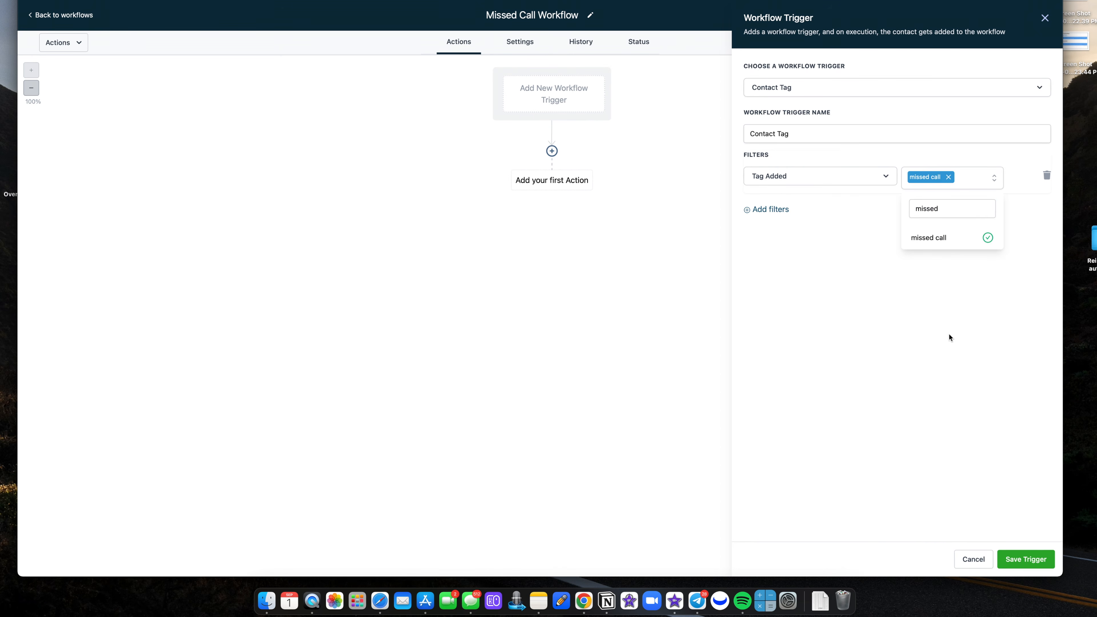
click(1015, 559)
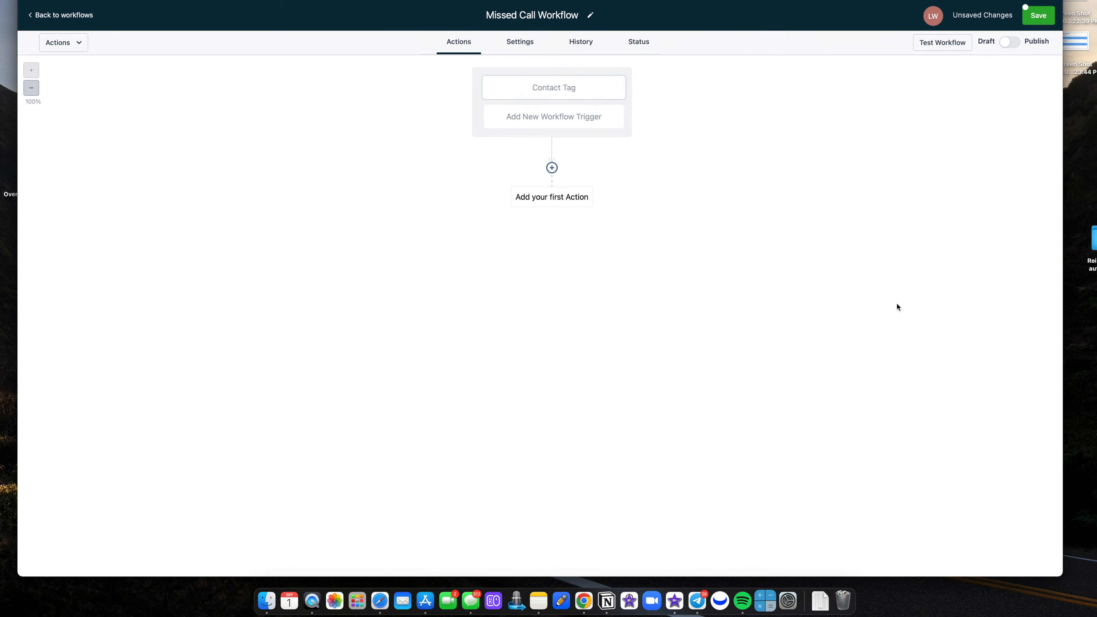
click(612, 103)
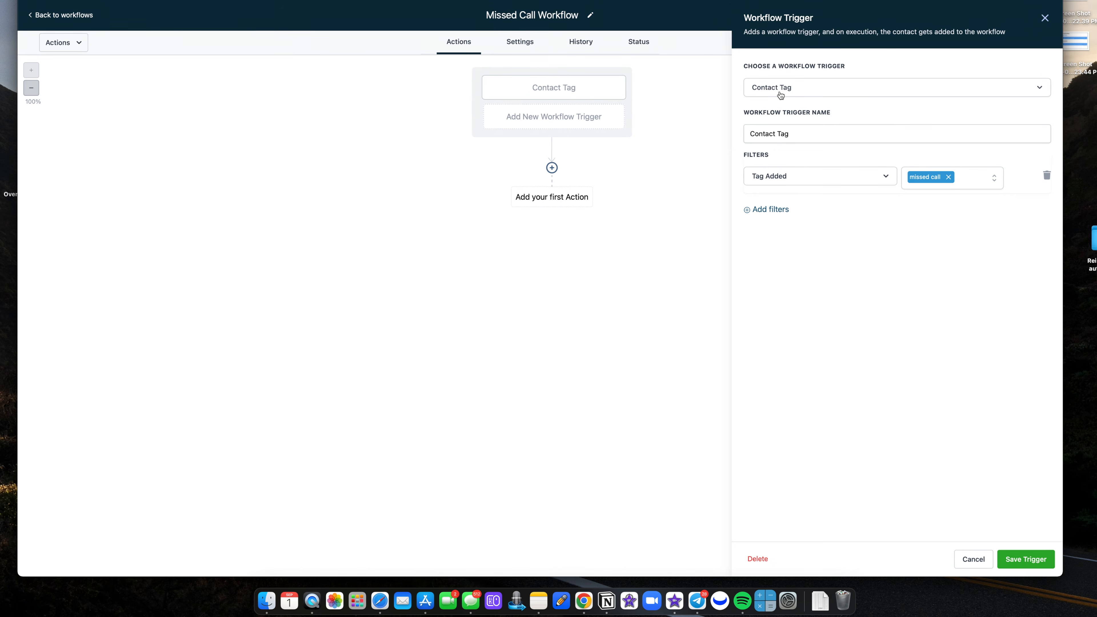
- Add a Create/Update Opportunity action after the trigger, targeting the Missed Call stage of the VA Pipeline
click(557, 196)
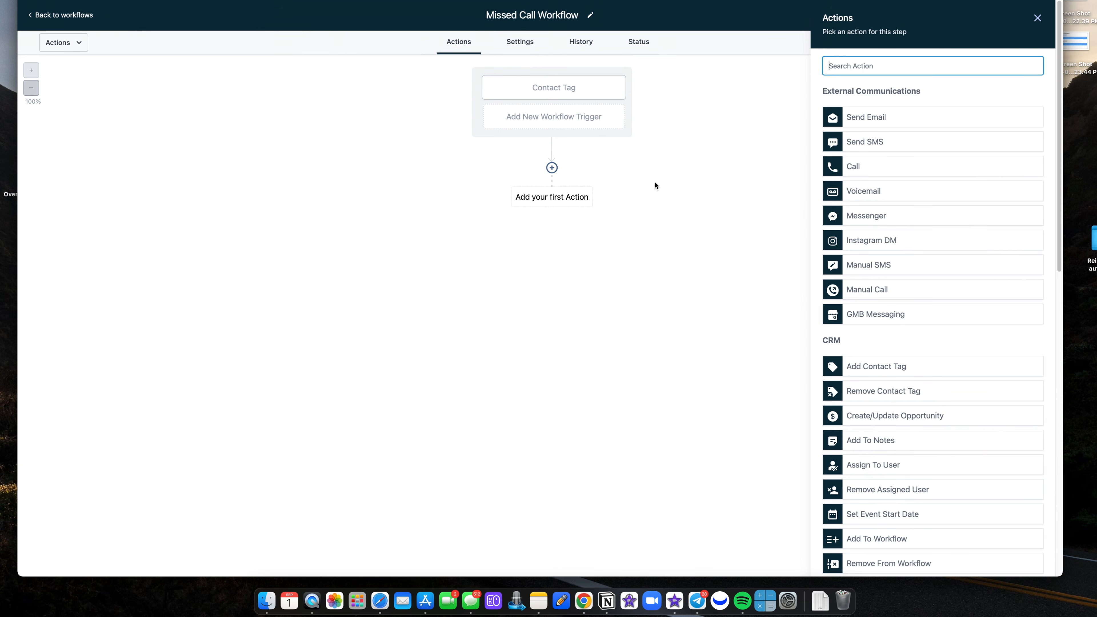
click(550, 170)
click(911, 415)
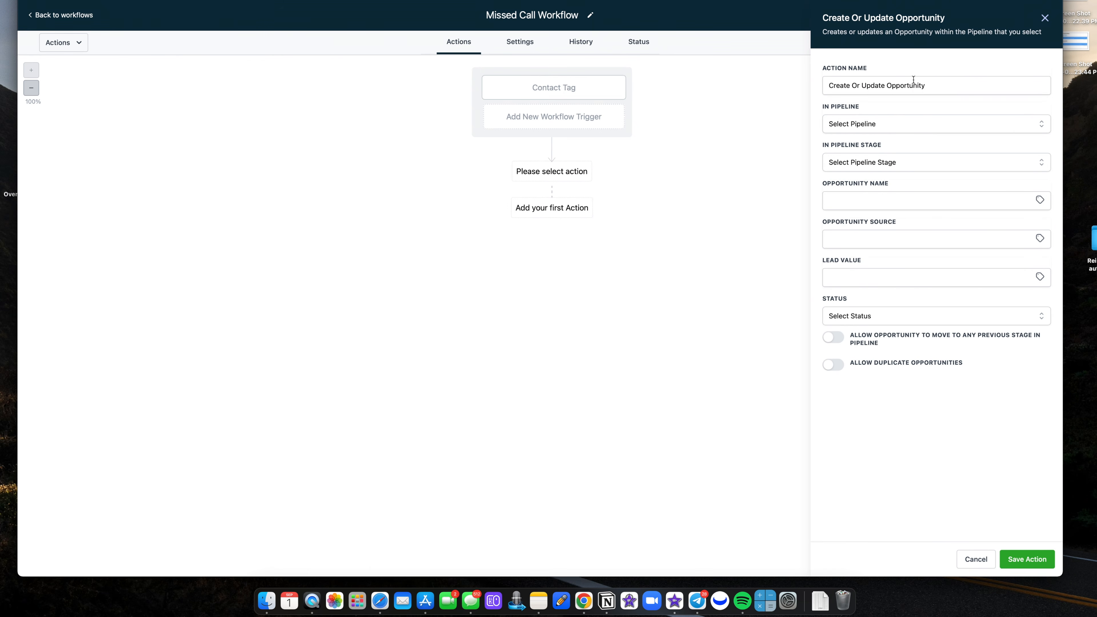
click(912, 124)
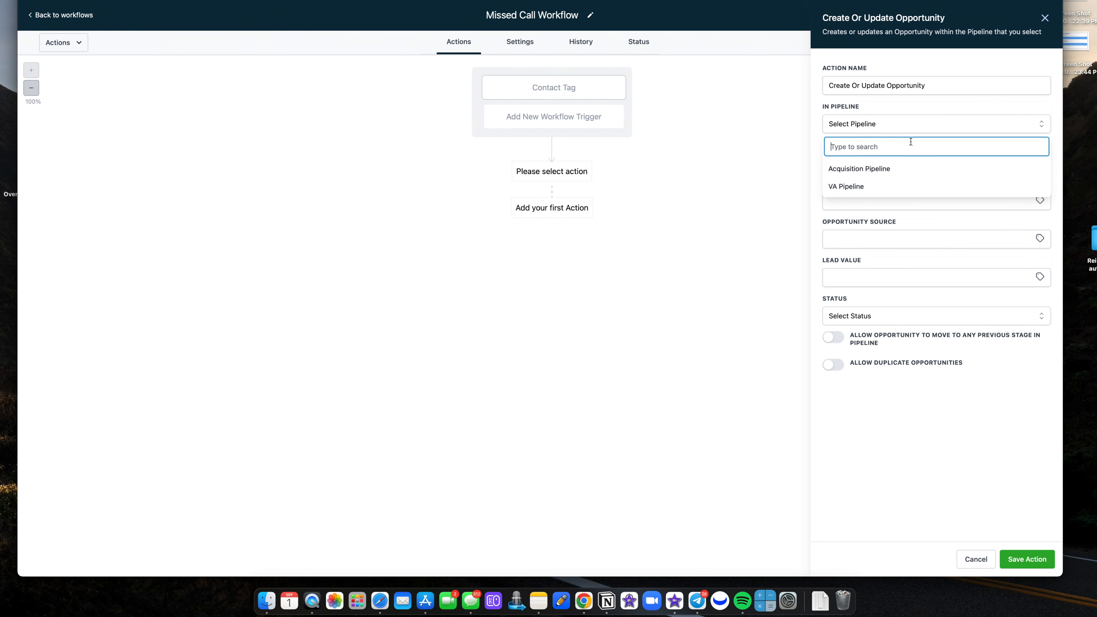
click(891, 191)
click(902, 164)
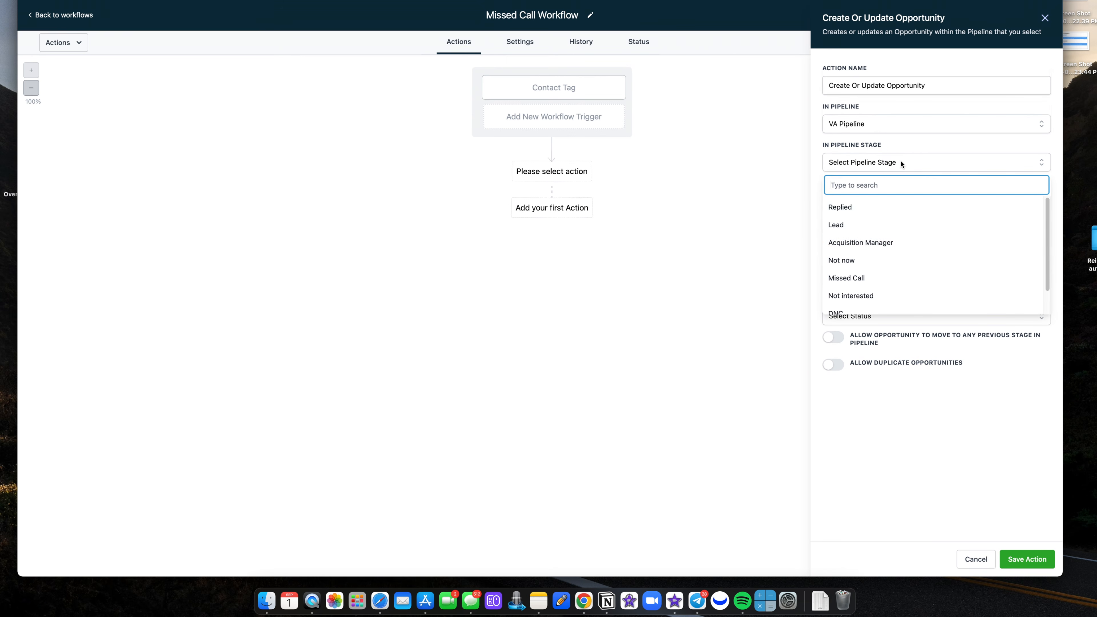
click(872, 277)
click(919, 82)
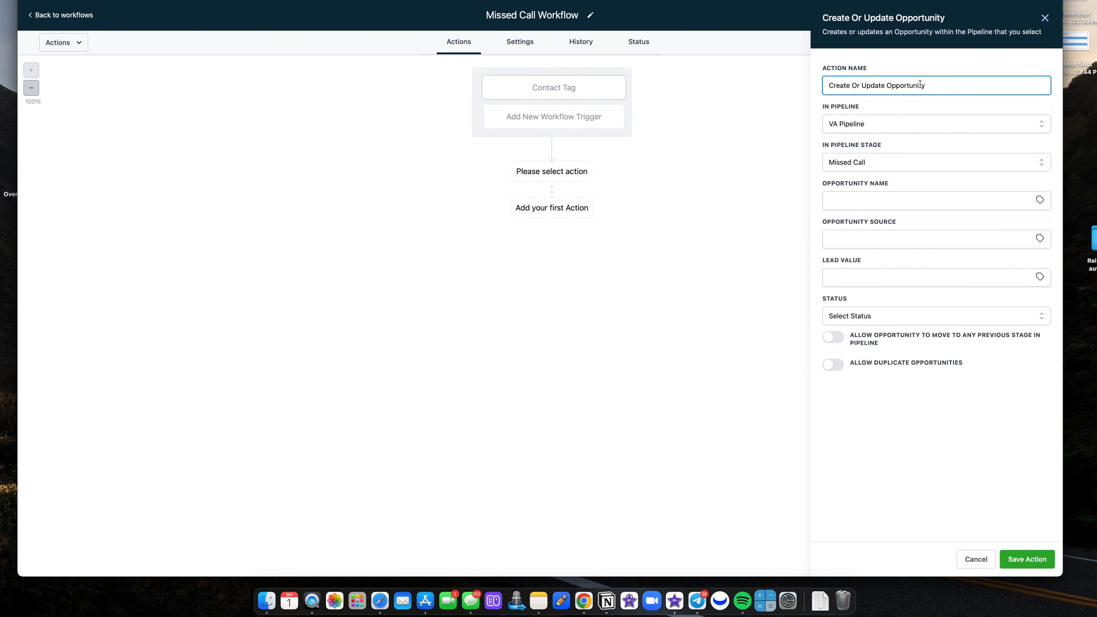
click(910, 125)
click(794, 128)
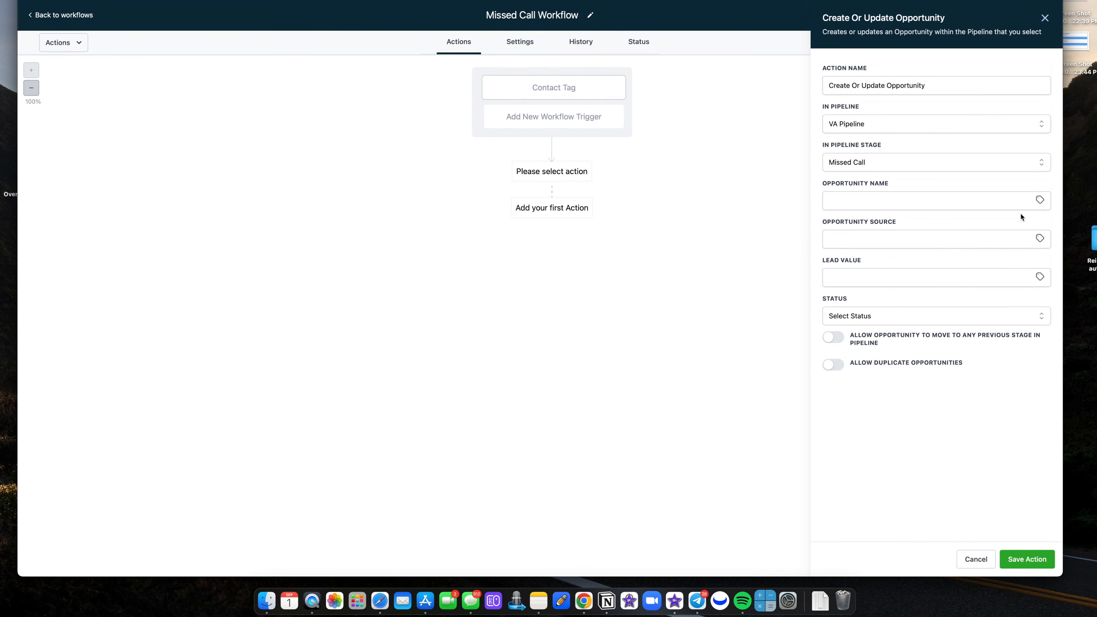
- Set the opportunity name to the custom value {{contact.name}} and save the opportunity action
click(1040, 201)
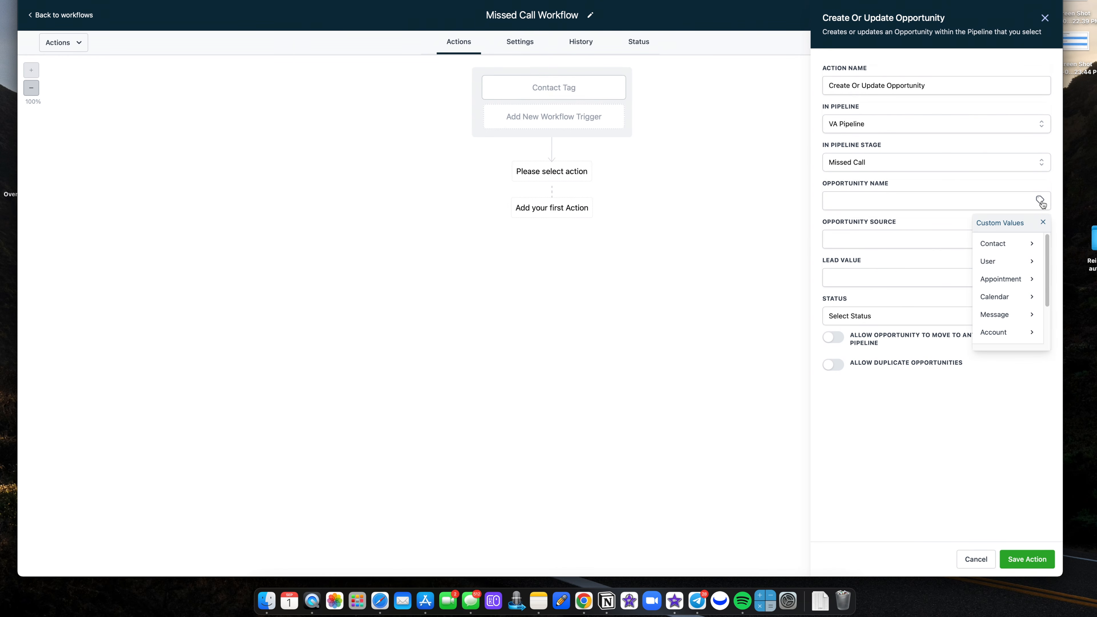
click(904, 204)
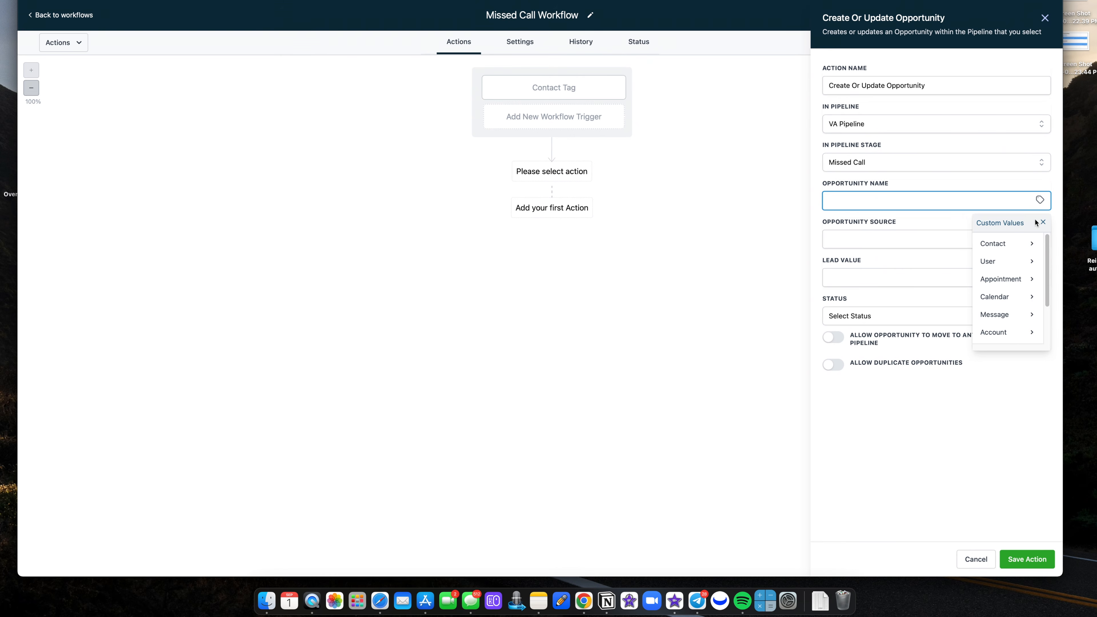
click(1011, 244)
click(1005, 245)
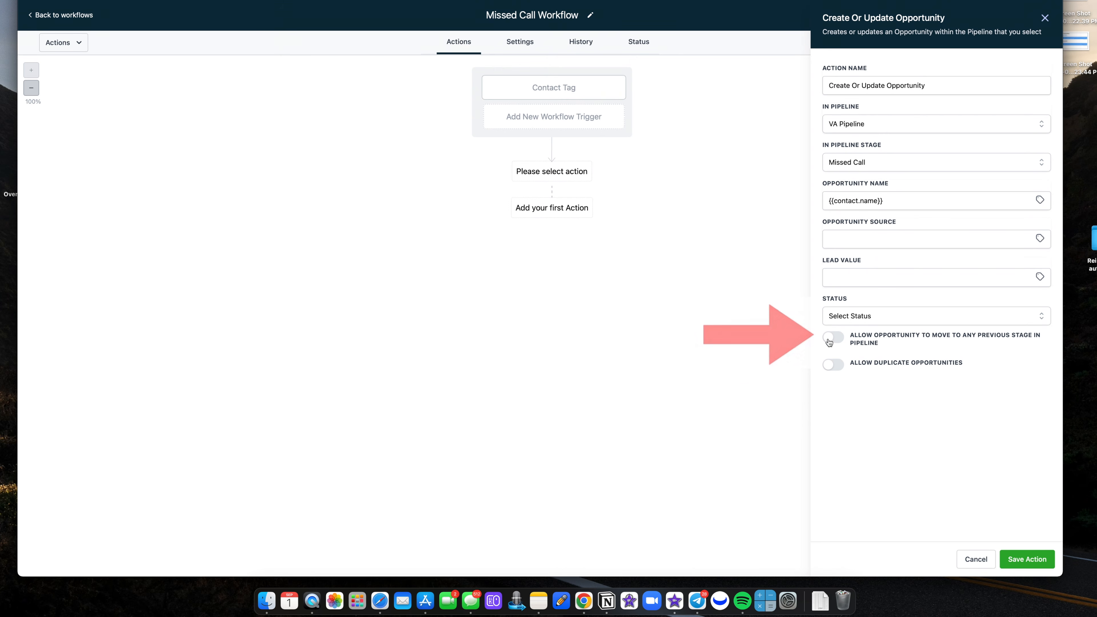
click(1032, 559)
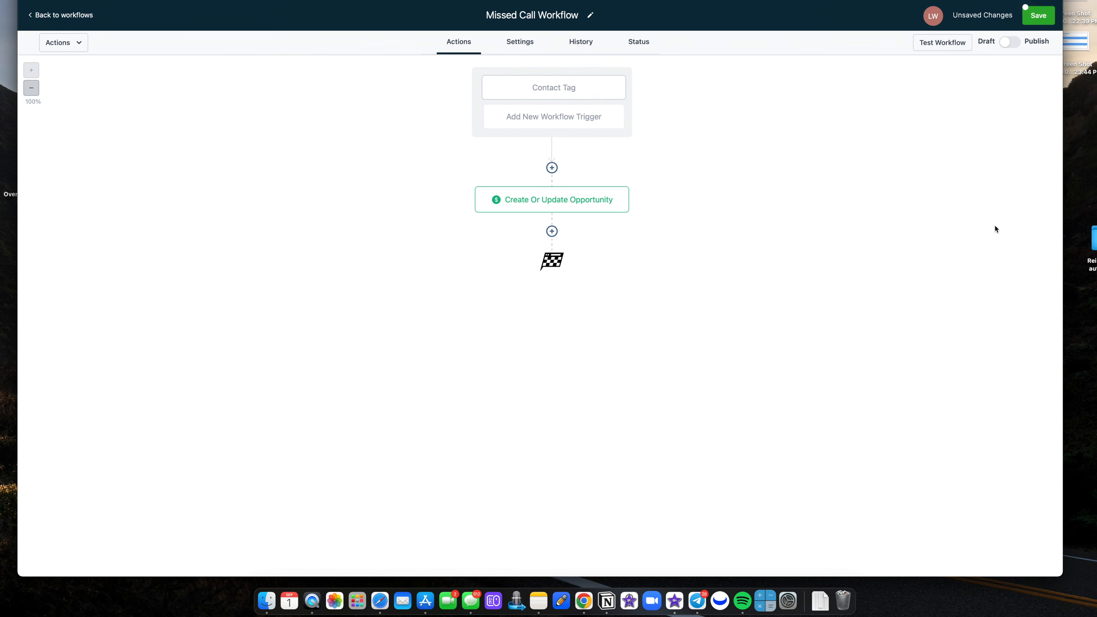
click(607, 88)
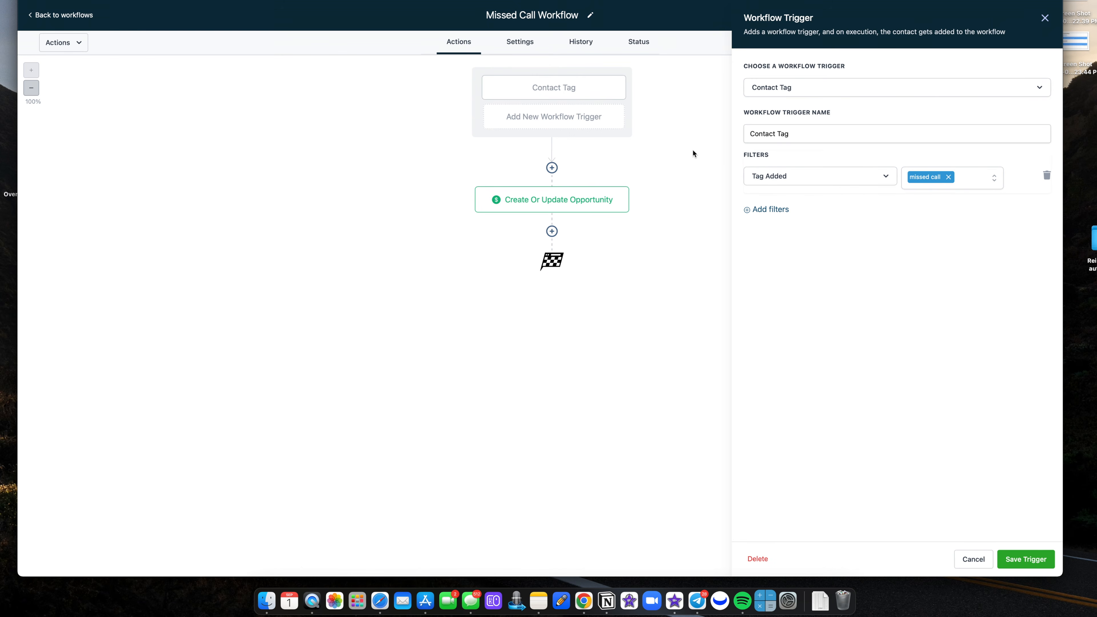
click(592, 199)
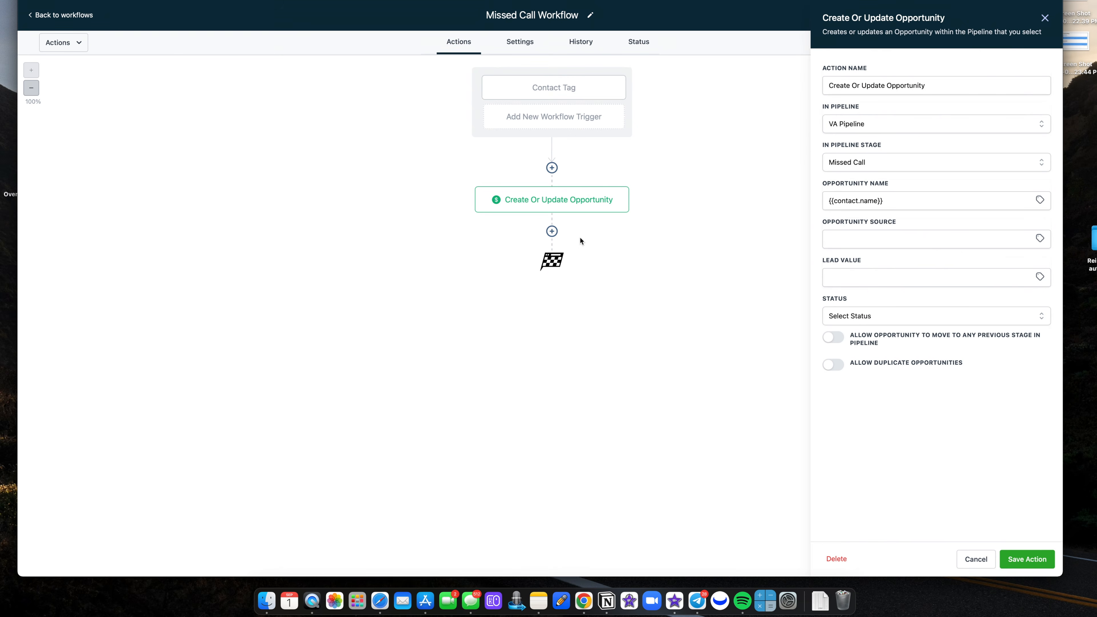
- Add a Wait action after the opportunity action with a time delay of 0.5 minutes and save it
click(552, 231)
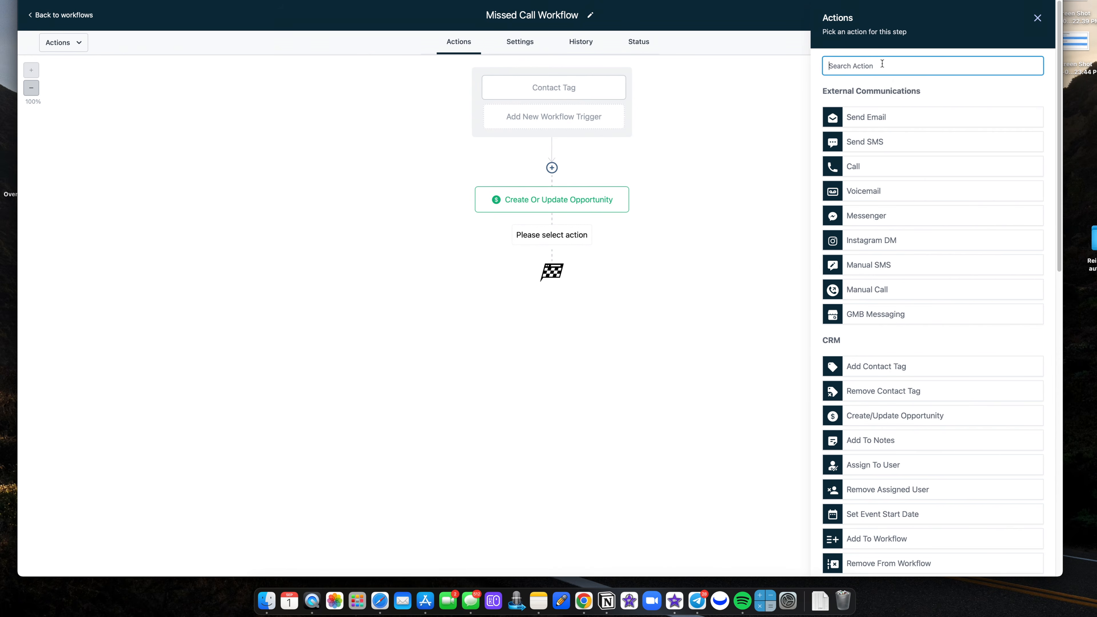
text(wa)
click(866, 107)
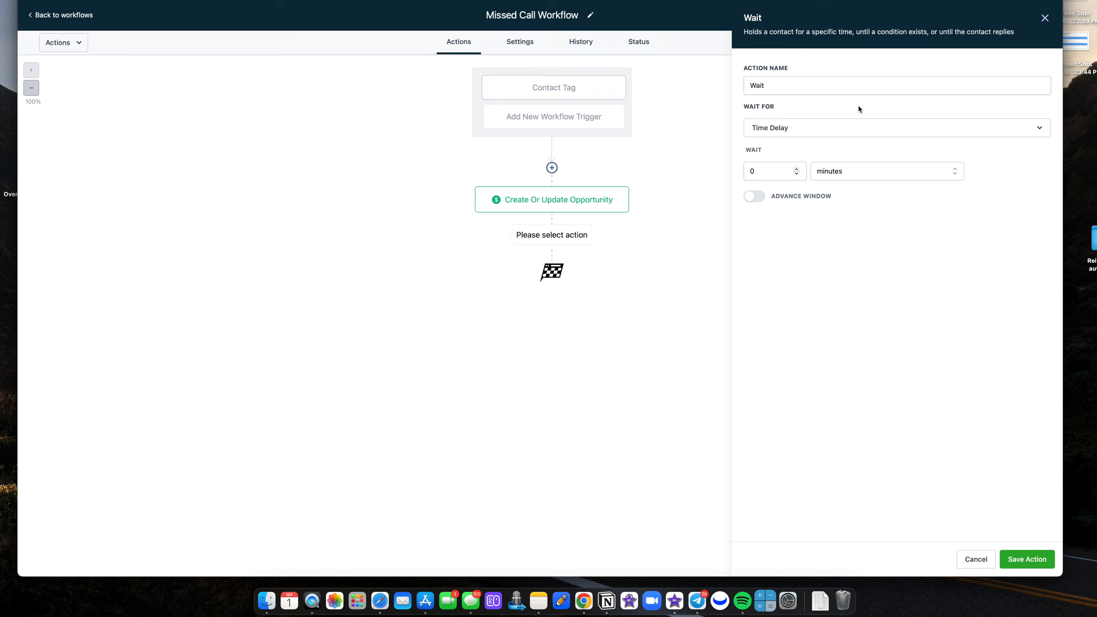
click(834, 174)
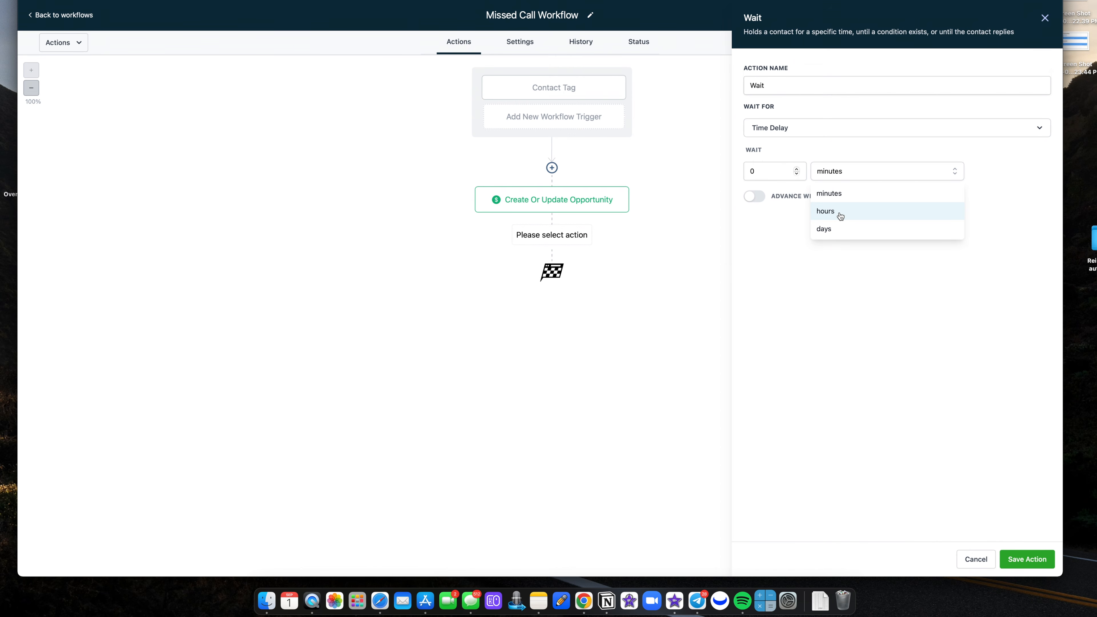
click(779, 180)
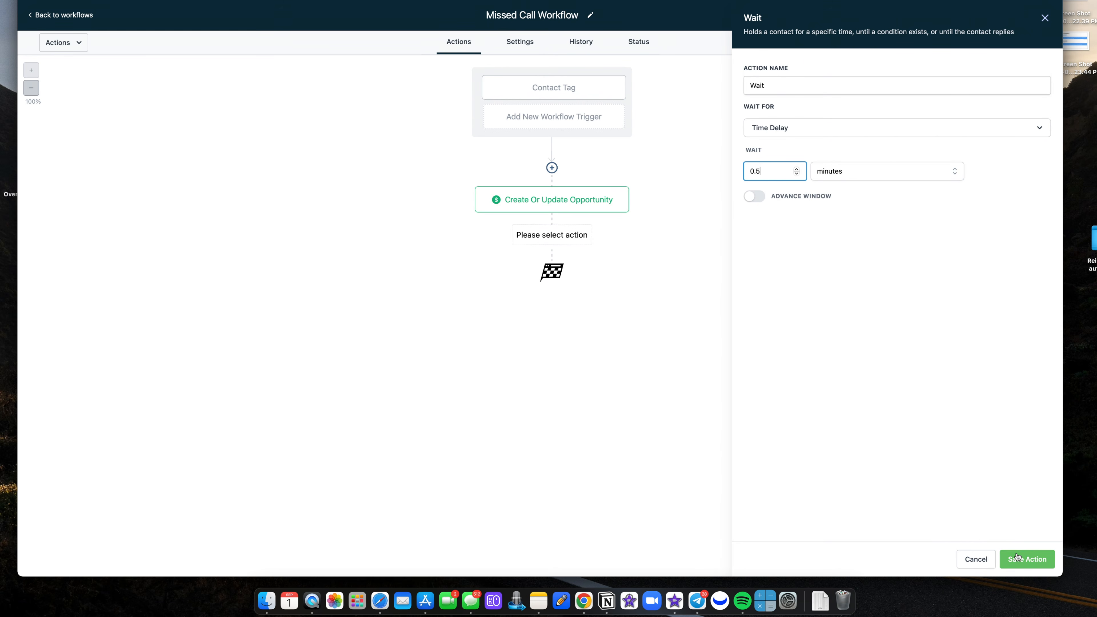
click(1026, 558)
- Review the settings of the Wait action, the Contact Tag trigger and the Create Or Update Opportunity action
mouse_move(571, 213)
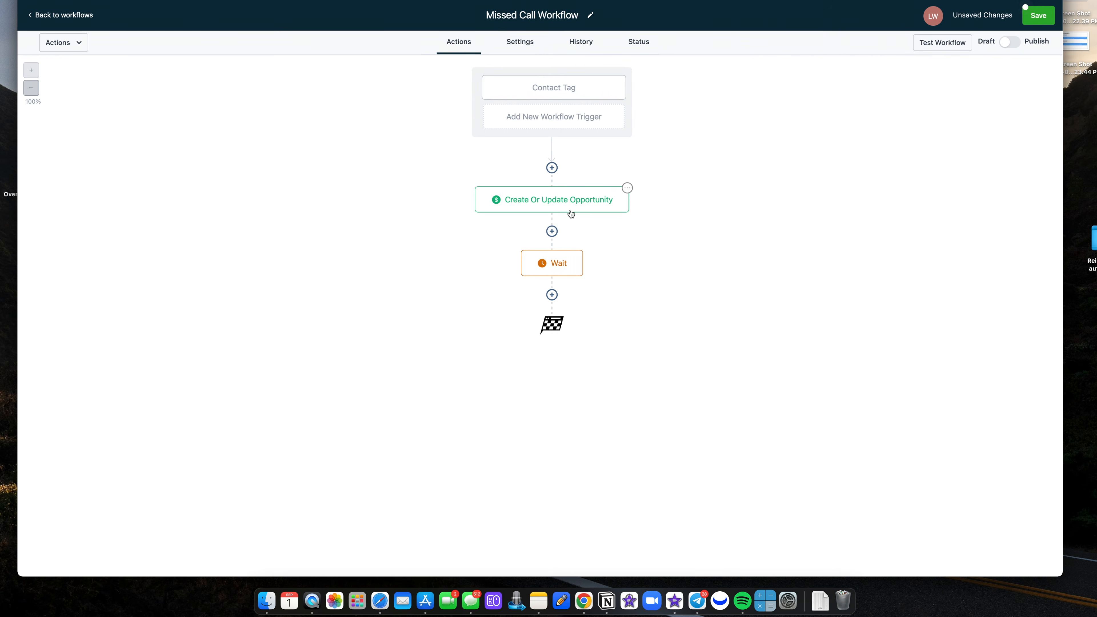
click(572, 259)
click(558, 93)
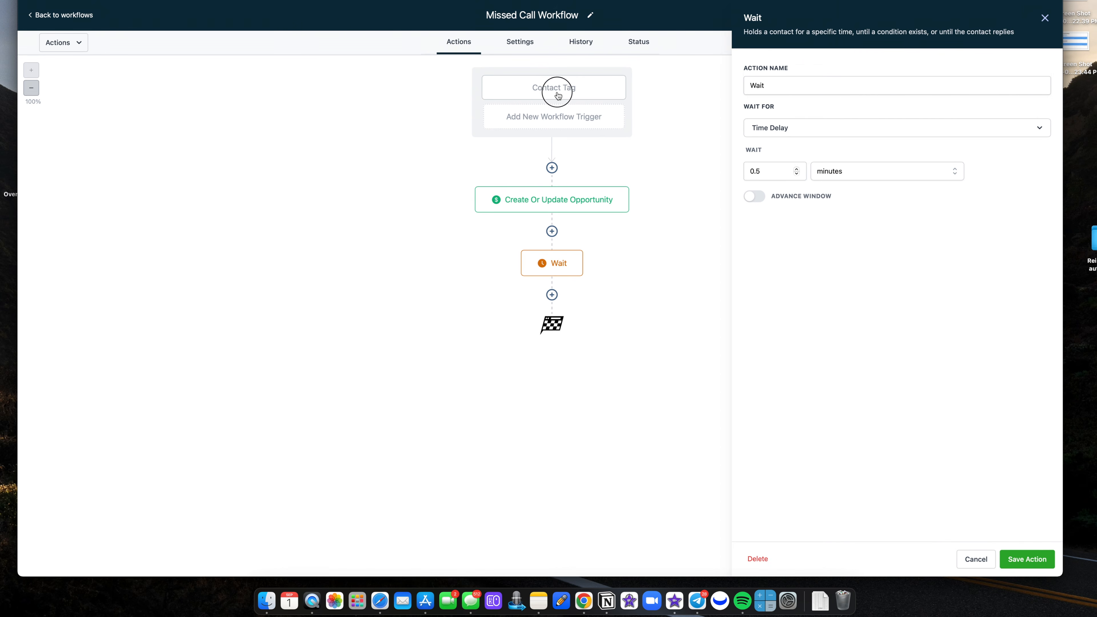
click(578, 205)
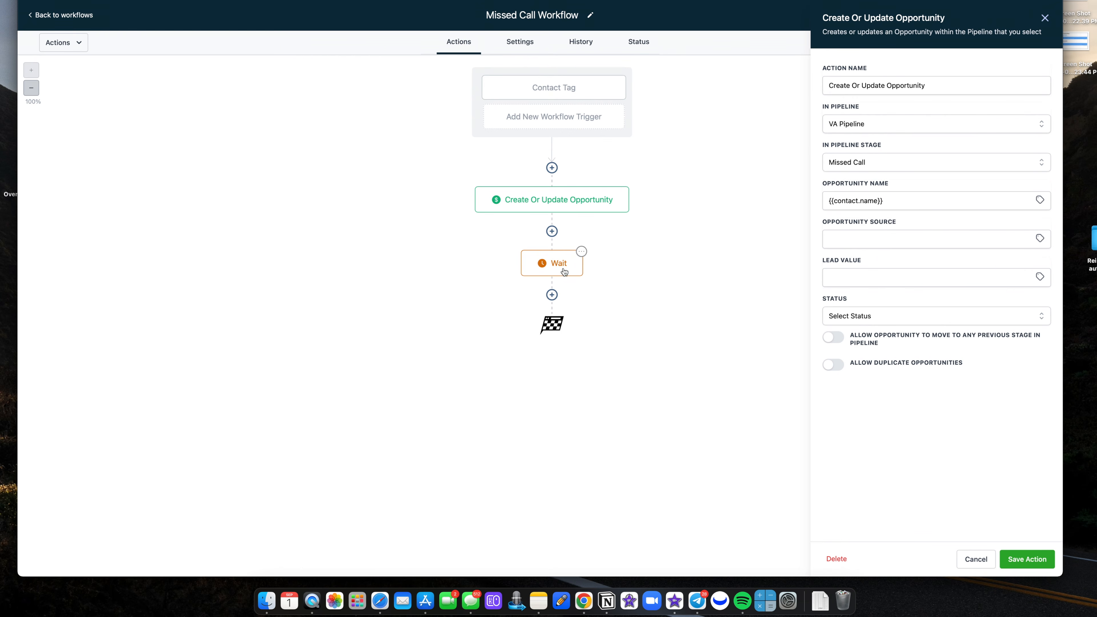
- Add a Send SMS action after the Wait action and begin its message with "Hey {{contact.first_name}}!" using the contact's first-name custom value
click(578, 253)
click(552, 295)
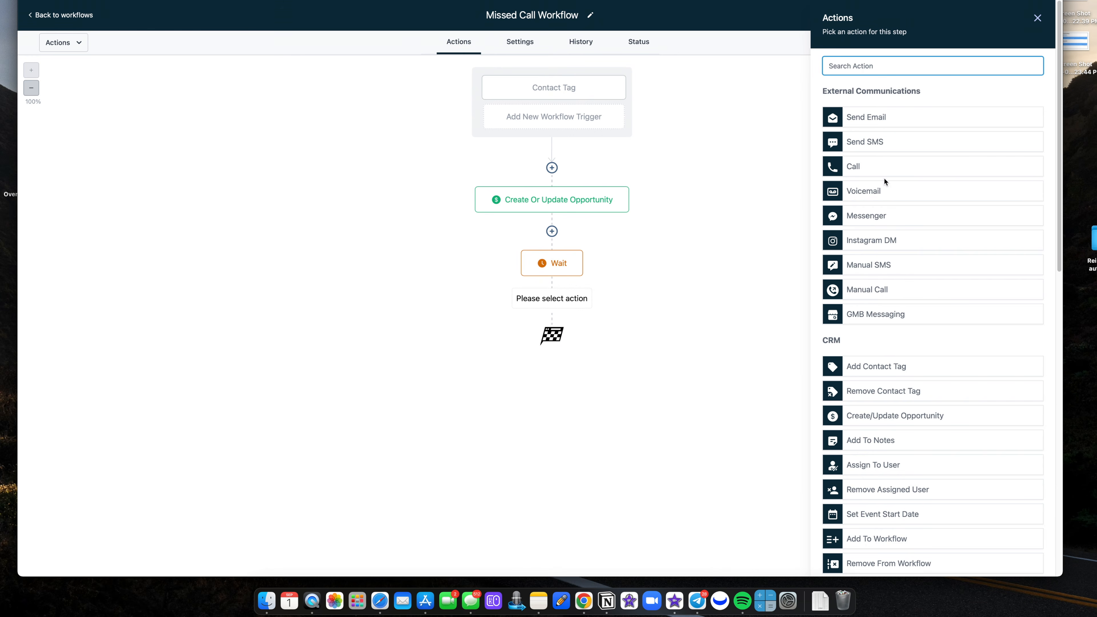
click(872, 147)
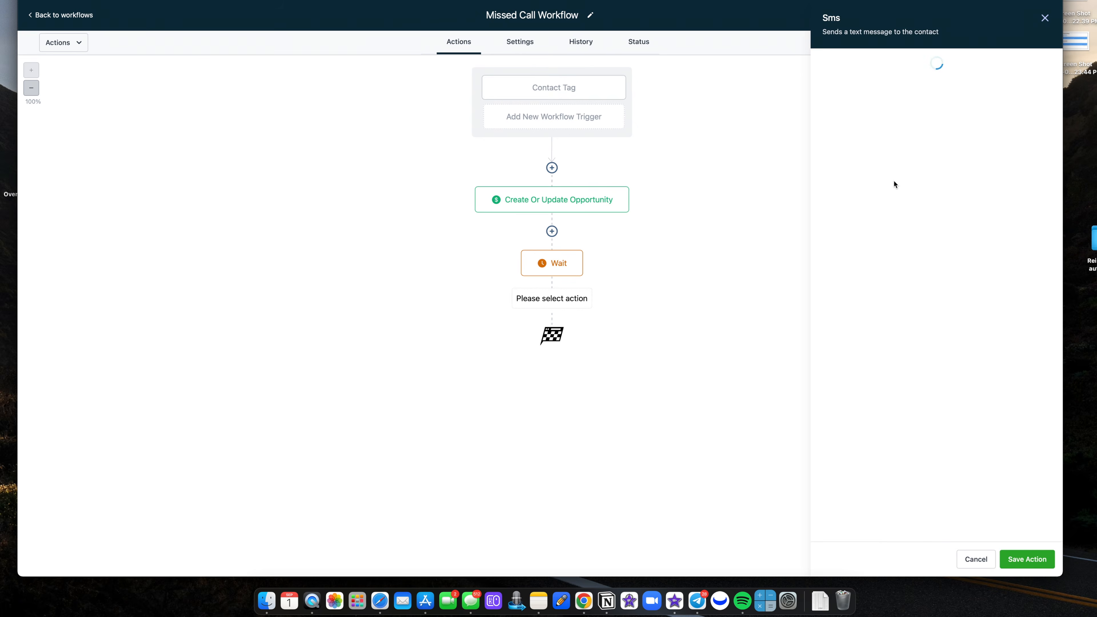
text(Hey)
click(859, 180)
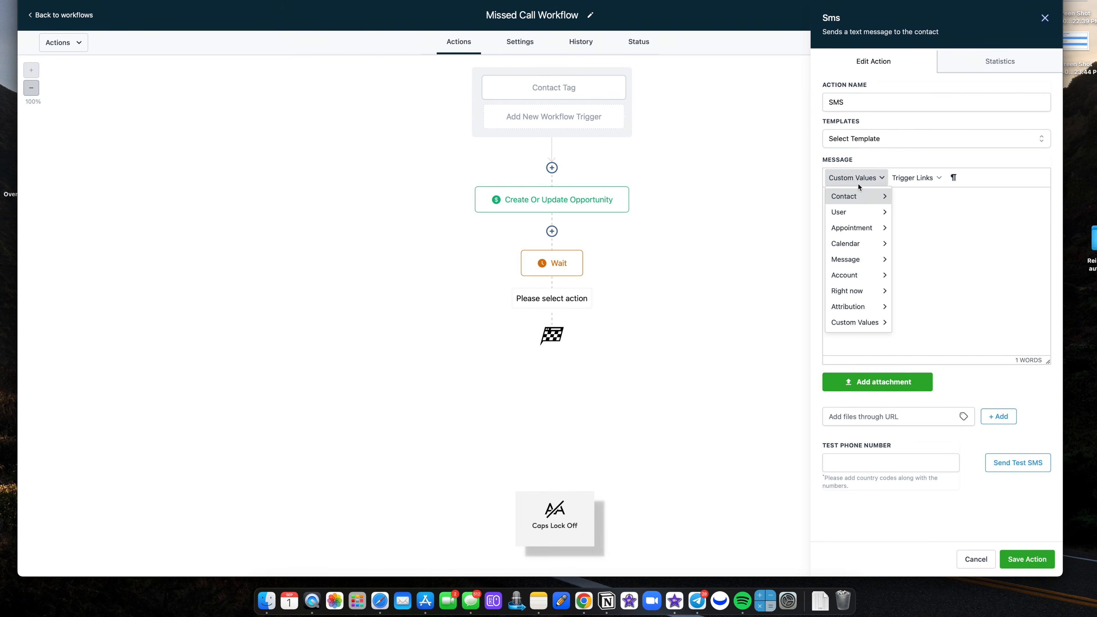
mouse_move(870, 198)
click(932, 214)
text(!)
key(Caps_Lock)
text(D)
key(Caps_Lock)
text(id y)
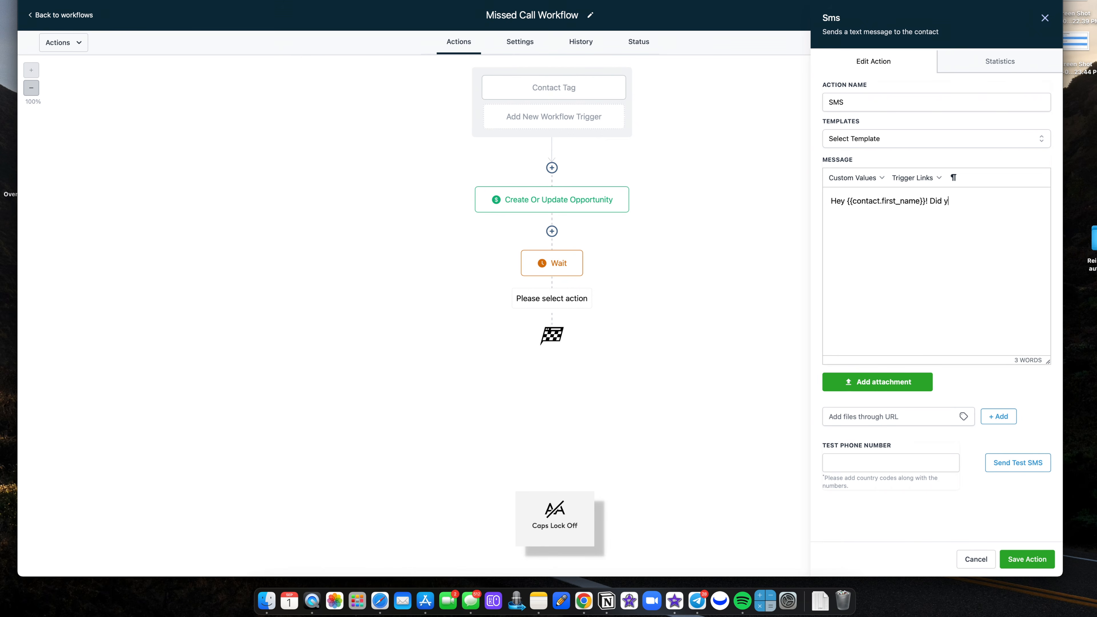
text(ou happ)
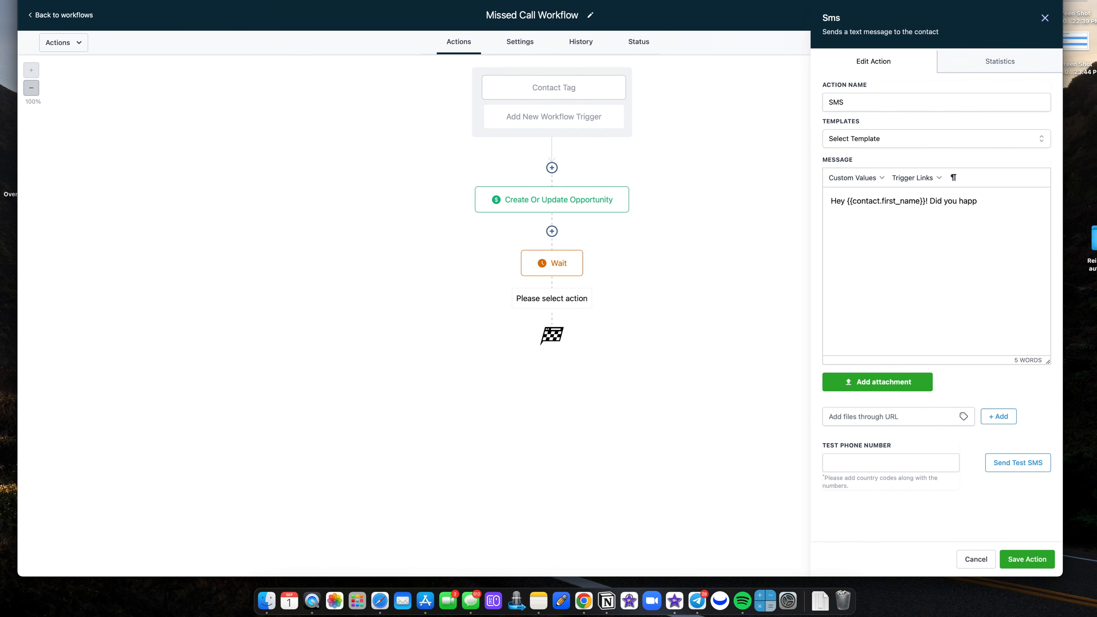
key(BackSpace)
key(BackSpace)
key(BackSpace)
key(BackSpace)
key(BackSpace)
key(BackSpace)
key(BackSpace)
key(BackSpace)
key(BackSpace)
key(BackSpace)
key(BackSpace)
- Continue the SMS message after the greeting with "Sorry I misssed your call. I tried to reach back out"
key(Caps_Lock)
text(S)
key(Caps_Lock)
text(orry I mi)
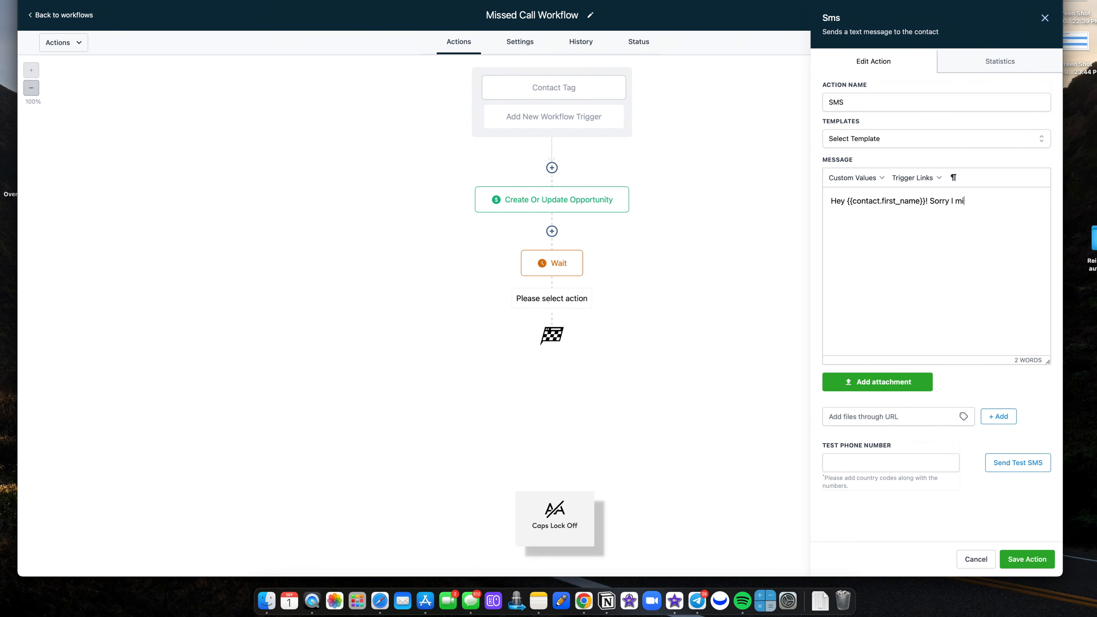
text(sssed your call. I)
text(ied to reach back out )
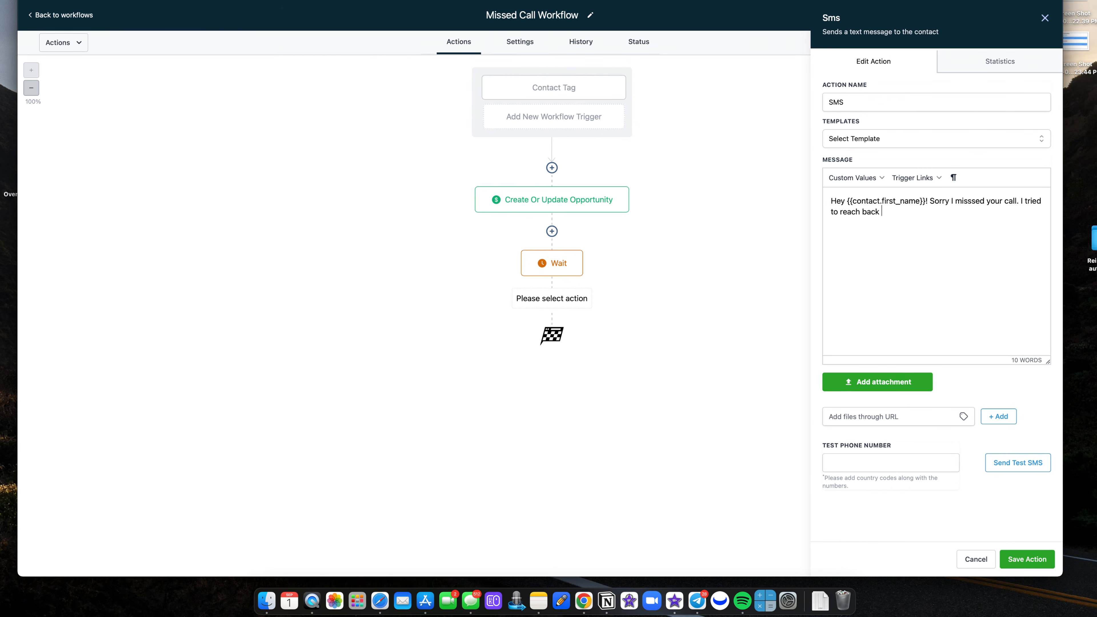
text(but you were n)
key(BackSpace)
key(BackSpace)
key(BackSpace)
key(BackSpace)
key(BackSpace)
key(BackSpace)
key(BackSpace)
key(BackSpace)
key(BackSpace)
text(u were not available.)
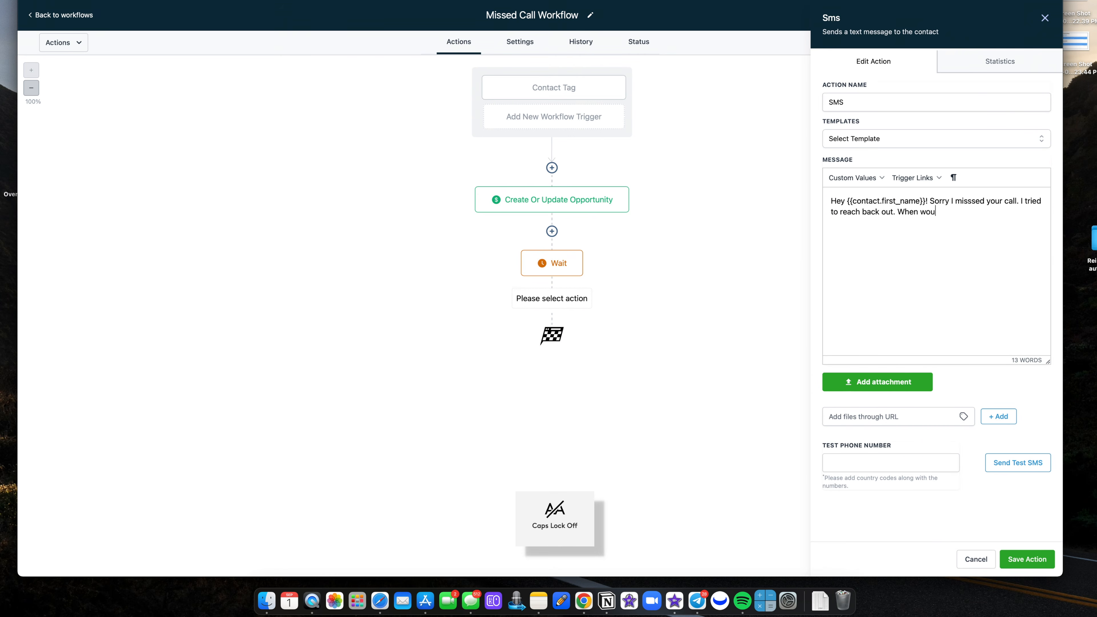
- Finish the SMS message with "When would be a good time for me to call you ?" and save the action
text(d b)
key(BackSpace)
text(be a gppd)
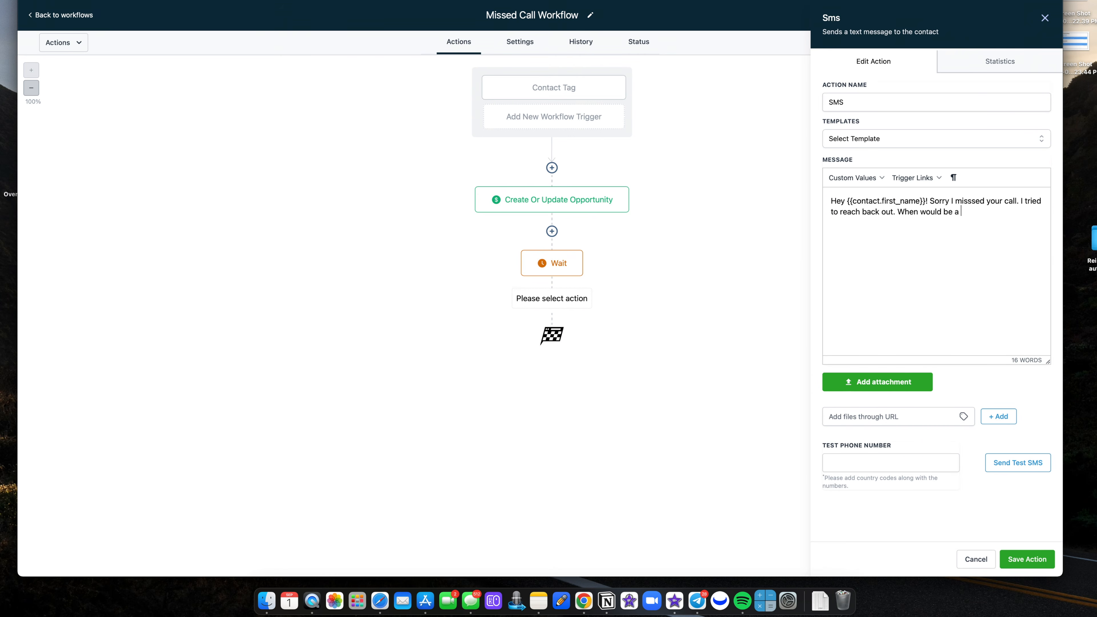
key(BackSpace)
key(BackSpace)
key(BackSpace)
text(ood time for me to call you?)
text(ba)
key(BackSpace)
key(BackSpace)
click(1047, 562)
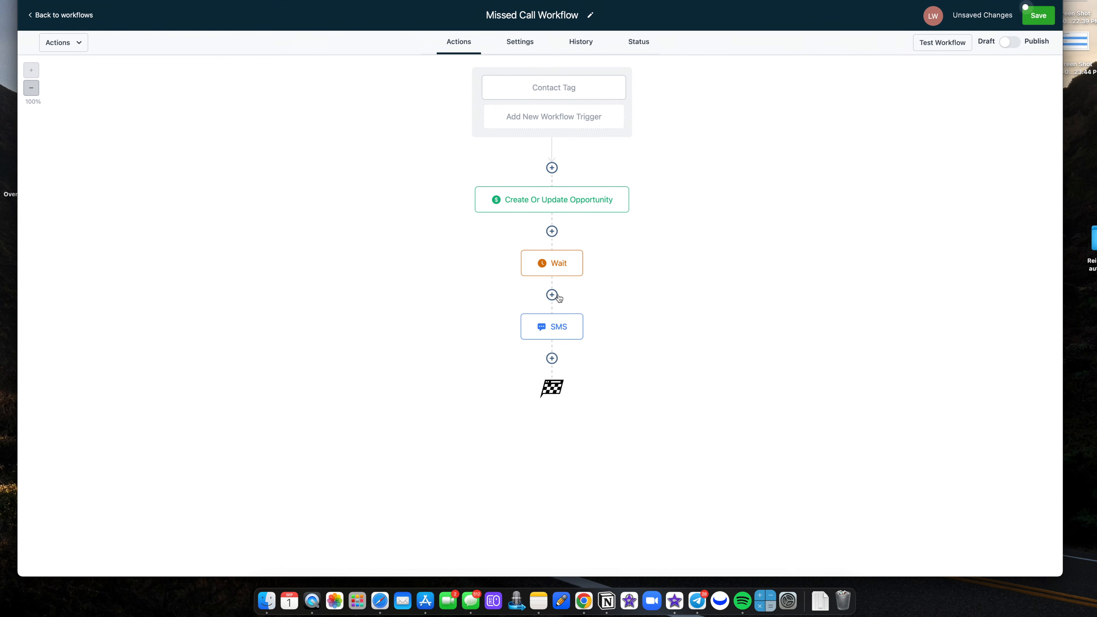
- Add a Wait action after the SMS with a time delay of 1 day and save it
click(556, 327)
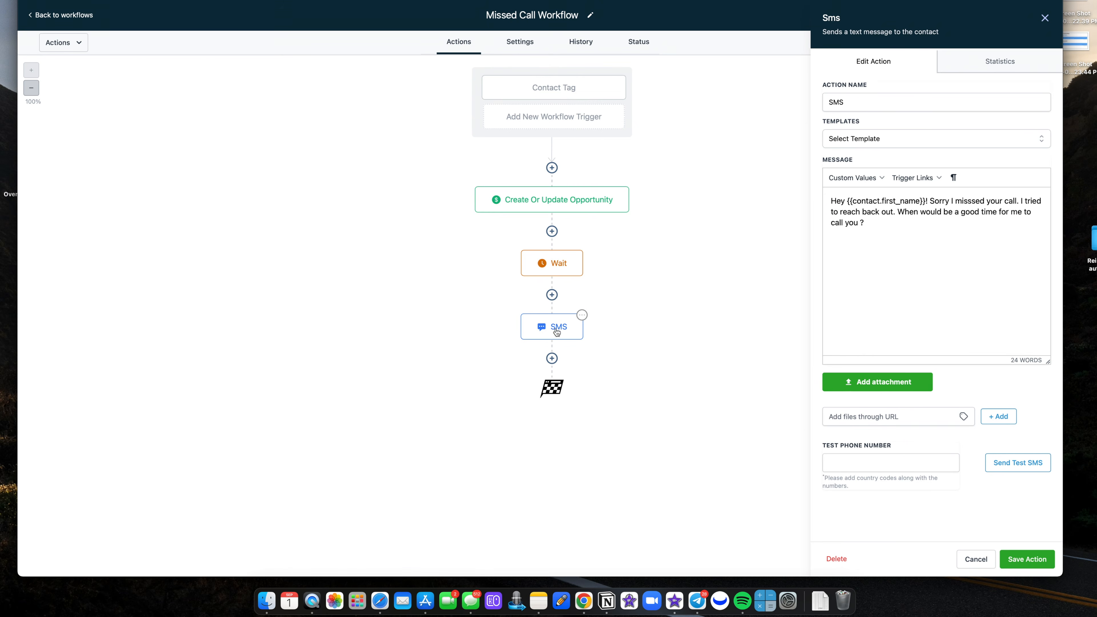
click(553, 358)
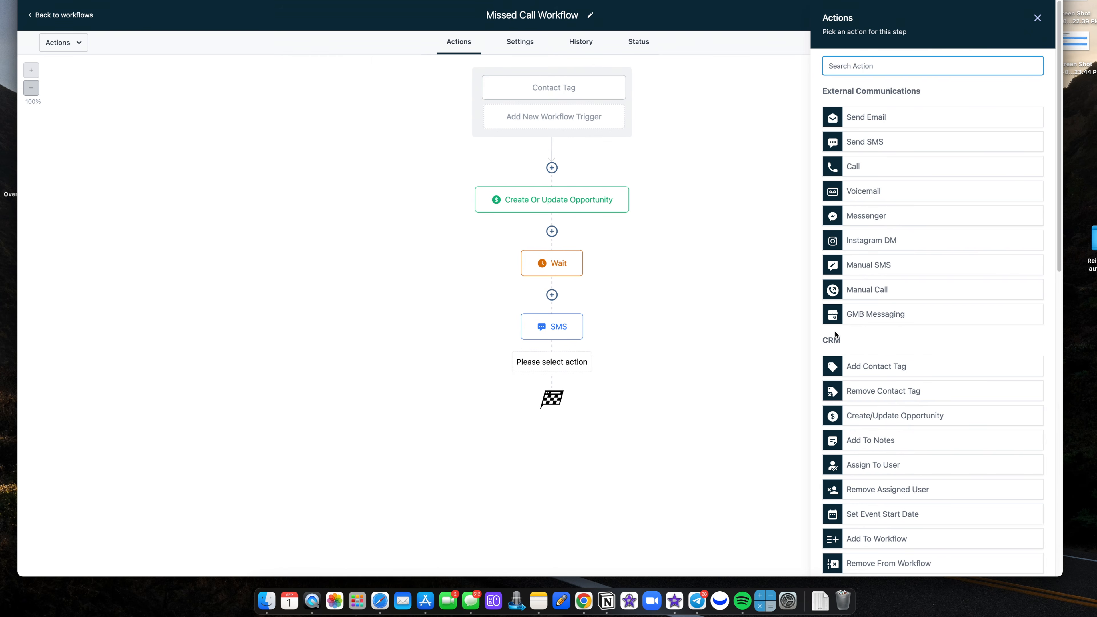
text(wa)
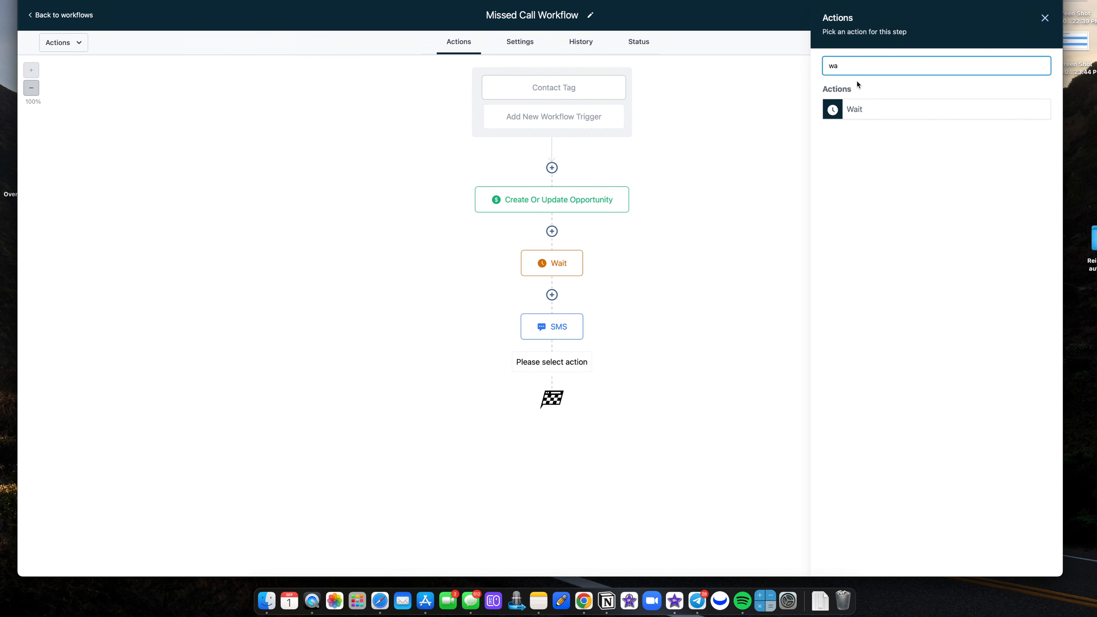
click(857, 109)
click(853, 171)
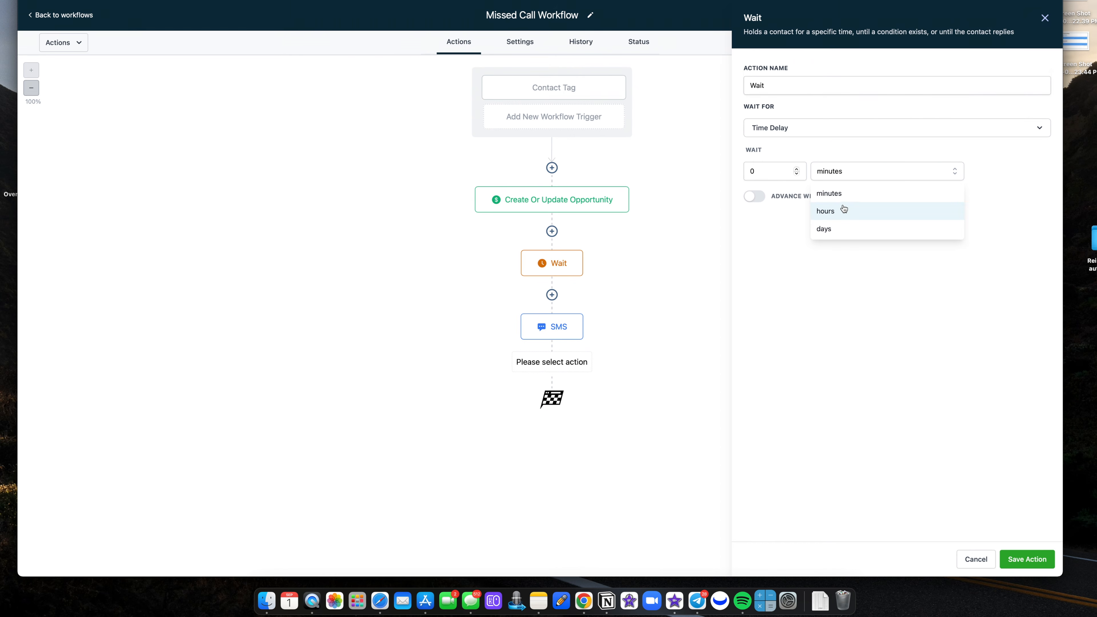
click(838, 227)
click(776, 172)
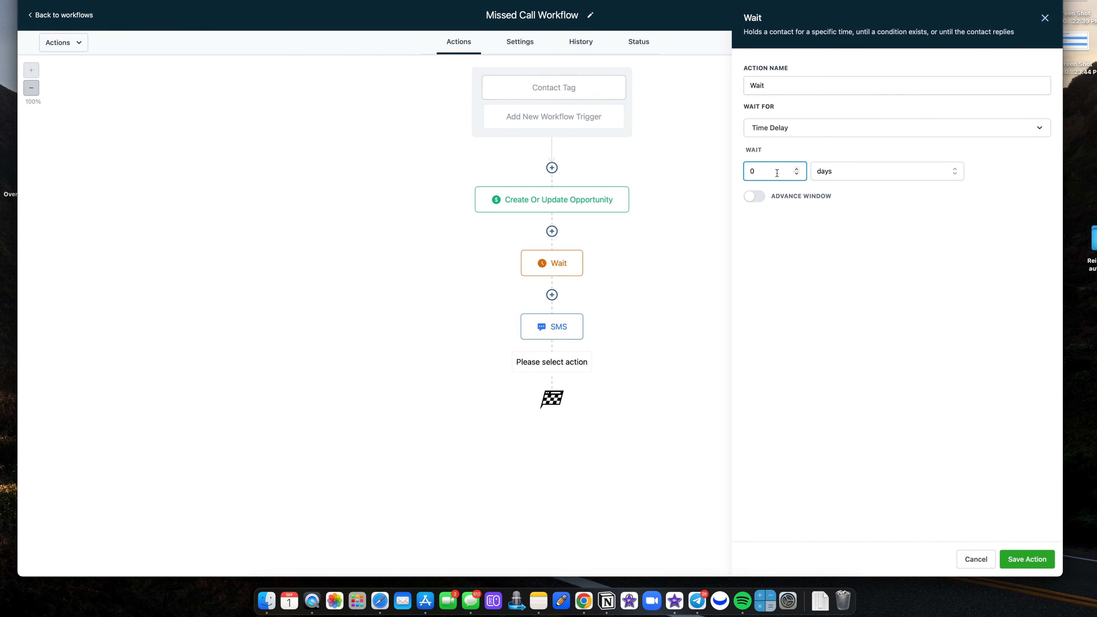
click(1049, 561)
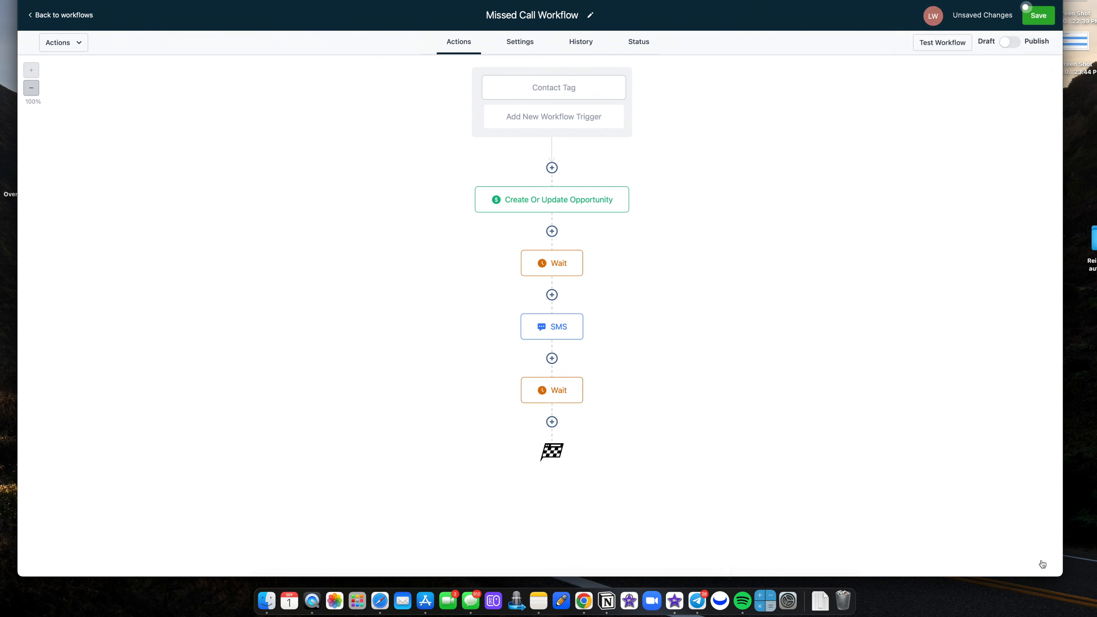
- Check the settings of the Wait after the SMS, and add and save a Manual Call action below it
click(561, 390)
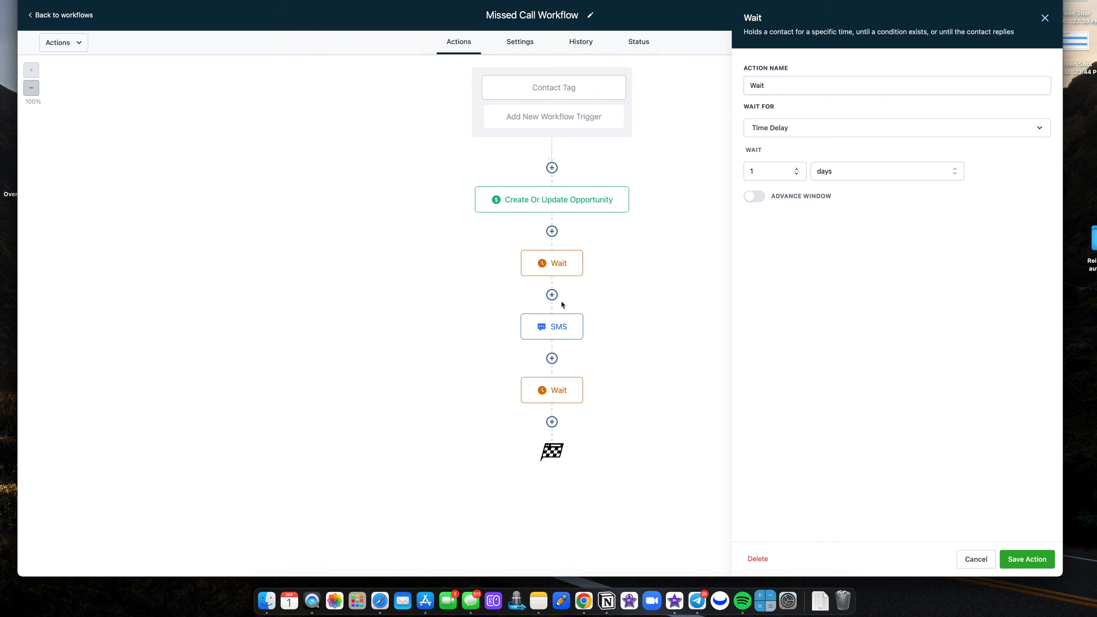
mouse_move(574, 211)
click(1044, 18)
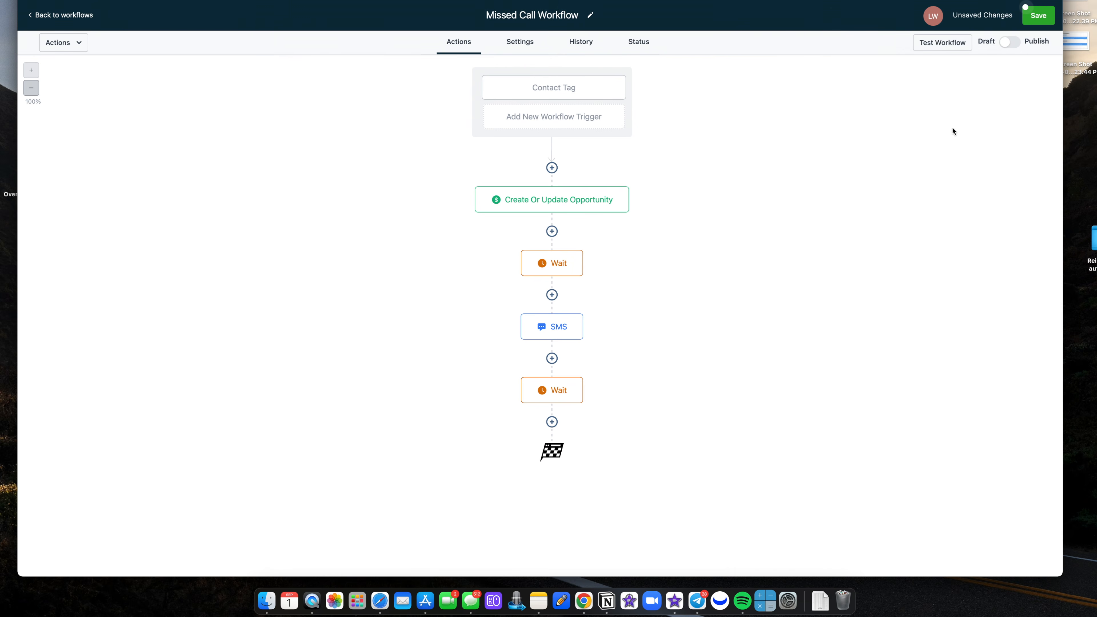
click(552, 422)
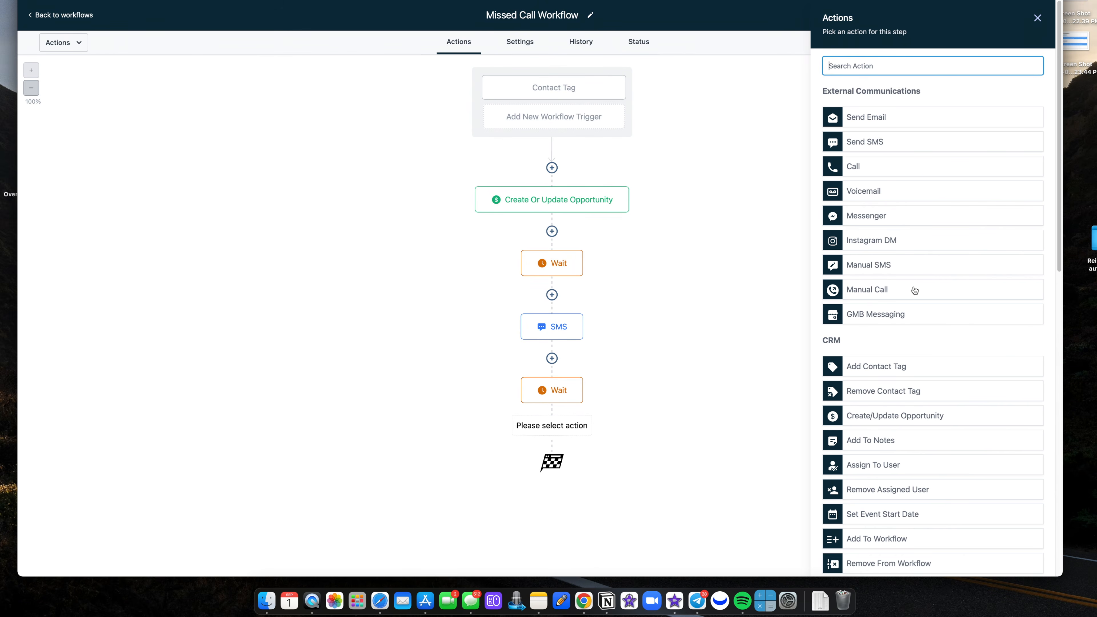
click(900, 292)
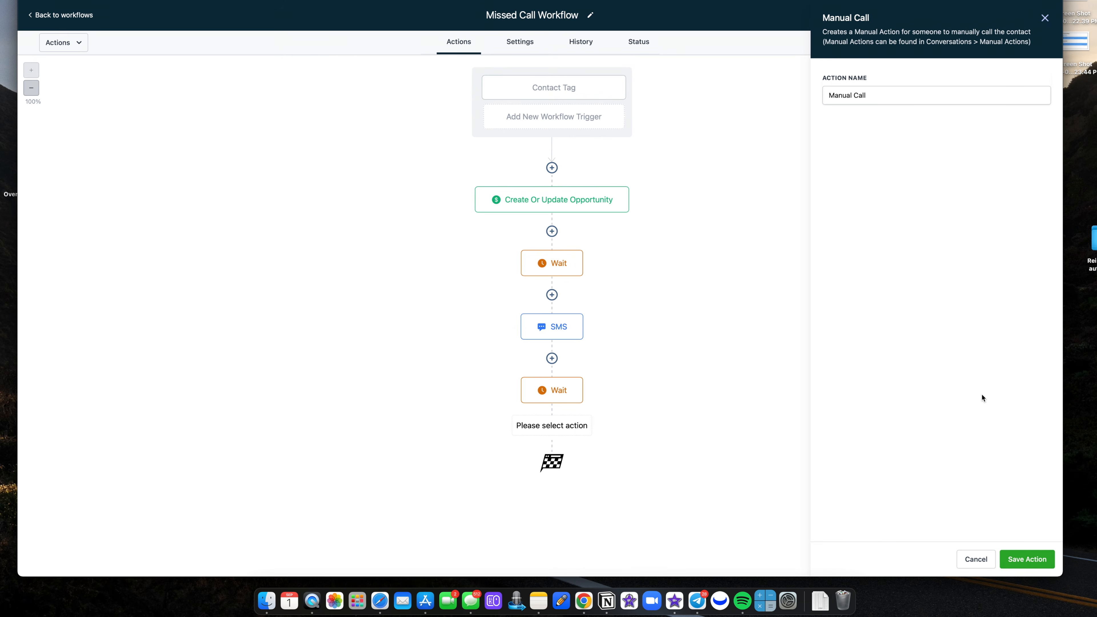
click(1027, 559)
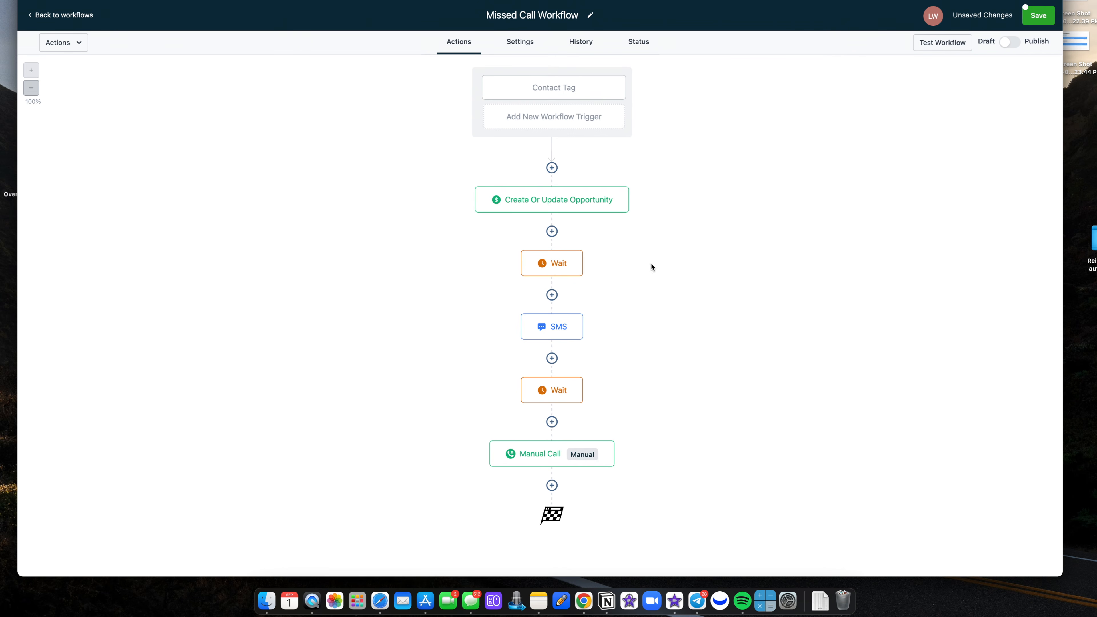
- Add a Wait action after the Manual Call with a time delay of 2 days and save it
click(551, 484)
text(wait)
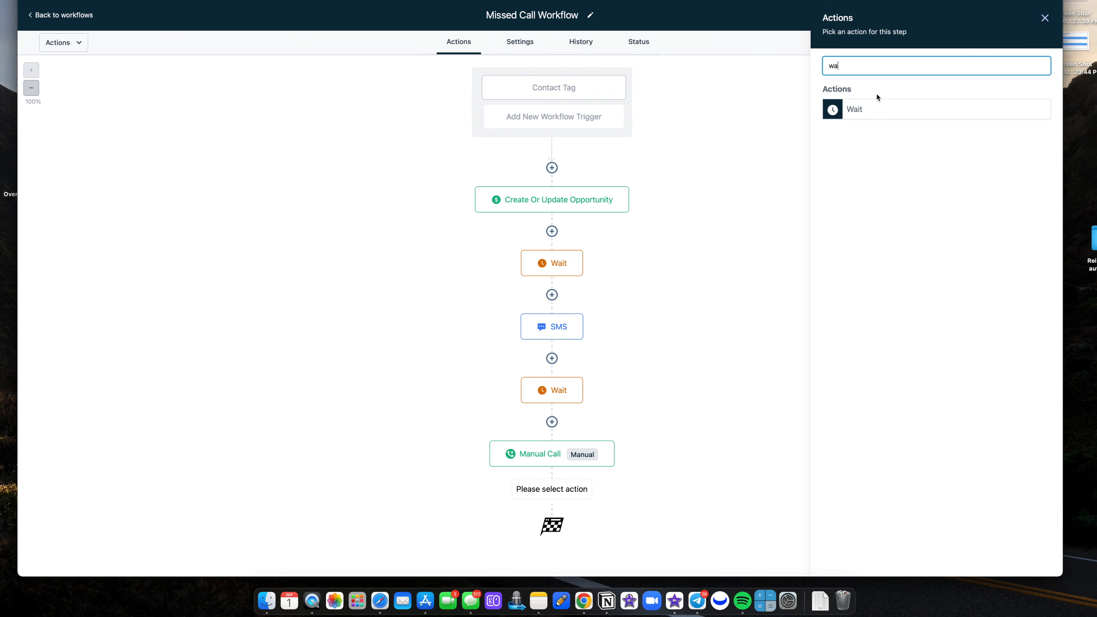
click(873, 112)
click(841, 175)
click(845, 228)
click(771, 175)
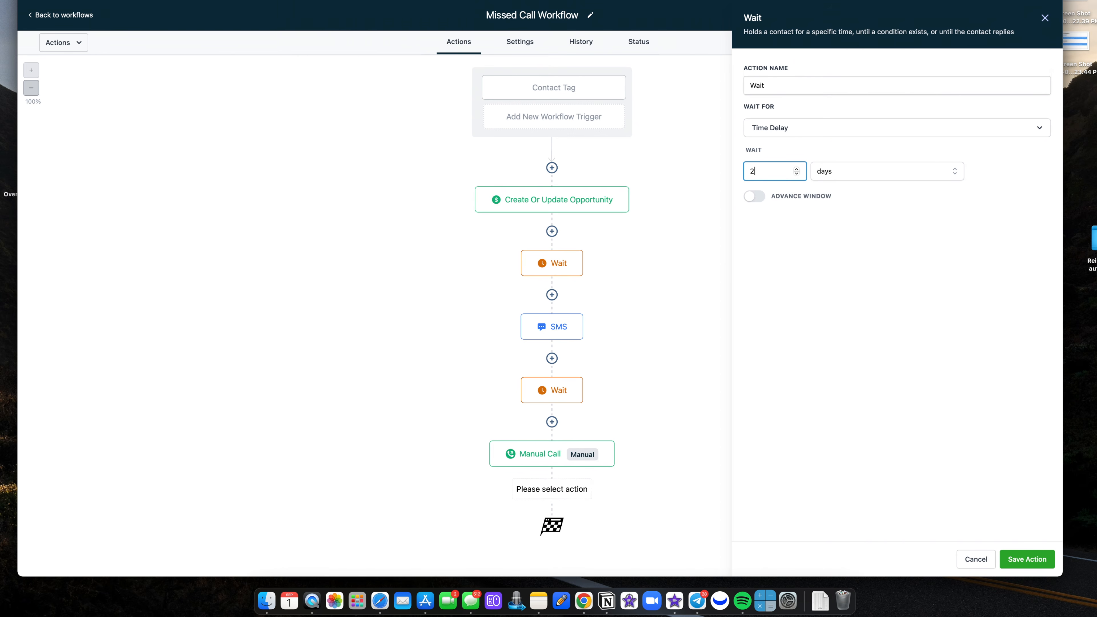
text(2)
click(1036, 557)
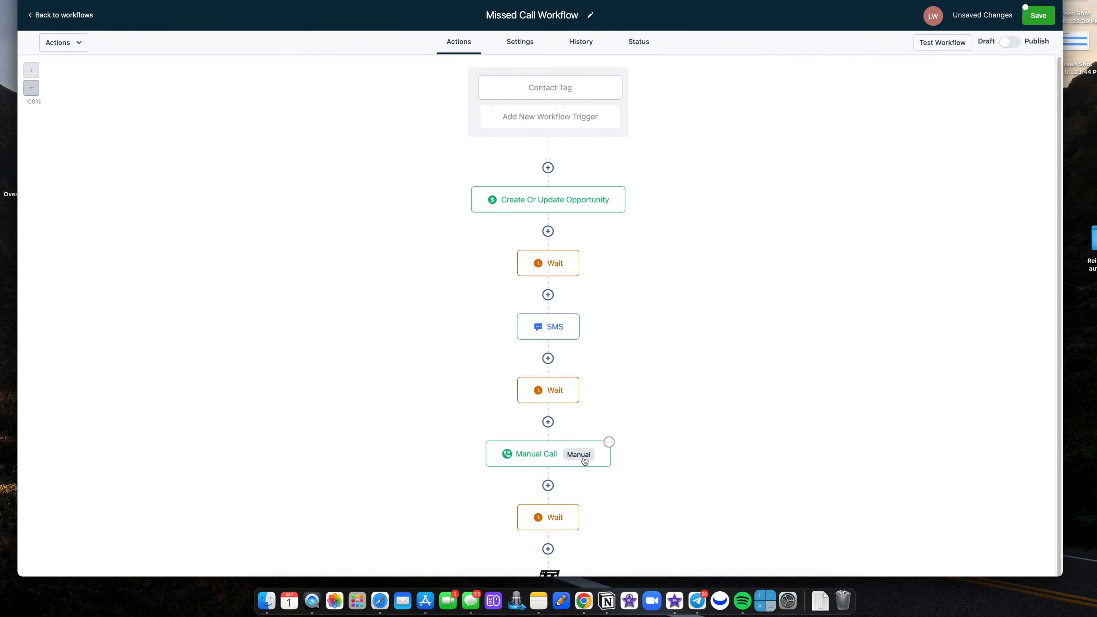
- Add a second Manual Call action after the 2-day Wait and save it
scroll(588, 449, down, 2)
click(547, 511)
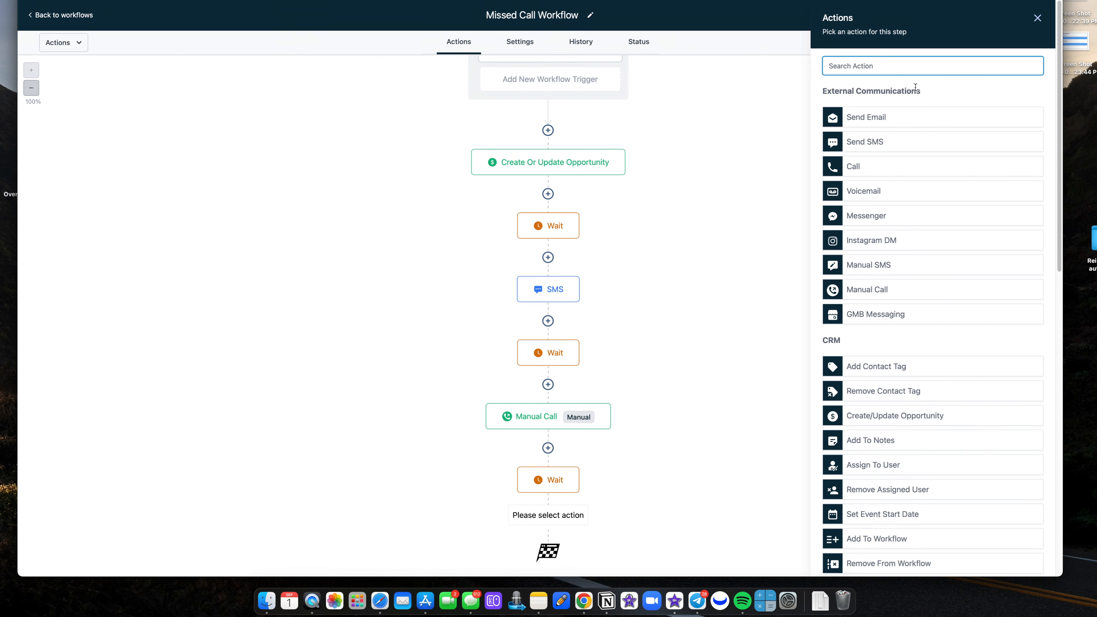
text(ma)
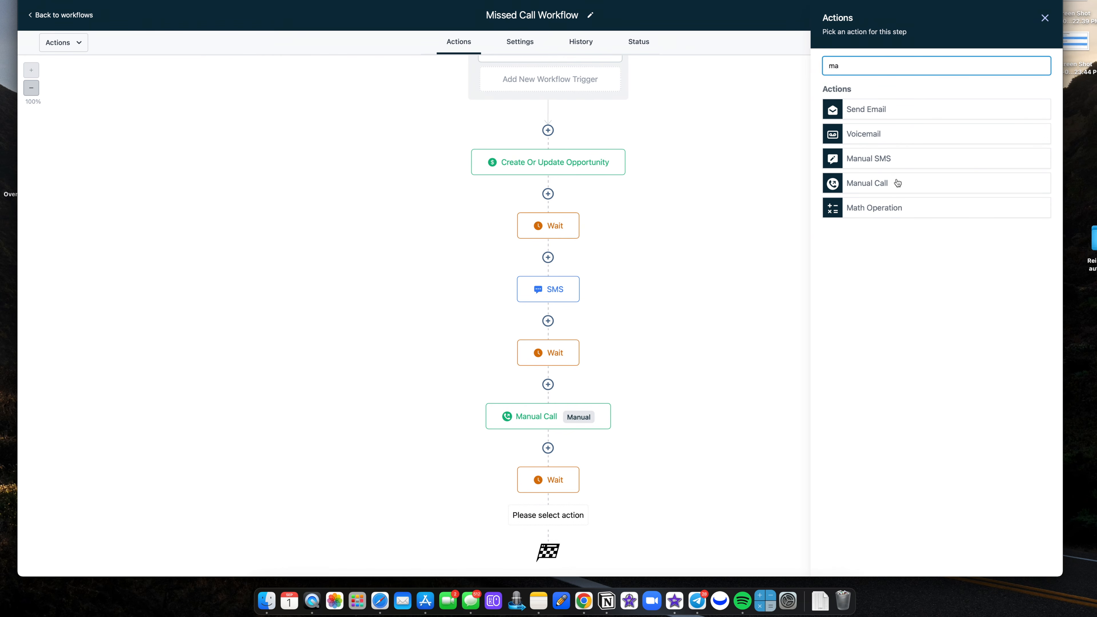
click(891, 182)
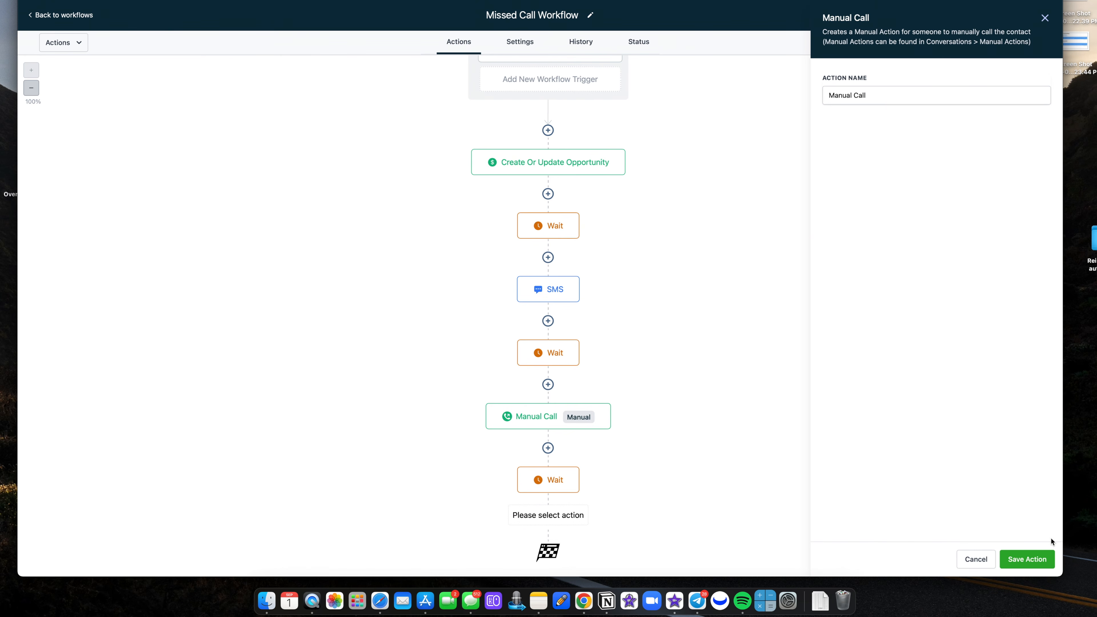
click(1026, 558)
scroll(621, 361, down, 3)
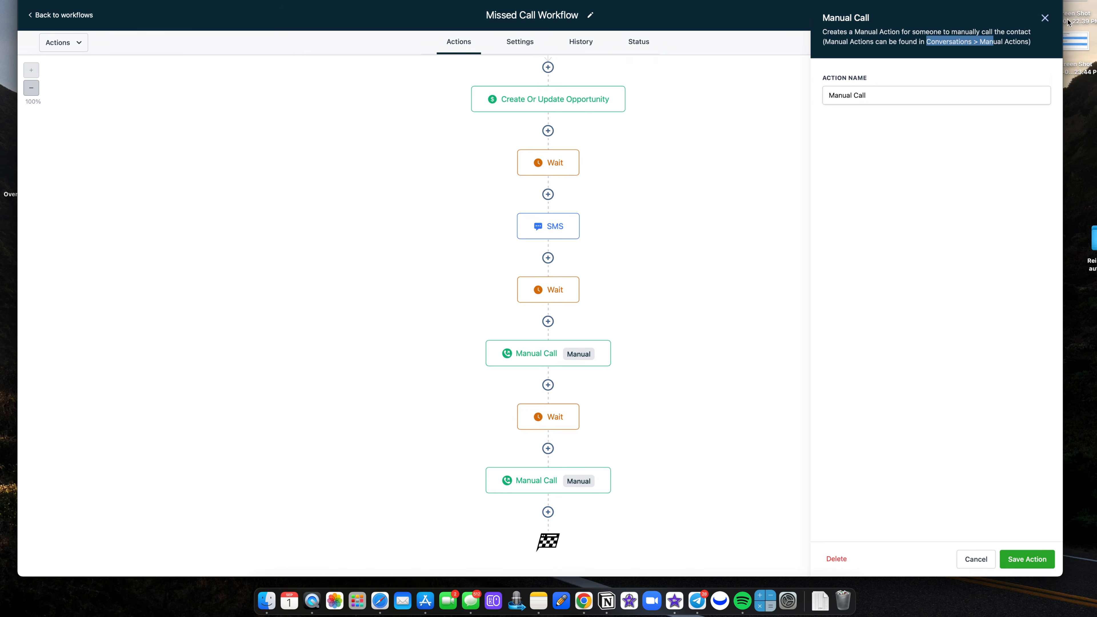
click(1016, 564)
scroll(589, 339, up, 3)
scroll(588, 338, down, 3)
scroll(562, 329, up, 3)
scroll(556, 205, down, 3)
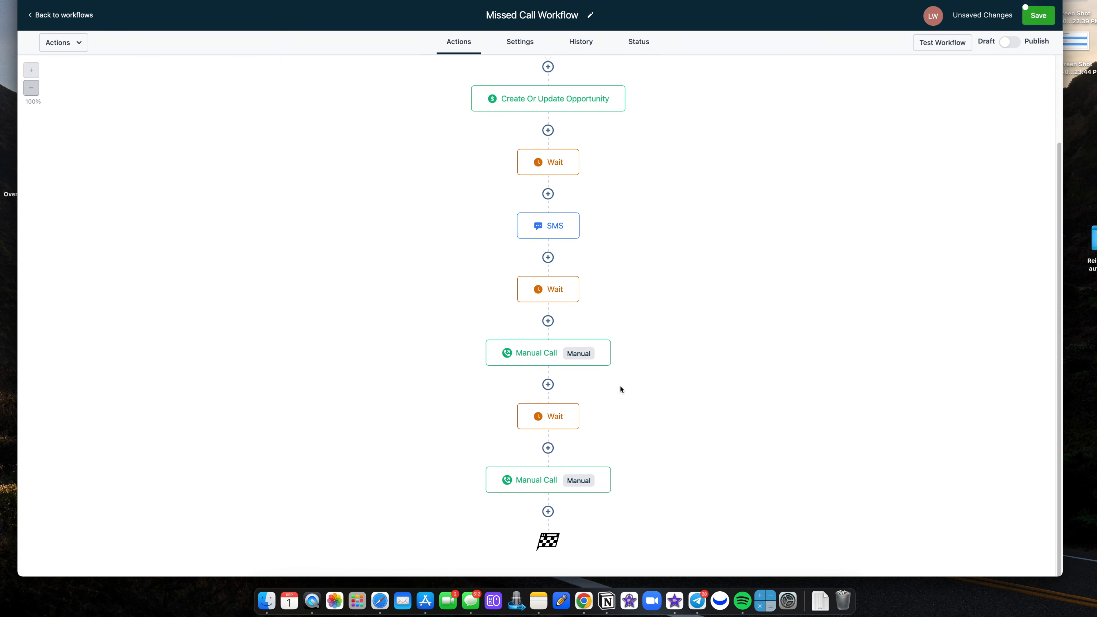
click(548, 511)
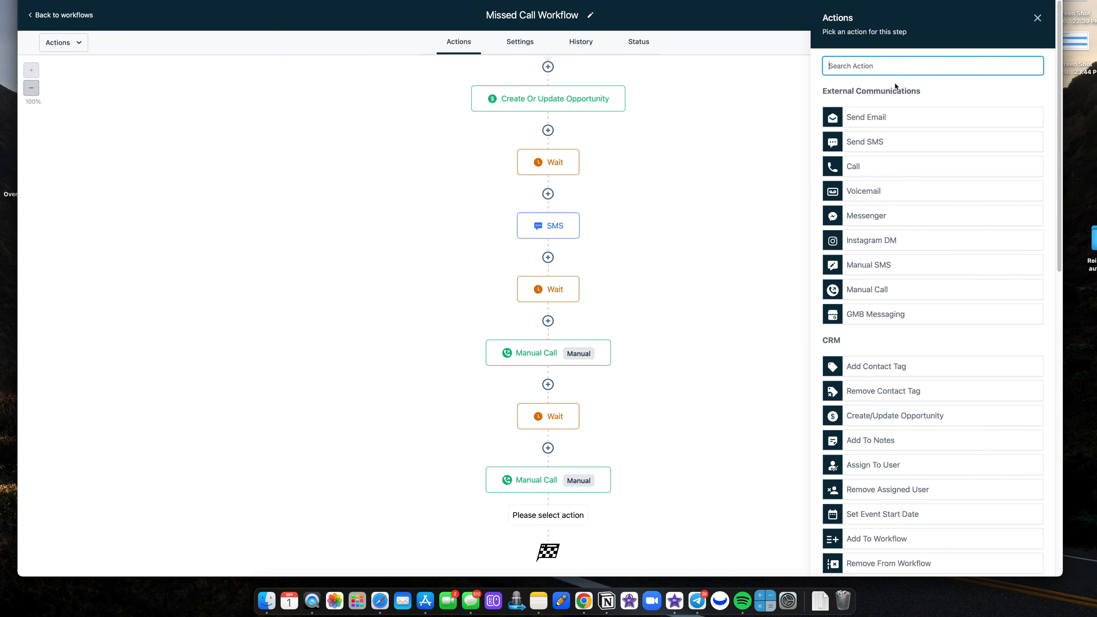
text(call)
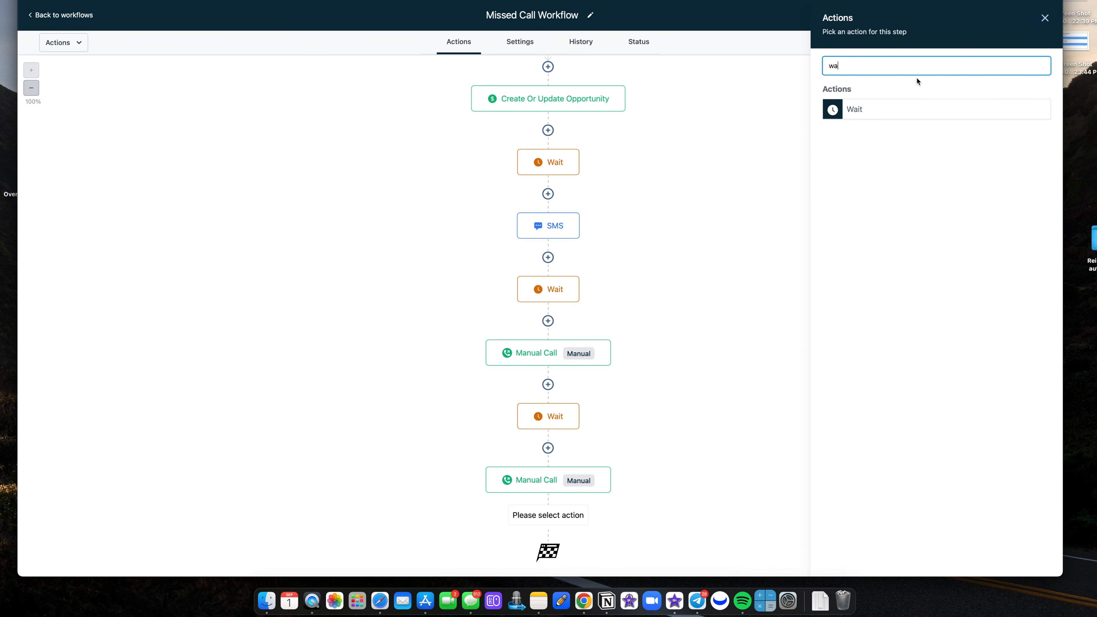
click(1039, 19)
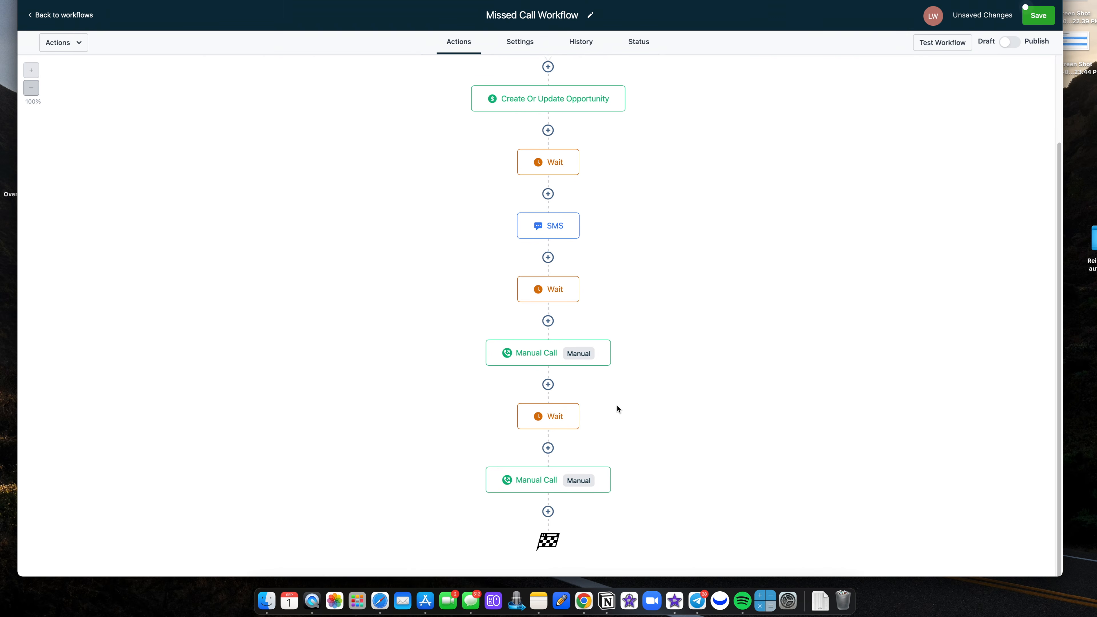
- Copy all actions from the Wait after the SMS onward, place the copies at the end of the workflow, and check the sequence
click(608, 340)
click(578, 278)
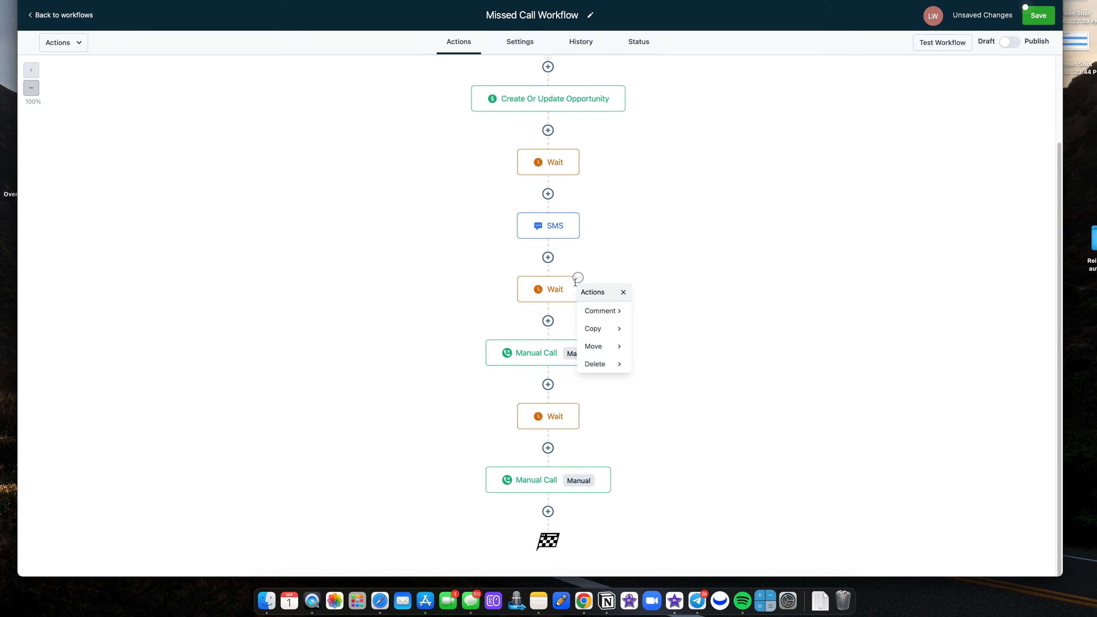
double_click(607, 329)
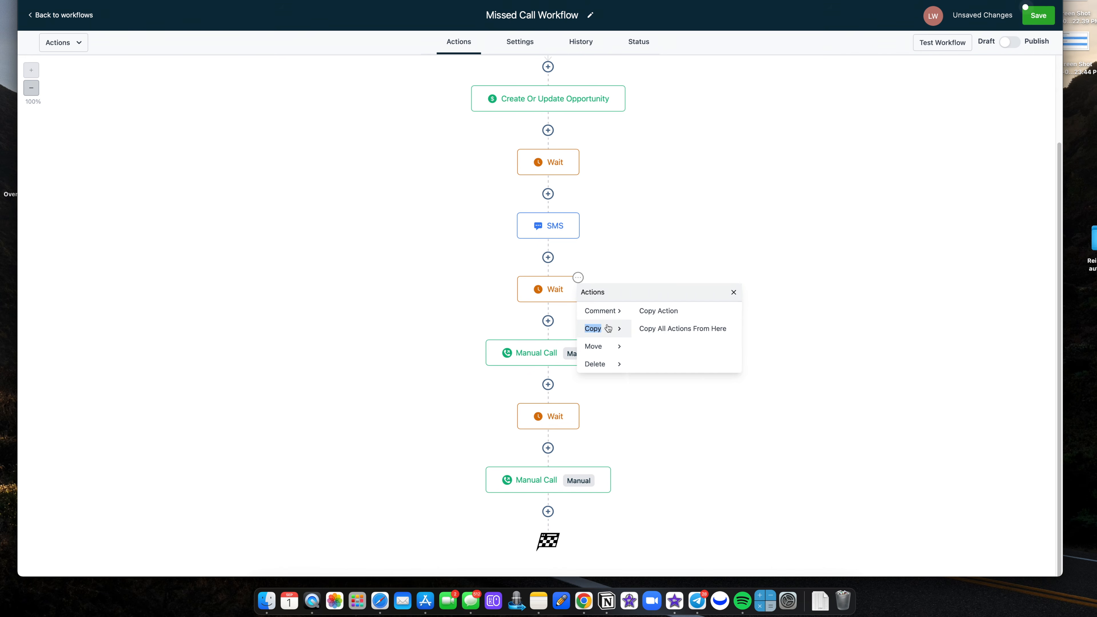
click(660, 329)
scroll(648, 367, down, 3)
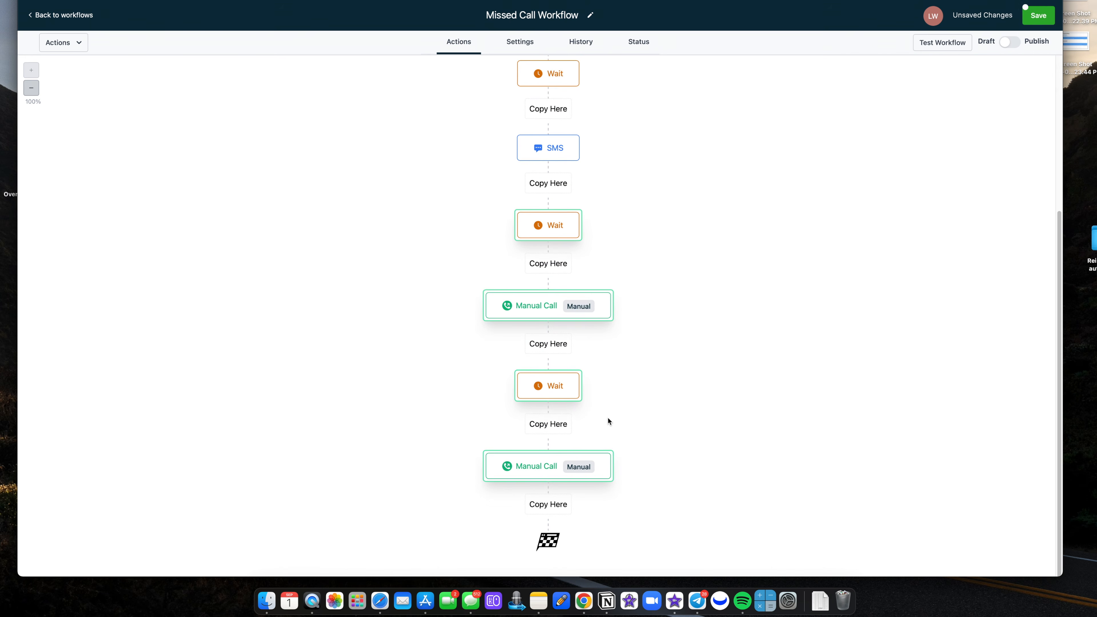
click(564, 511)
scroll(610, 455, down, 5)
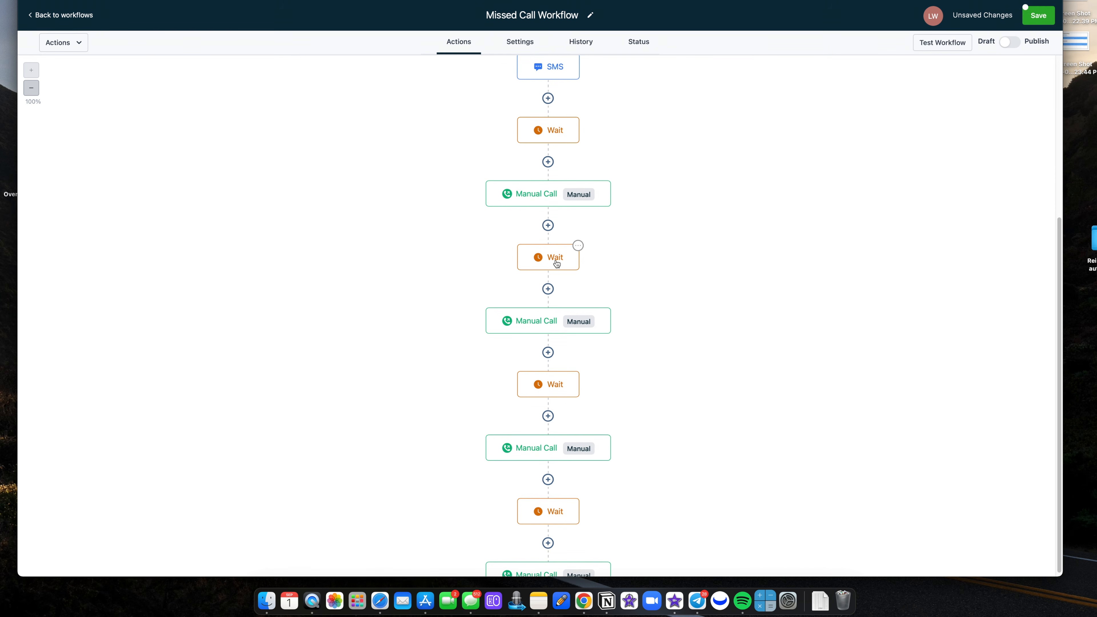
scroll(562, 382, down, 5)
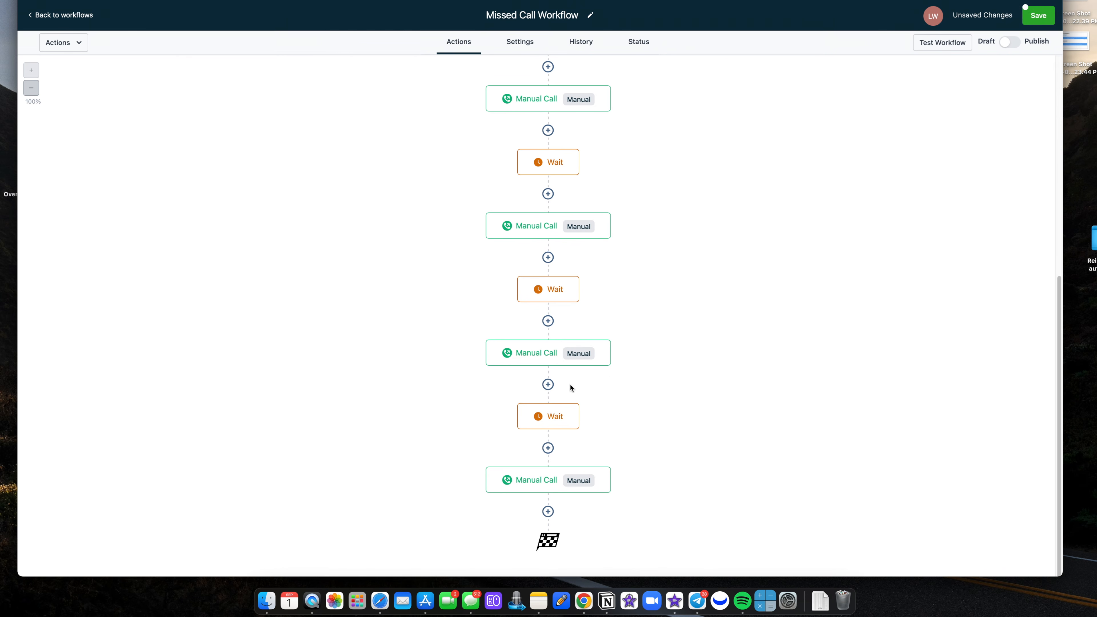
scroll(561, 445, up, 5)
scroll(607, 432, down, 3)
scroll(614, 473, down, 3)
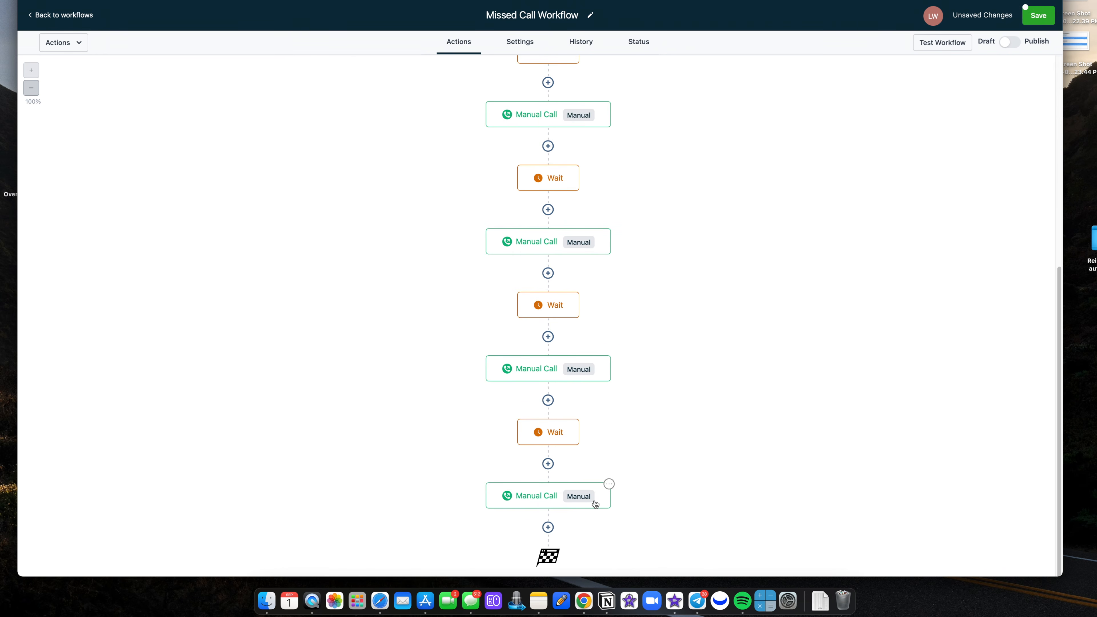
scroll(654, 330, up, 6)
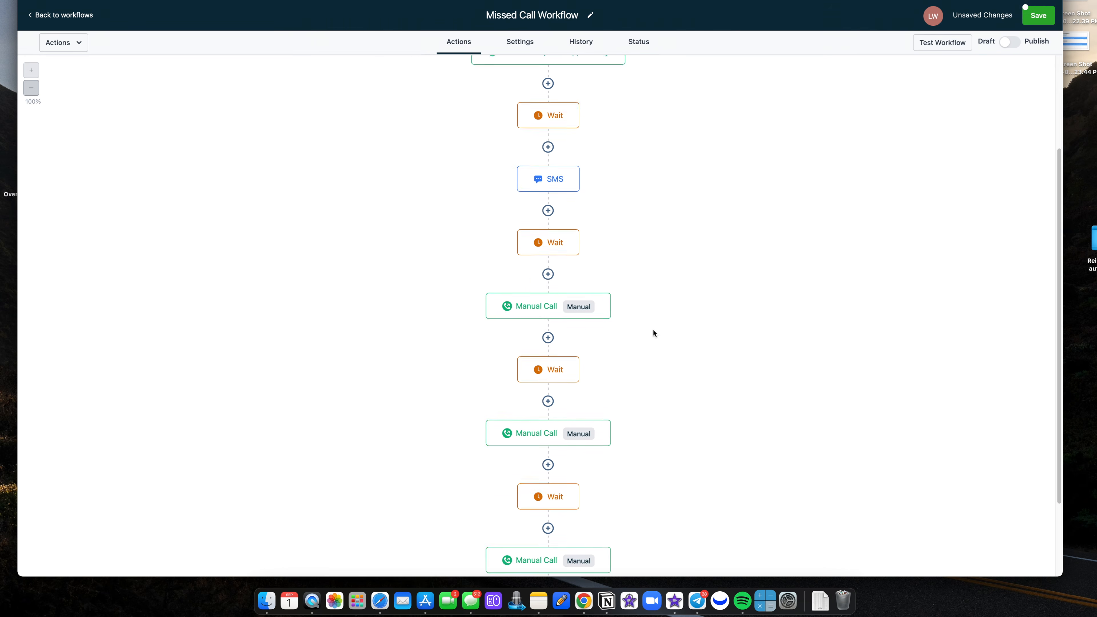
- Add an Add Contact Tag action at the end of the workflow with the new tag "missed call - unreachable" and save the workflow
scroll(653, 331, down, 6)
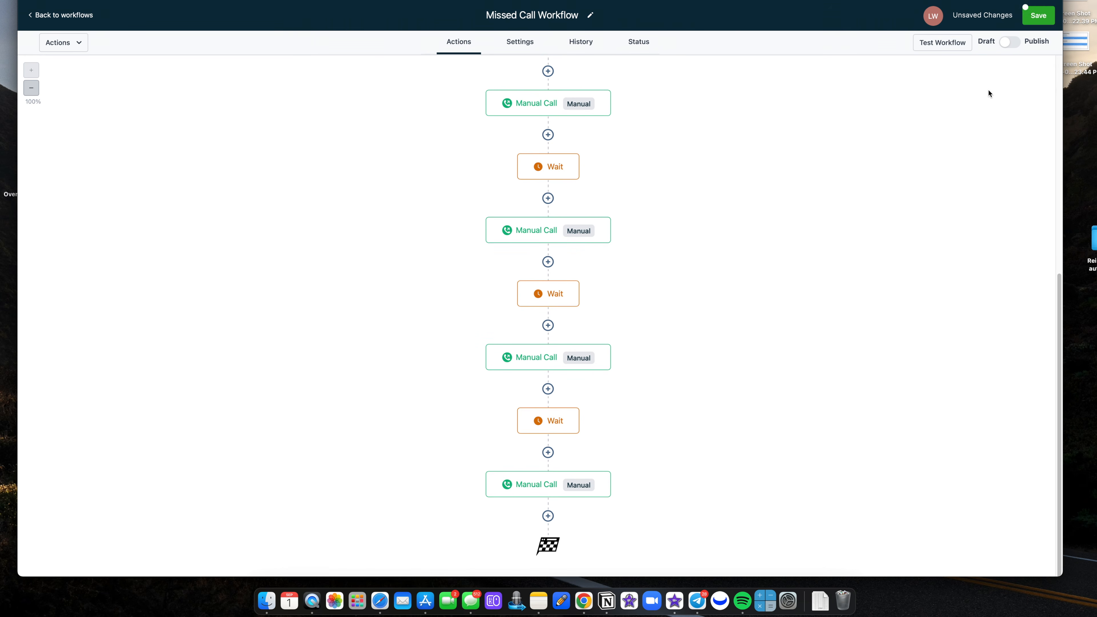
click(548, 515)
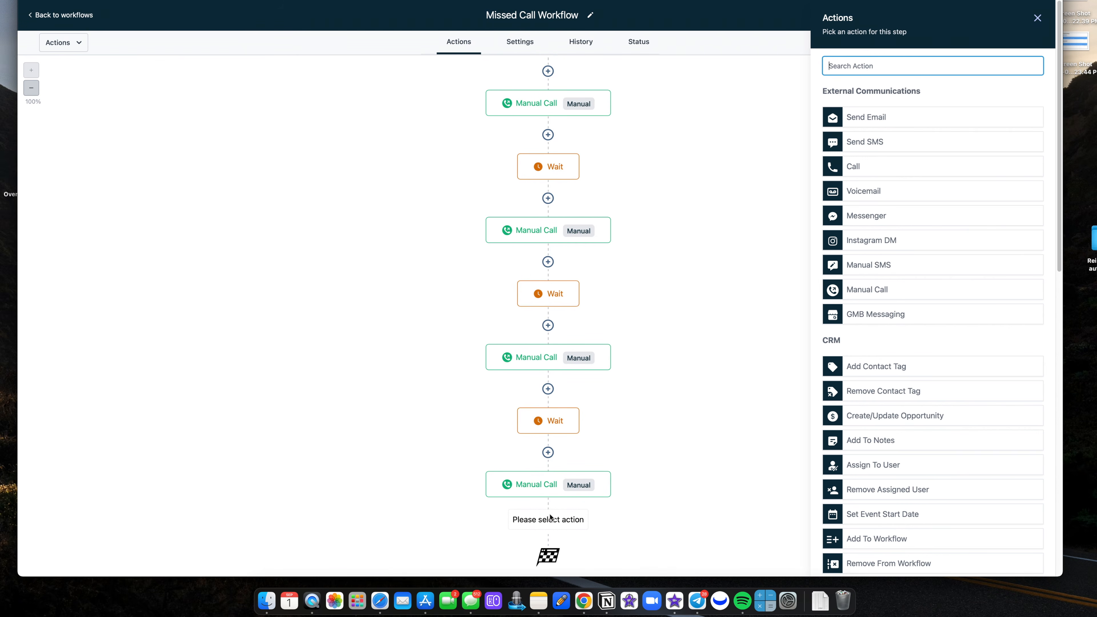
click(895, 367)
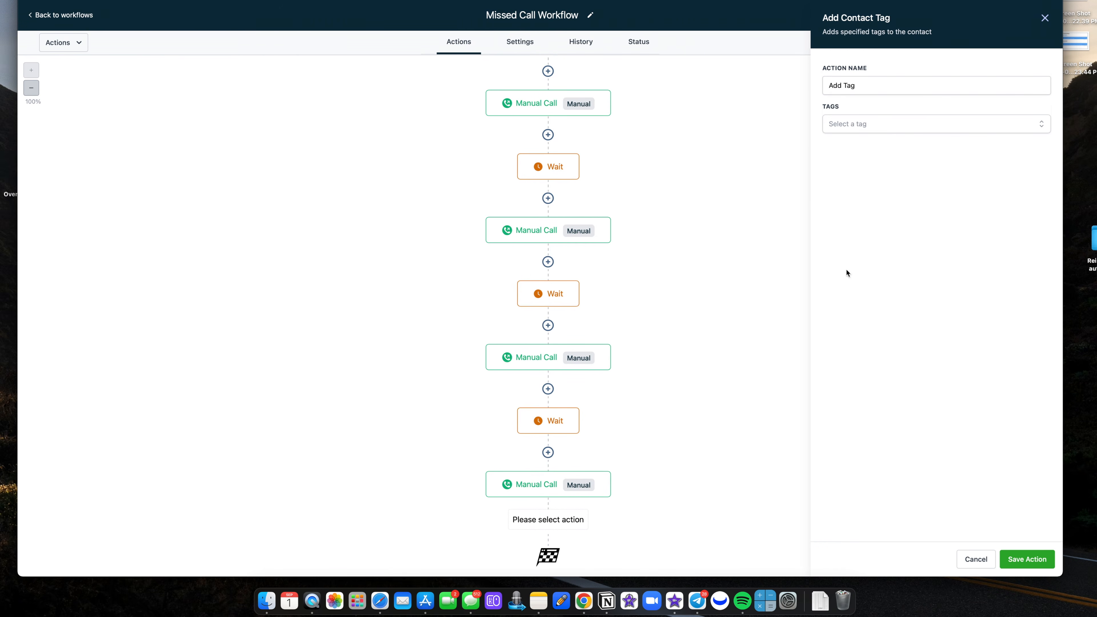
click(942, 125)
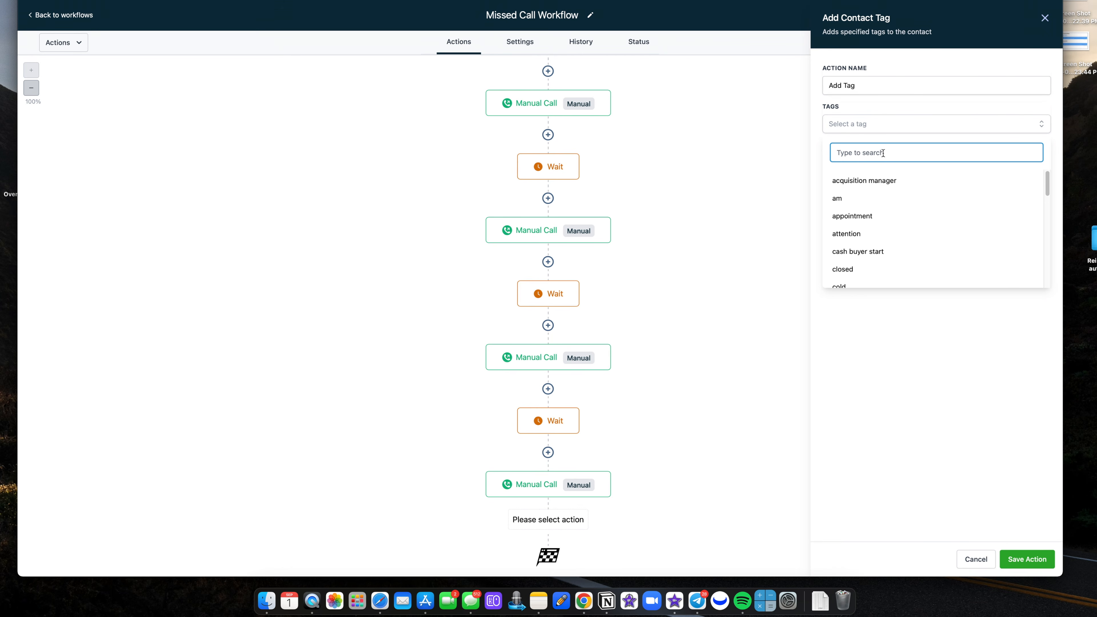
text(missed ca)
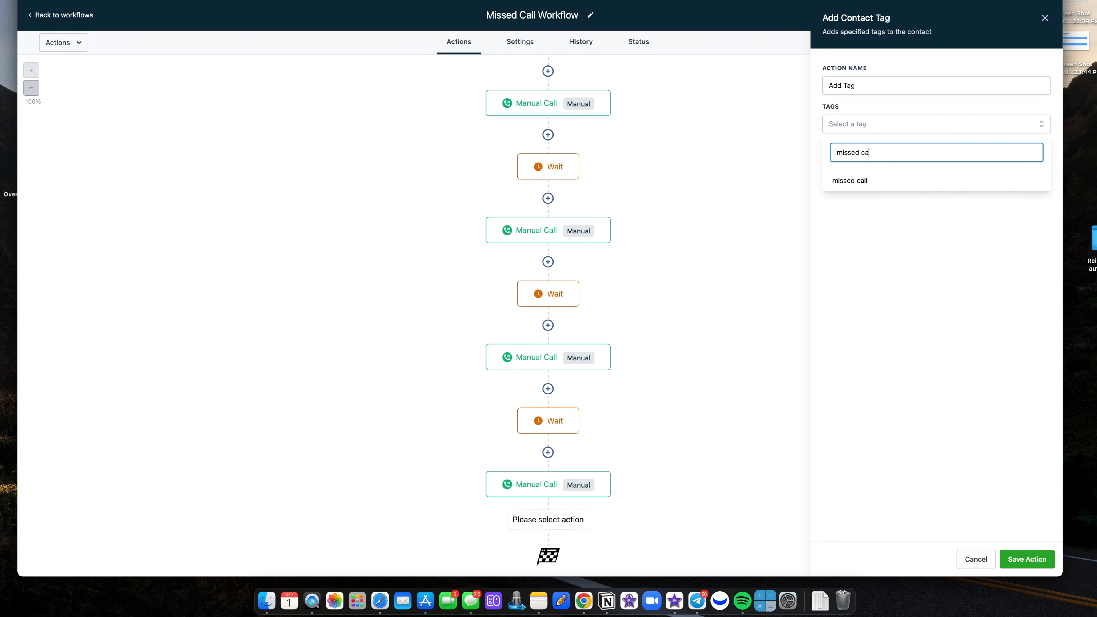
text(ll - unreachable)
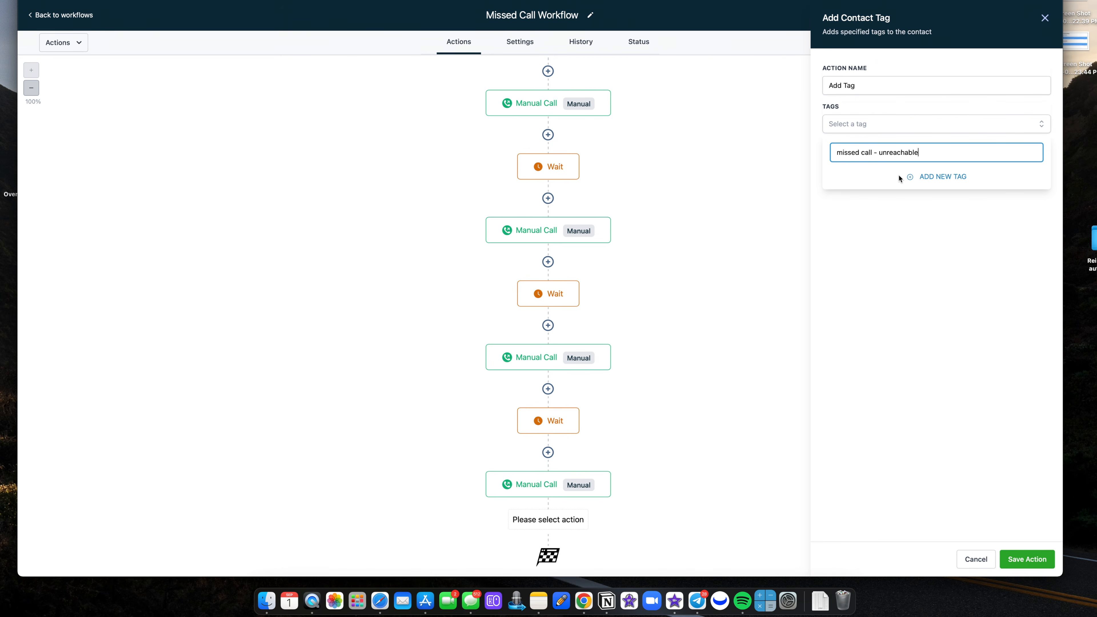
scroll(636, 268, up, 8)
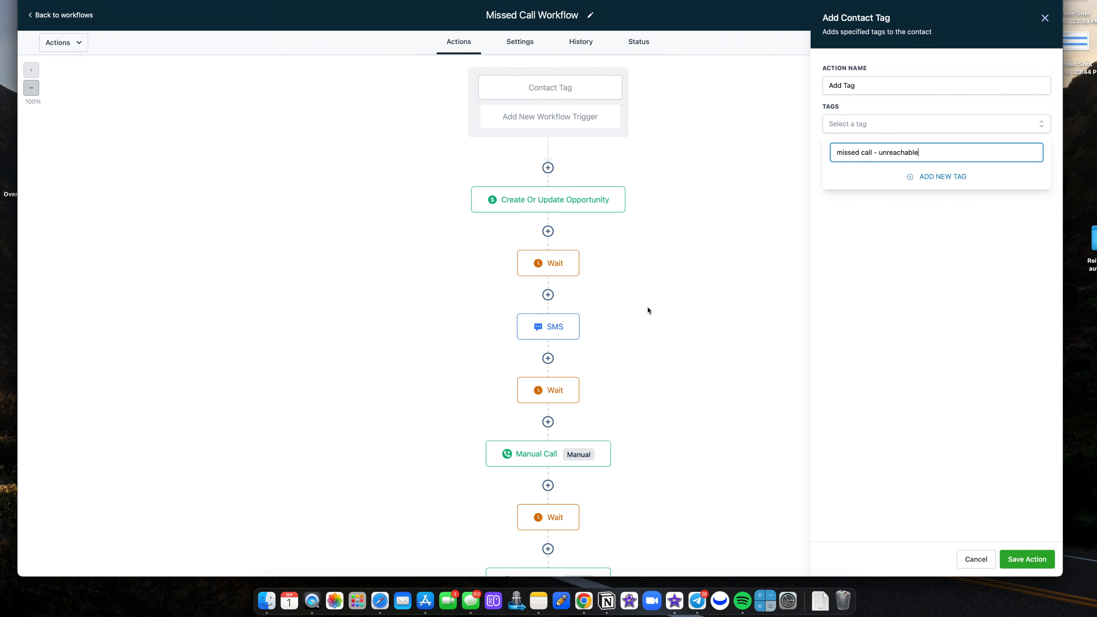
scroll(647, 310, down, 3)
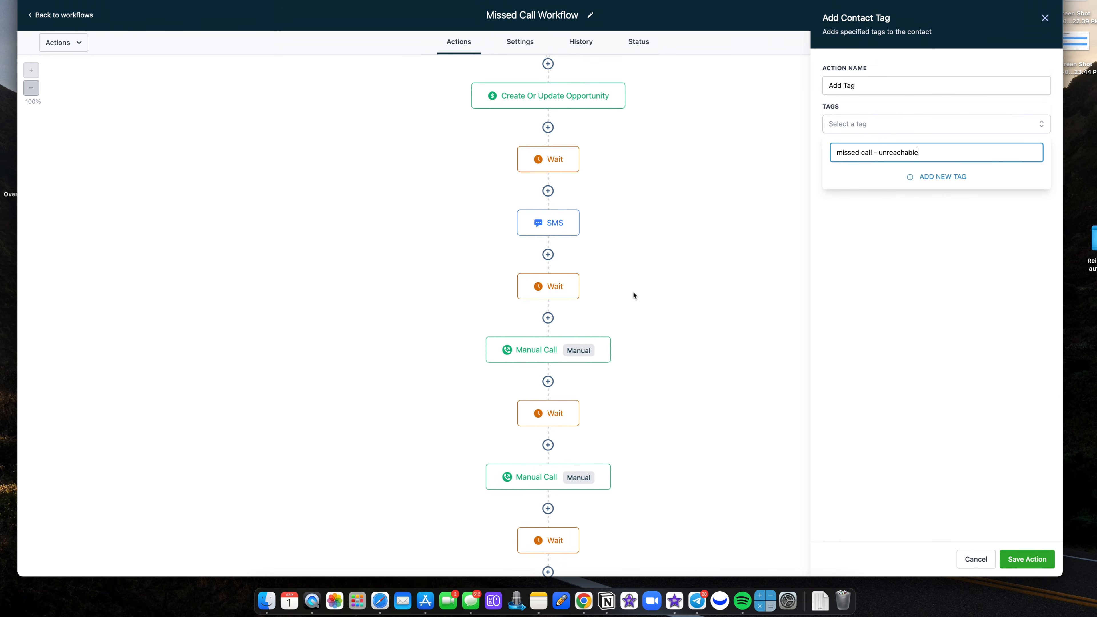
click(956, 181)
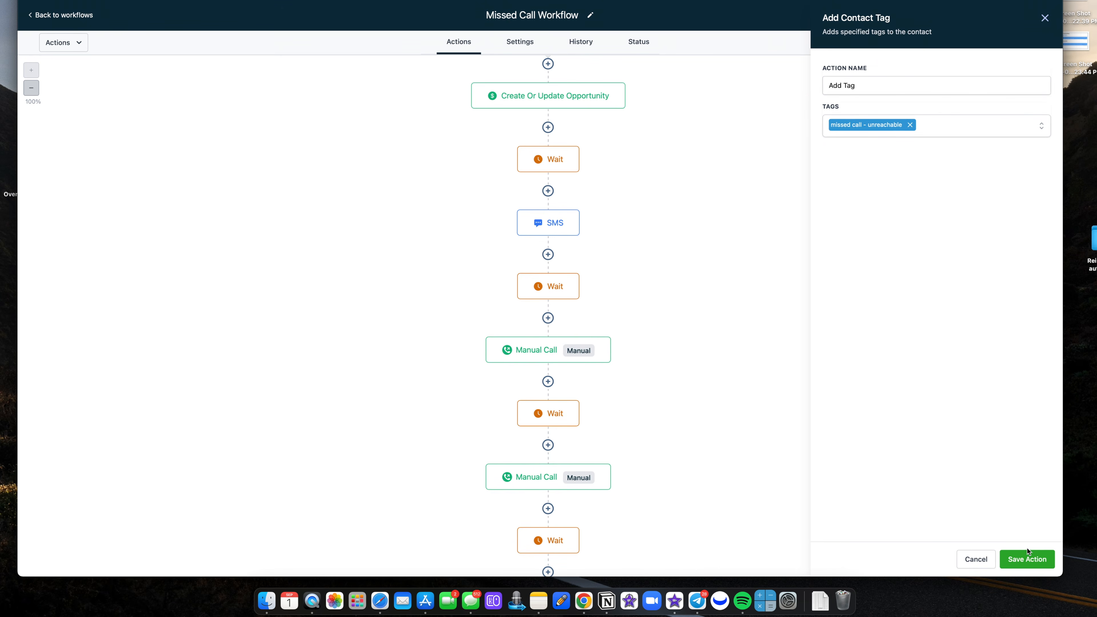
click(1030, 557)
click(1040, 19)
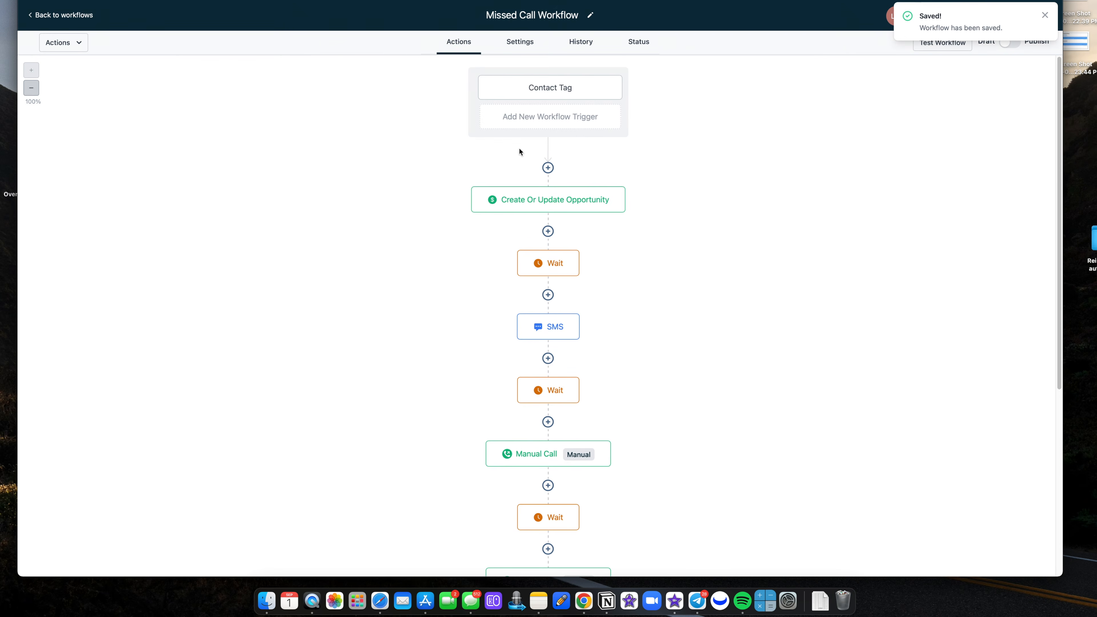
- Try the Specific Time window in the workflow's settings, and set the time window back to Any Time
click(531, 41)
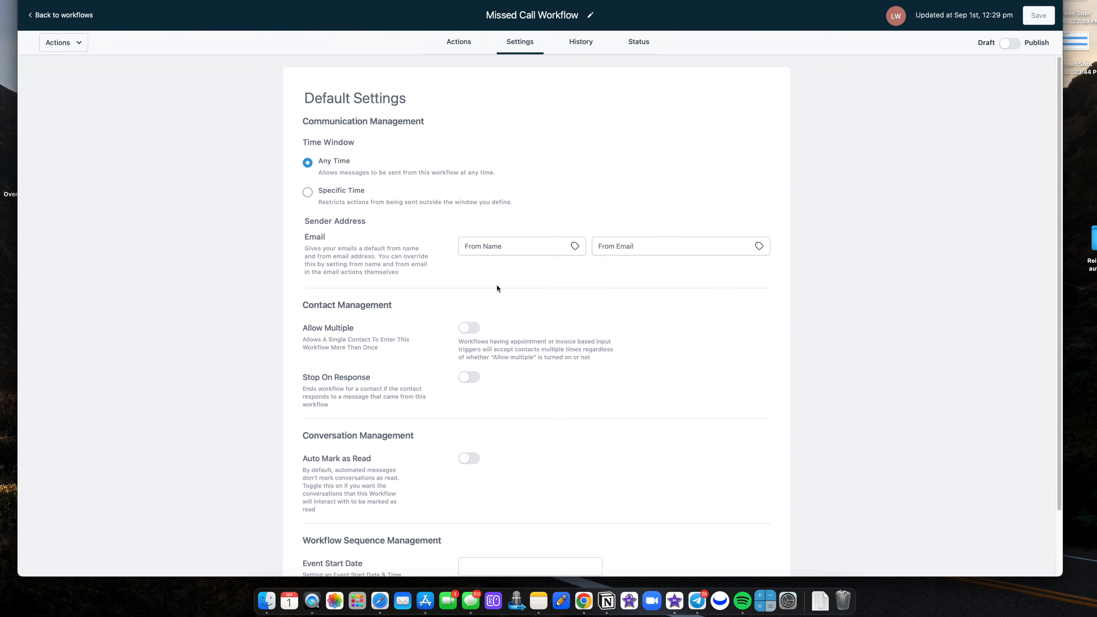
click(321, 193)
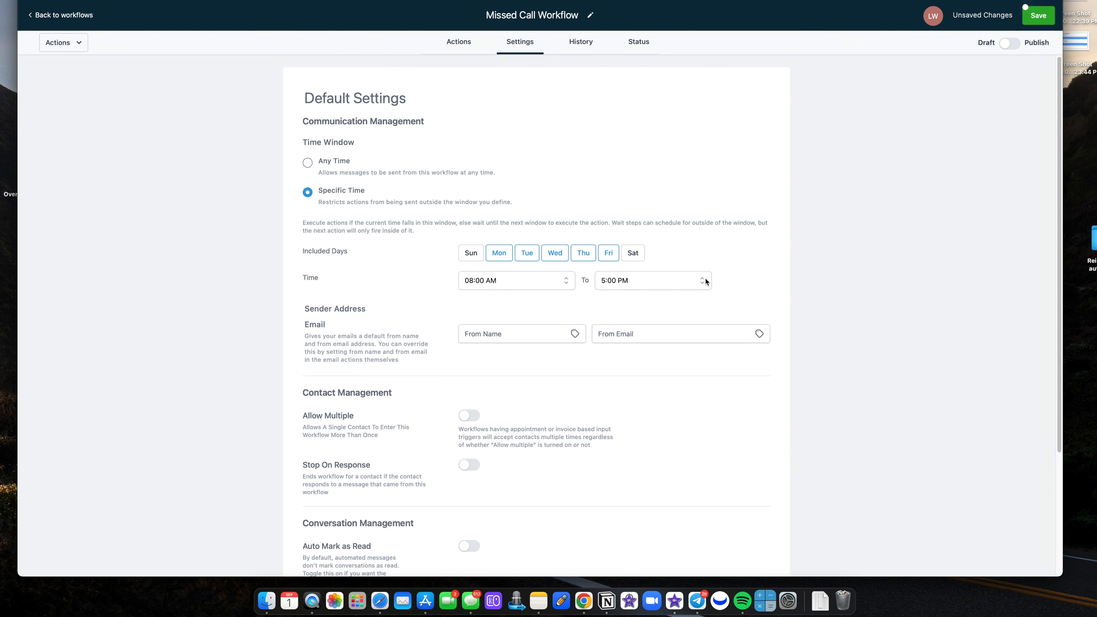
click(307, 163)
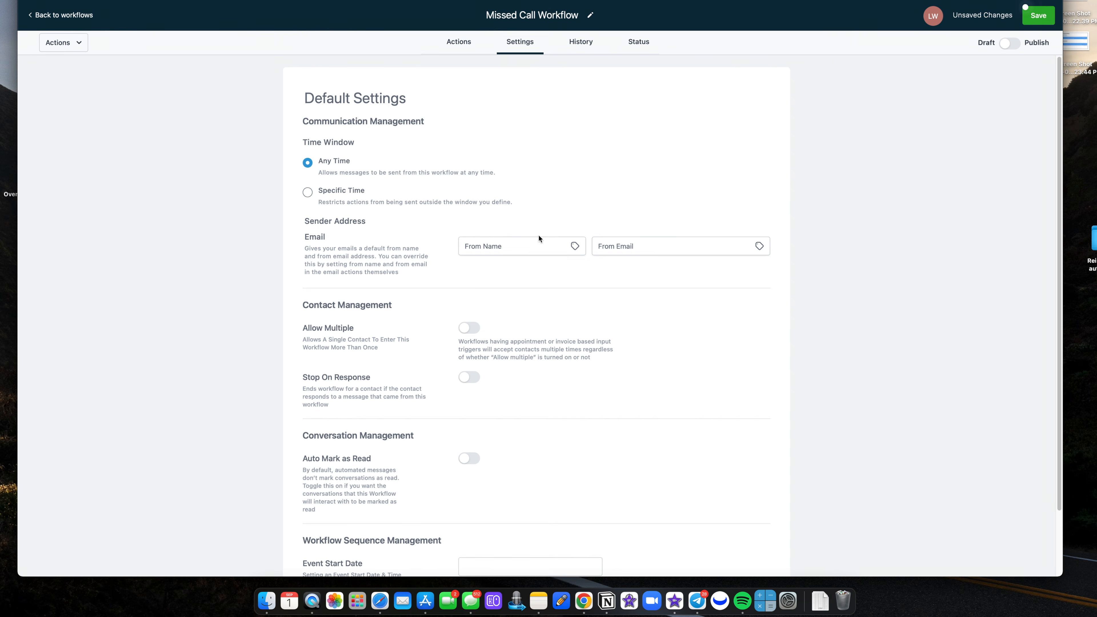
- Save the workflow settings, switch the workflow from Draft to Publish, and save it again
click(1035, 21)
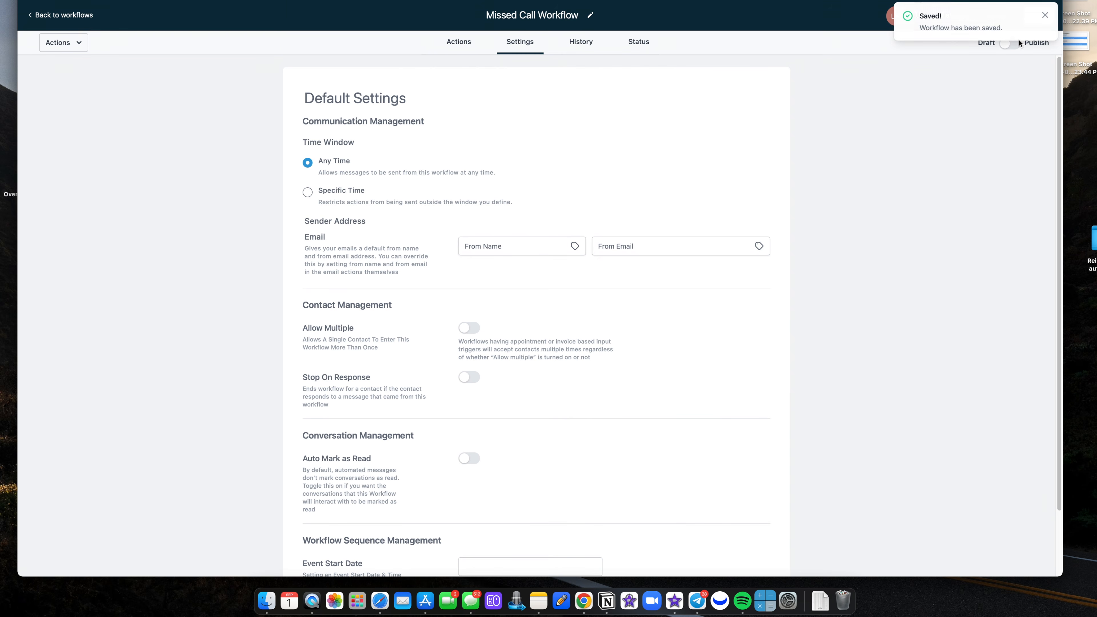
click(1010, 43)
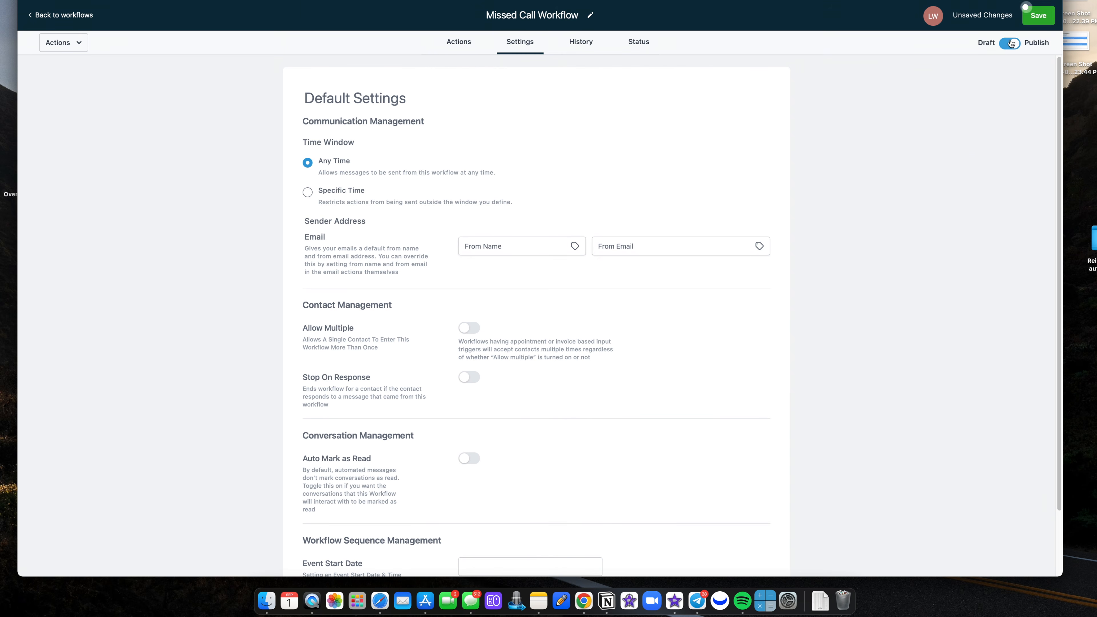
click(1034, 19)
- Review the workflow's actions from the Contact Tag trigger through the Wait after the first Manual Call
click(465, 44)
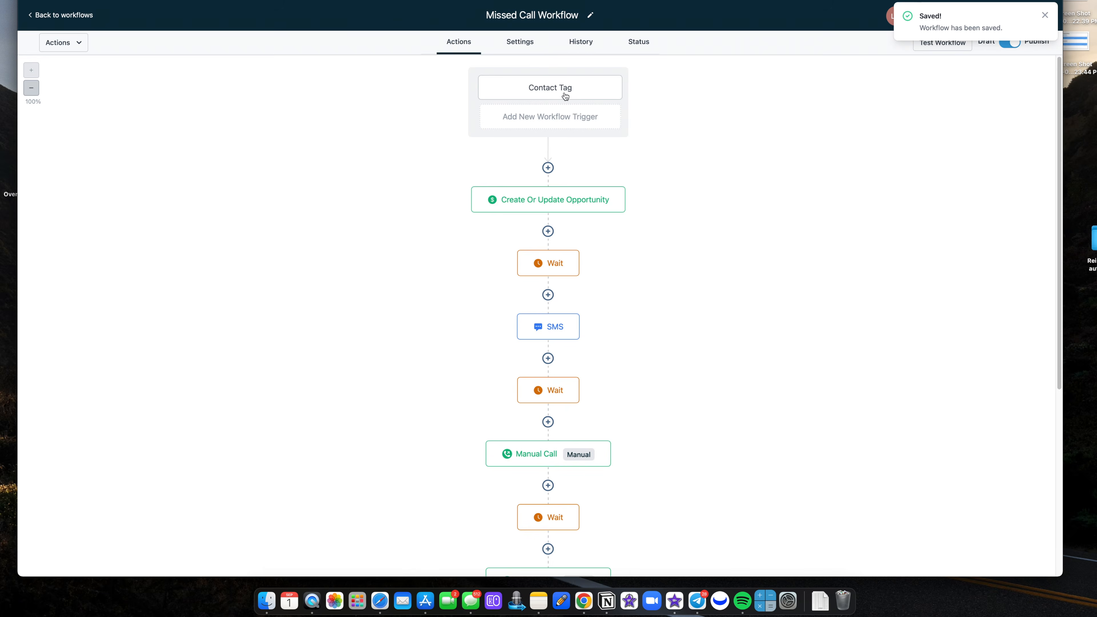
click(570, 96)
click(588, 200)
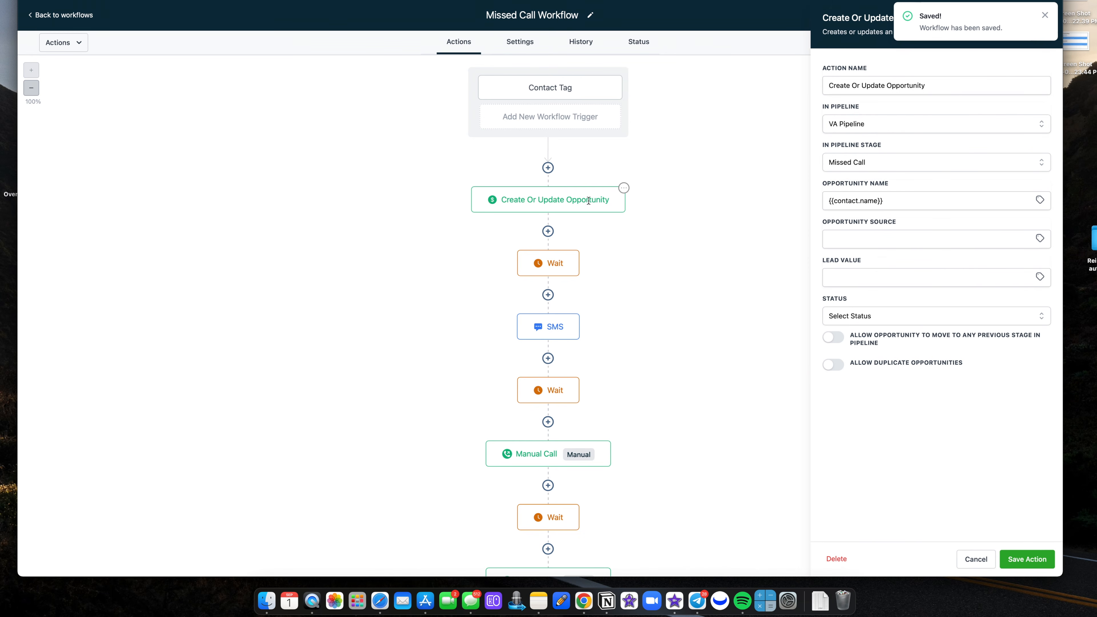
click(549, 271)
click(549, 334)
click(555, 390)
scroll(552, 380, down, 5)
click(551, 375)
click(550, 400)
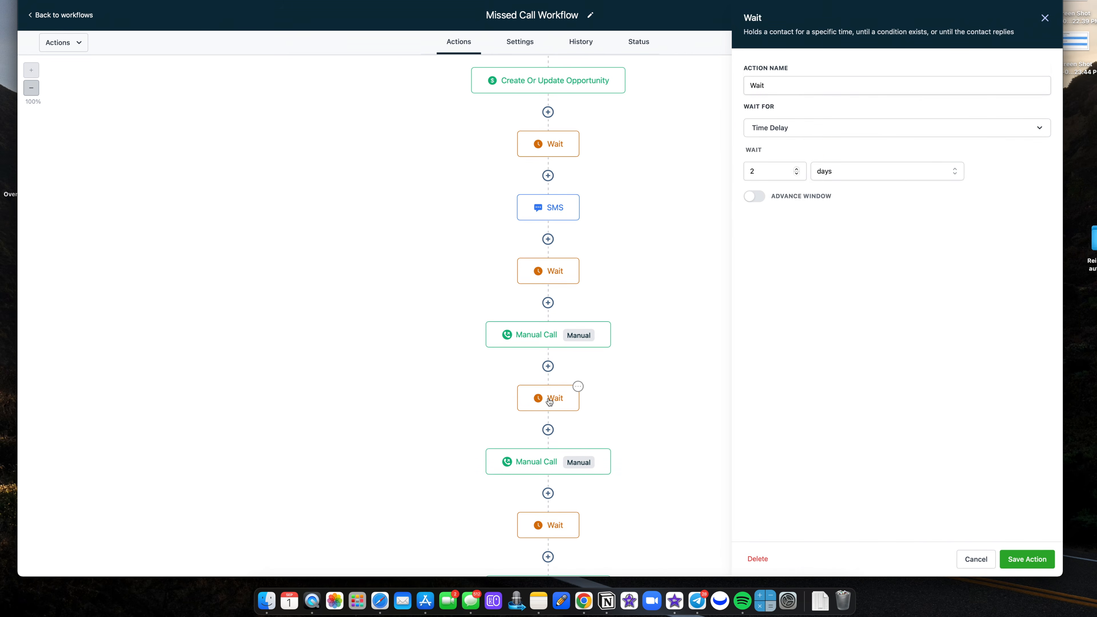
- Review the remaining Manual Call and Wait actions down to the last Manual Call, and close the action settings
scroll(549, 401, down, 2)
click(551, 418)
click(555, 481)
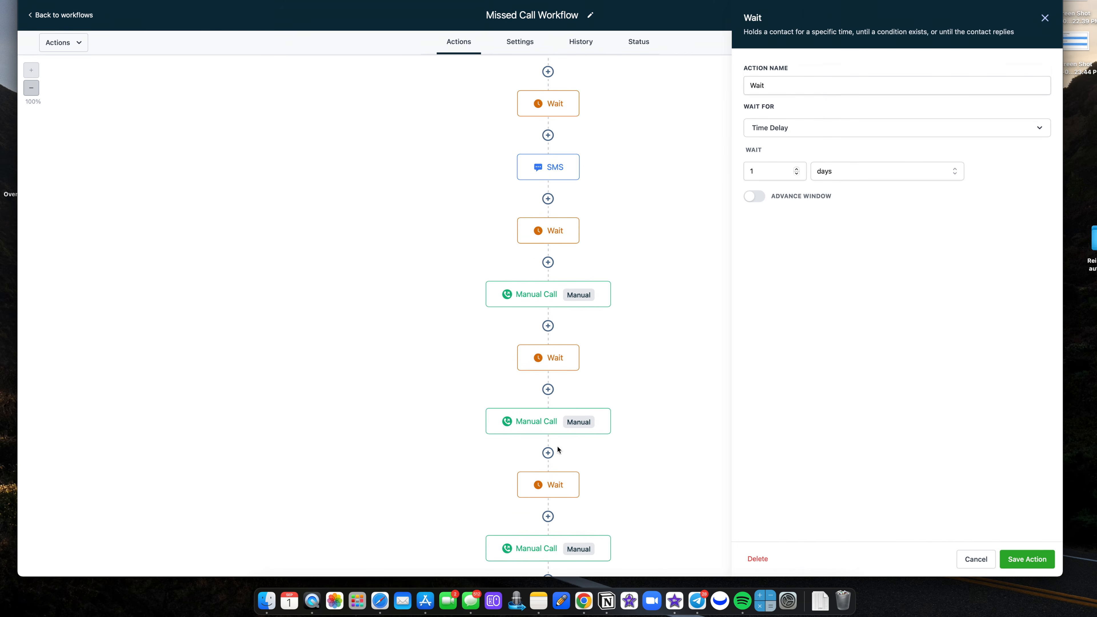
scroll(558, 450, down, 5)
click(556, 445)
click(545, 489)
scroll(560, 420, down, 5)
click(556, 452)
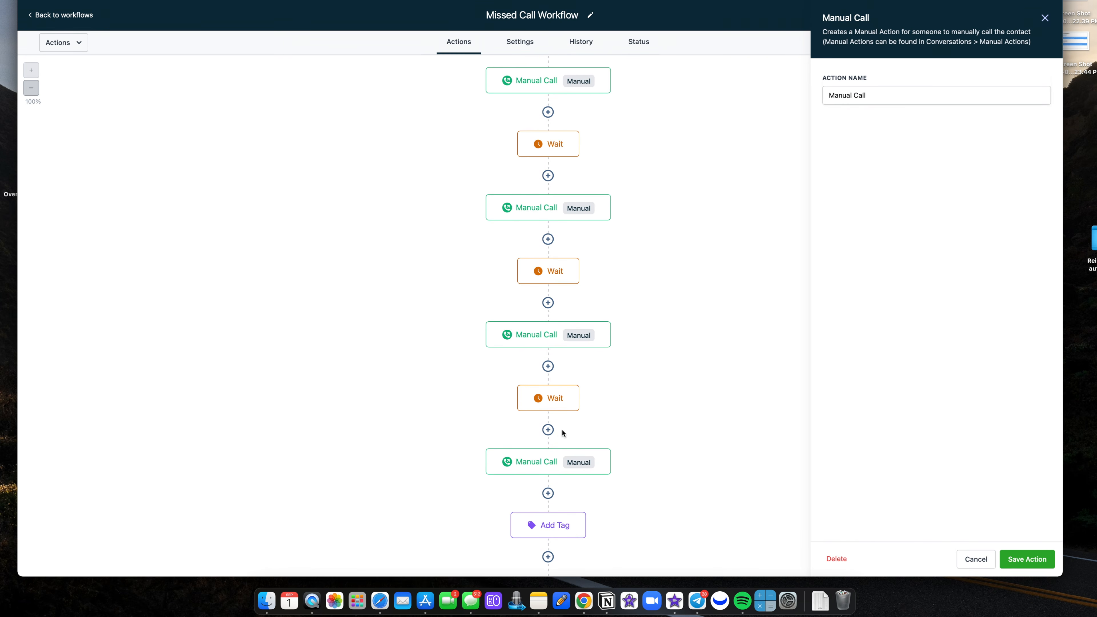
click(1045, 18)
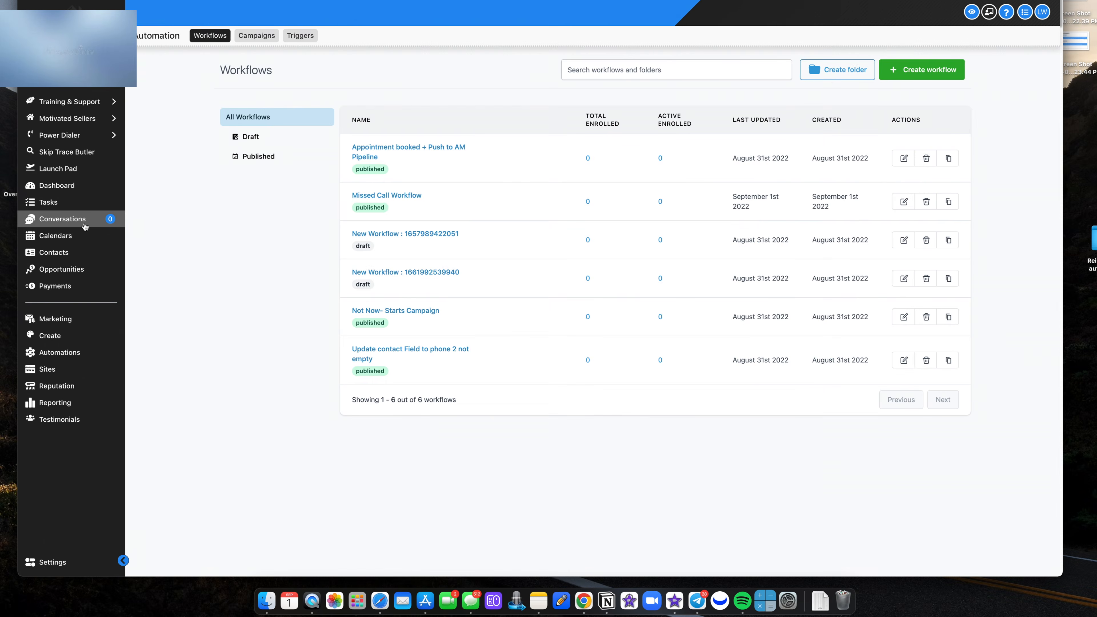
- Show all conversations, and open the Manual Actions list to check for pending call tasks
click(85, 224)
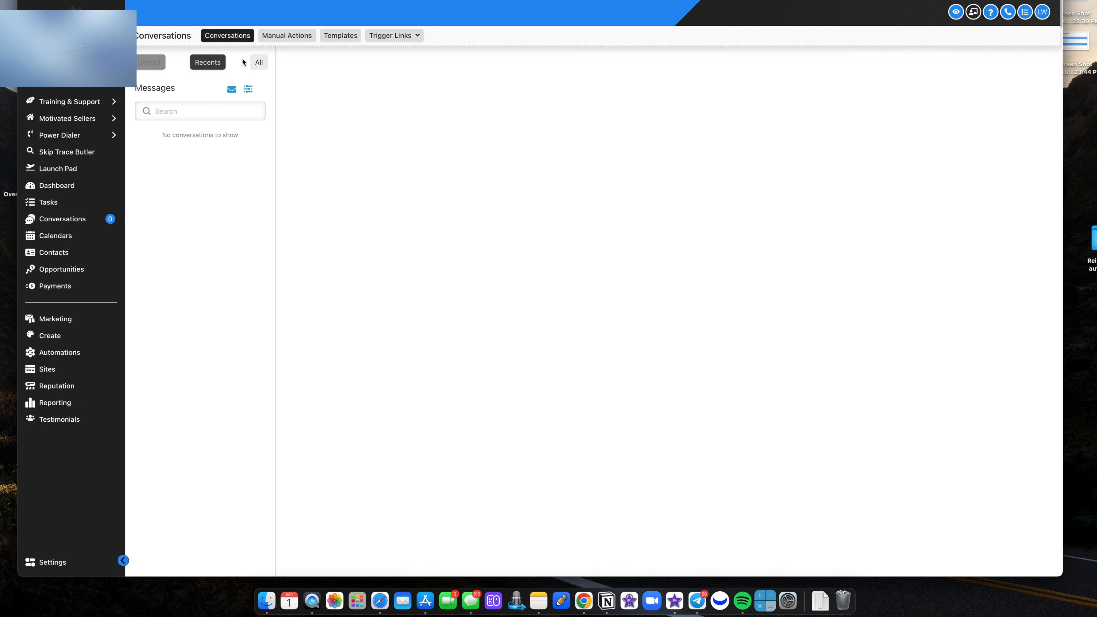
click(259, 62)
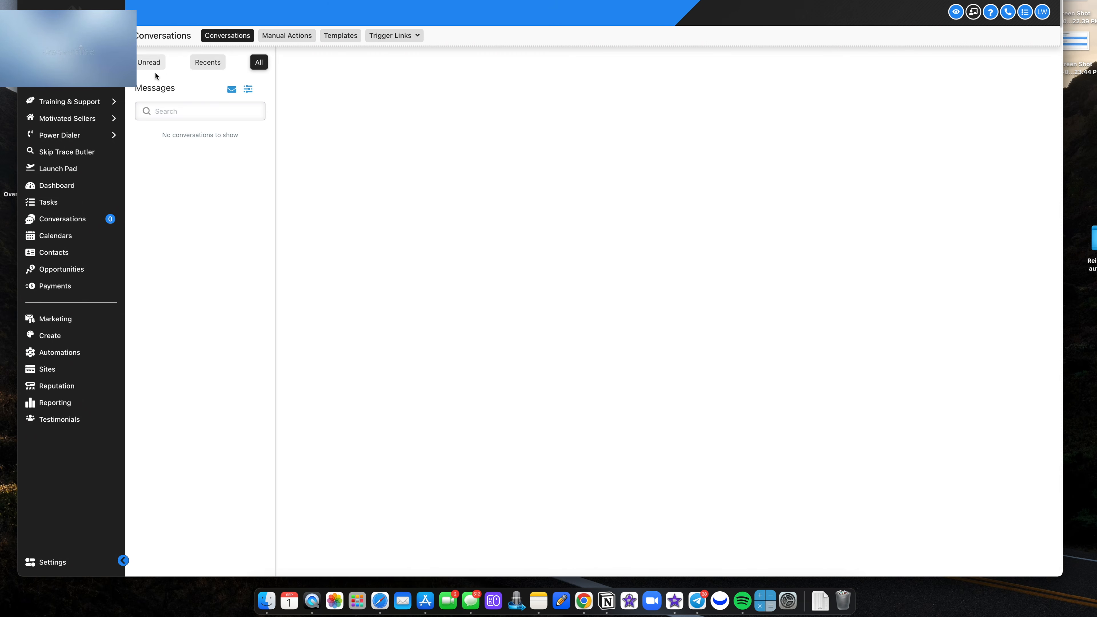
click(289, 36)
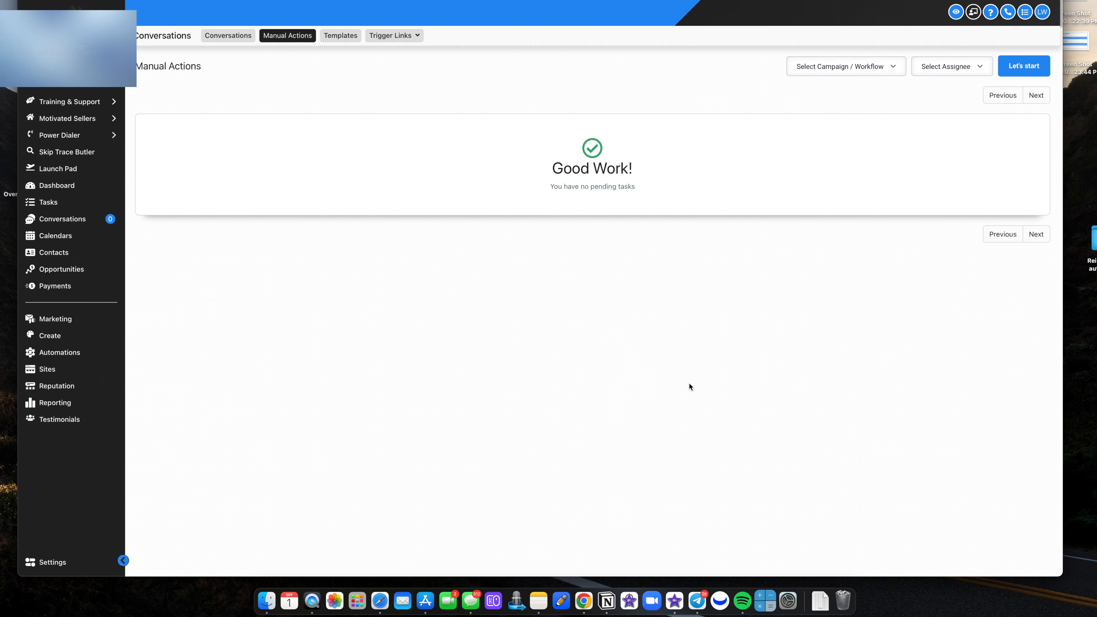
click(94, 139)
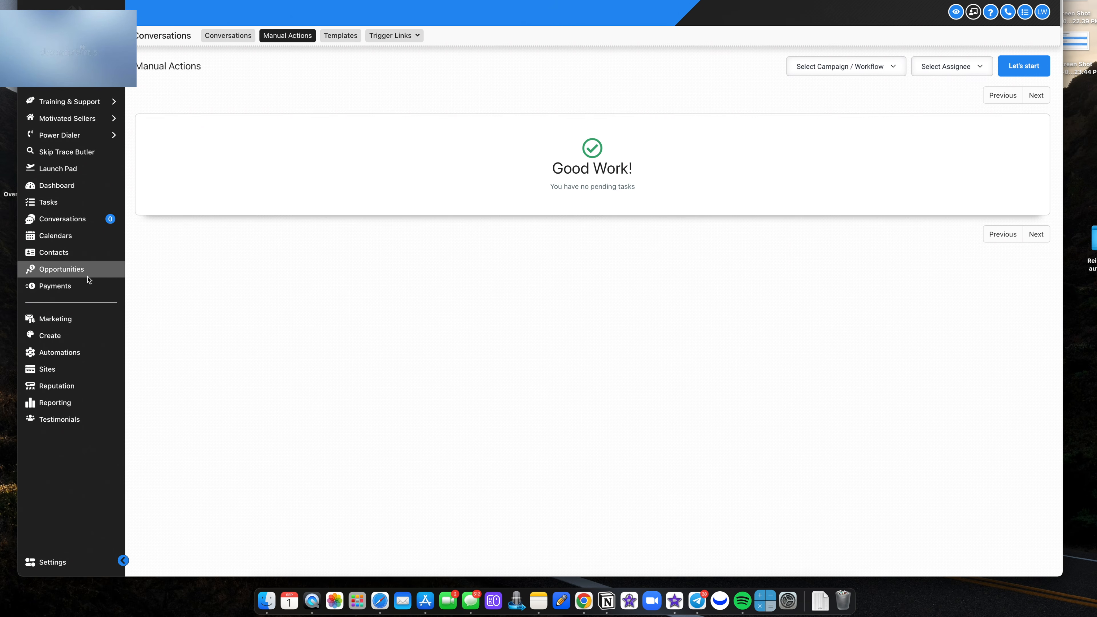
- View the VA Pipeline's opportunity stages, and reopen the Missed Call Workflow from the workflows list
click(65, 269)
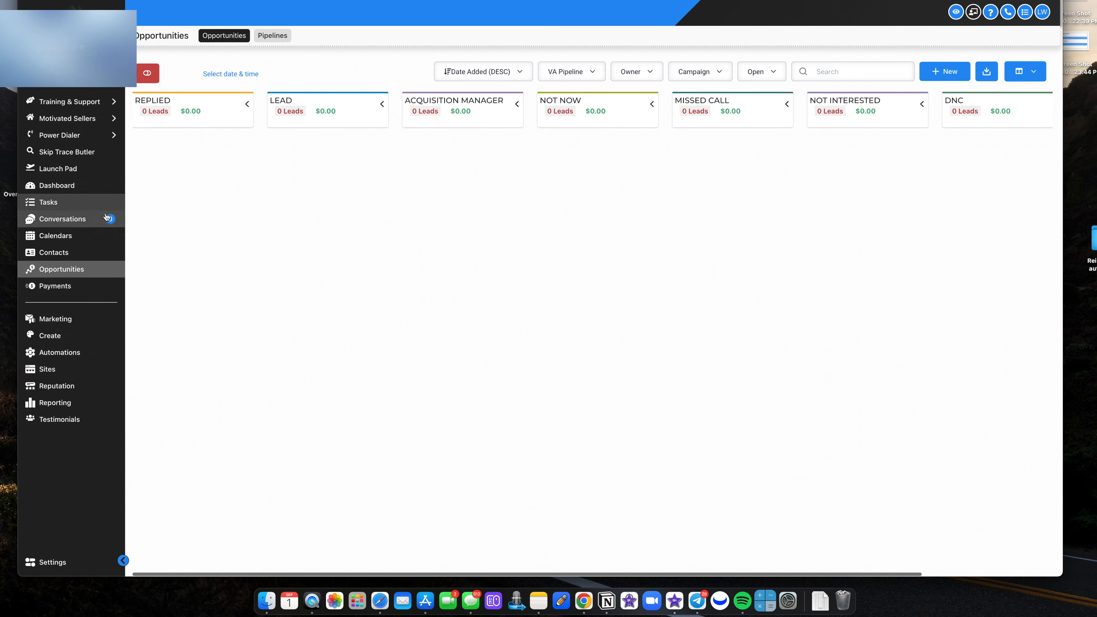
click(82, 350)
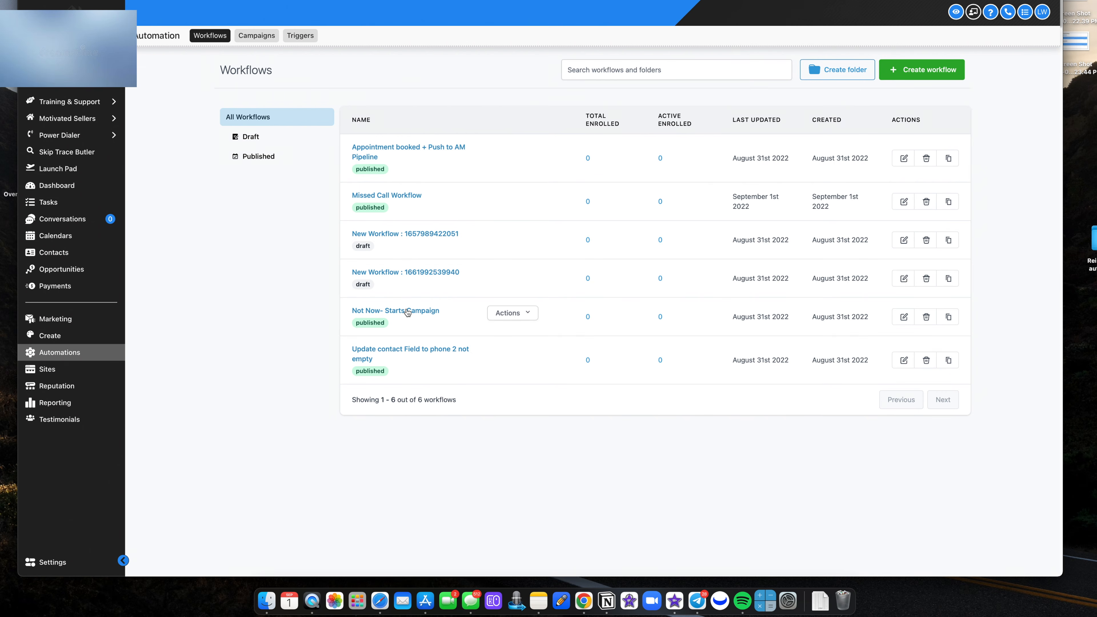
click(405, 197)
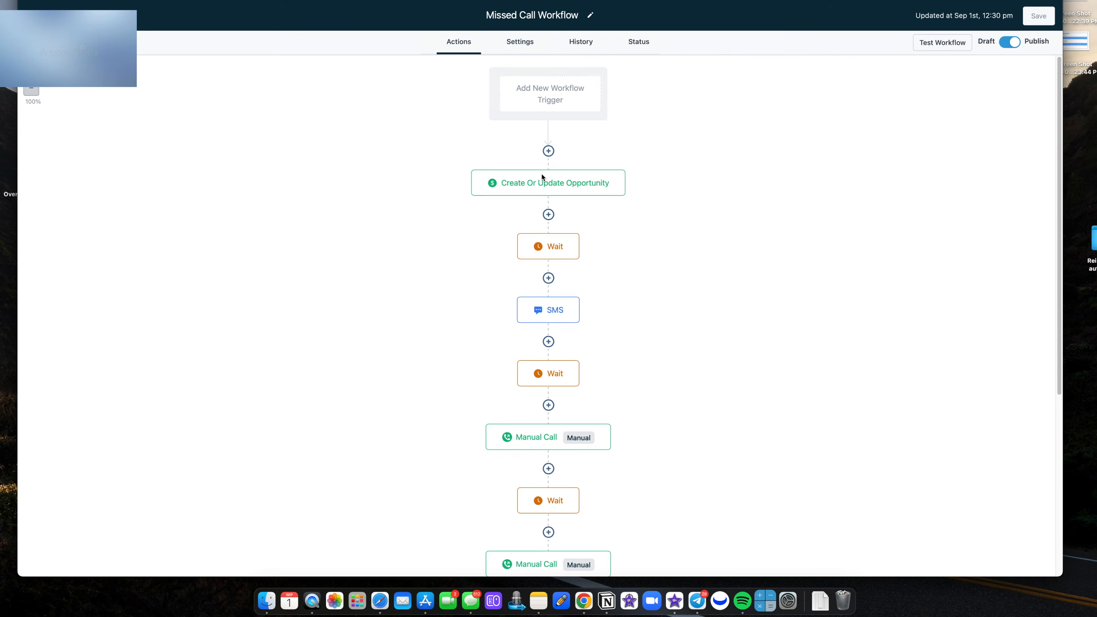
- Insert a Remove Contact Tag action ahead of Create Or Update Opportunity, and choose the tag replied
click(547, 169)
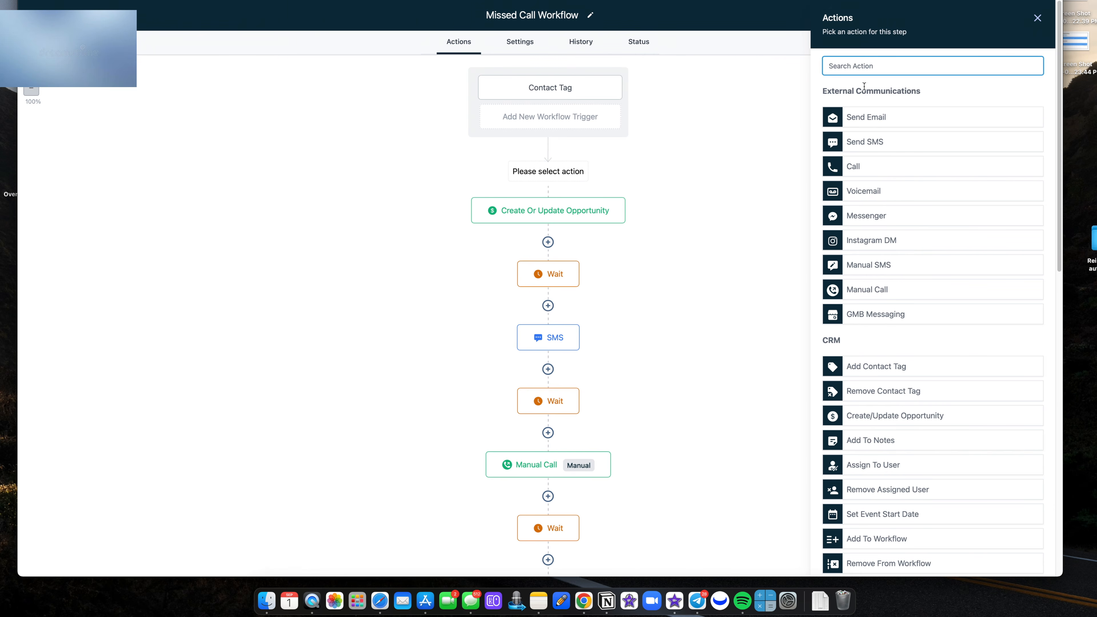
text(re)
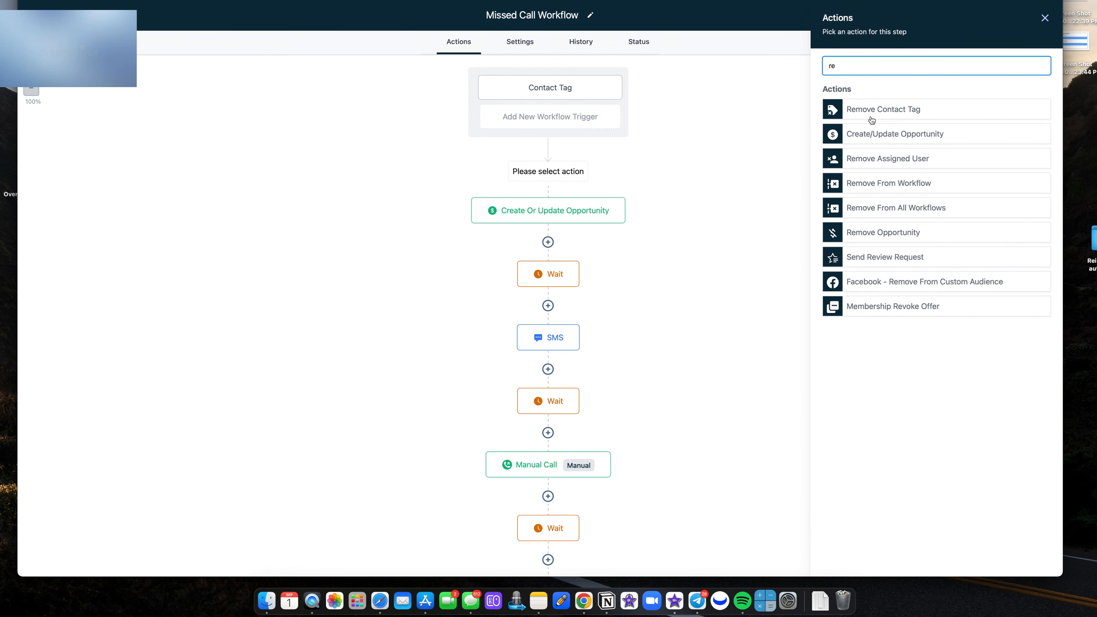
click(871, 118)
click(884, 126)
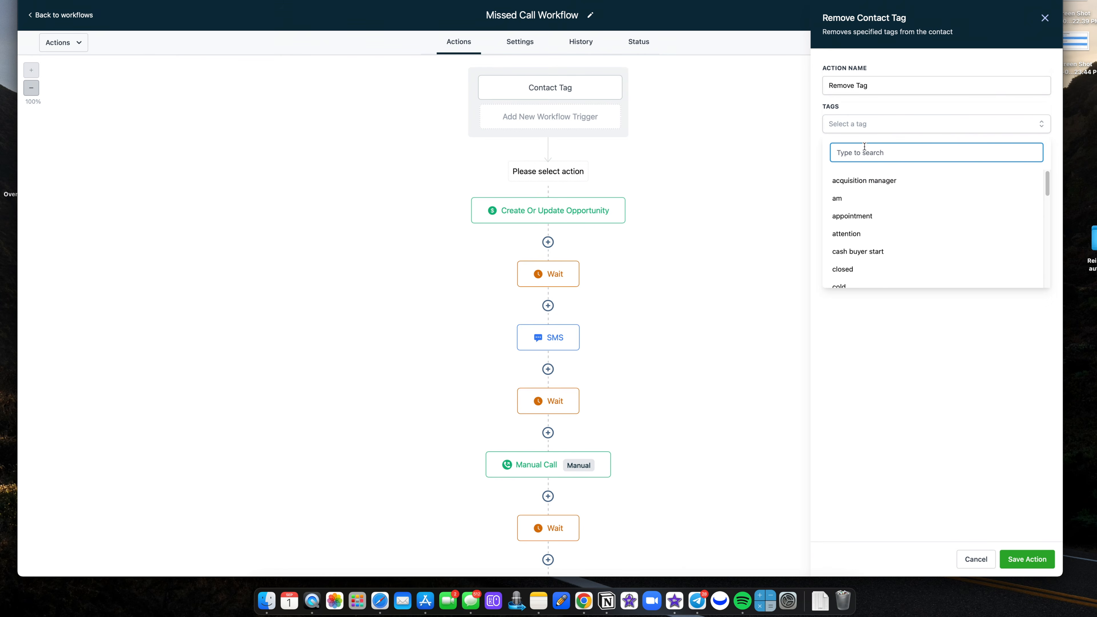
text(replied)
click(863, 178)
click(879, 133)
click(878, 132)
- Add the lead and not interested tags to the Remove Contact Tag action
drag(883, 153, 831, 153)
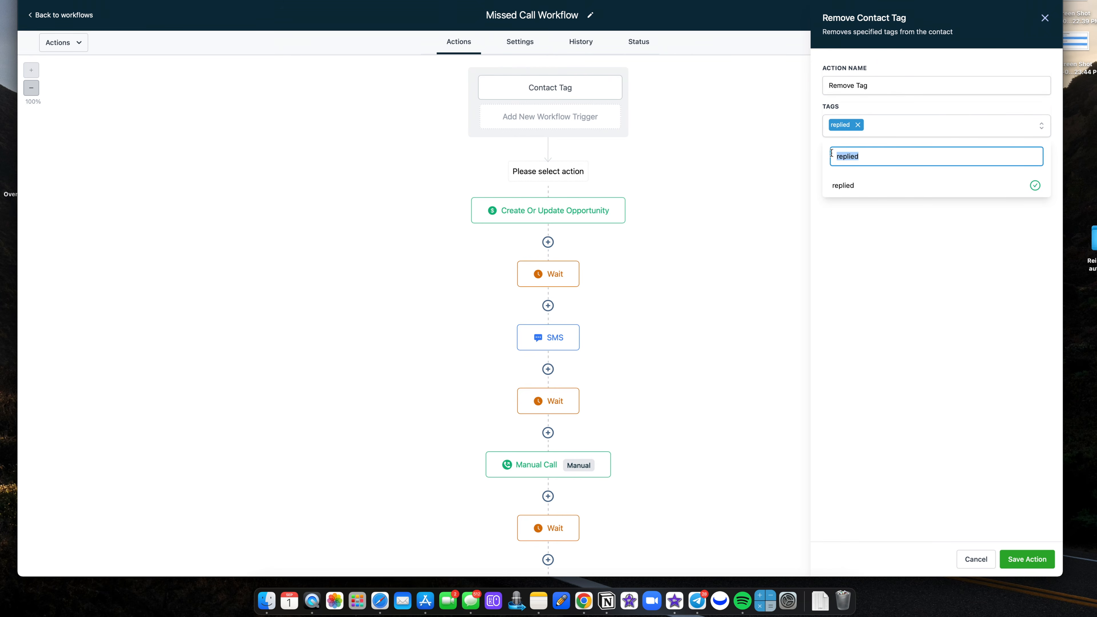
text(lead)
click(840, 185)
click(912, 127)
click(912, 127)
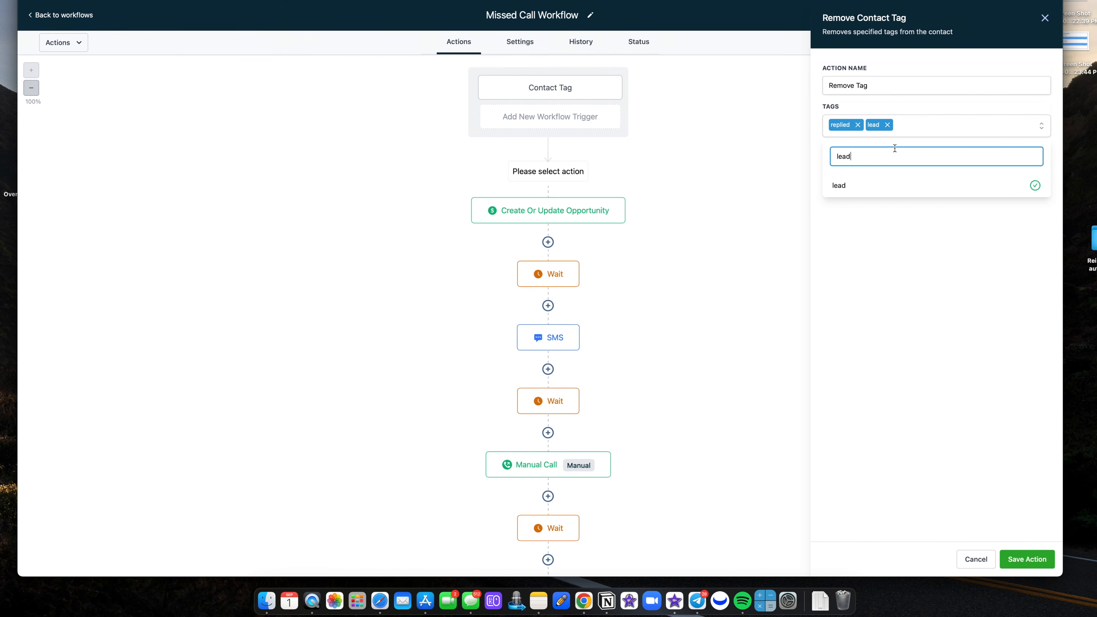
drag(874, 152, 825, 156)
key(BackSpace)
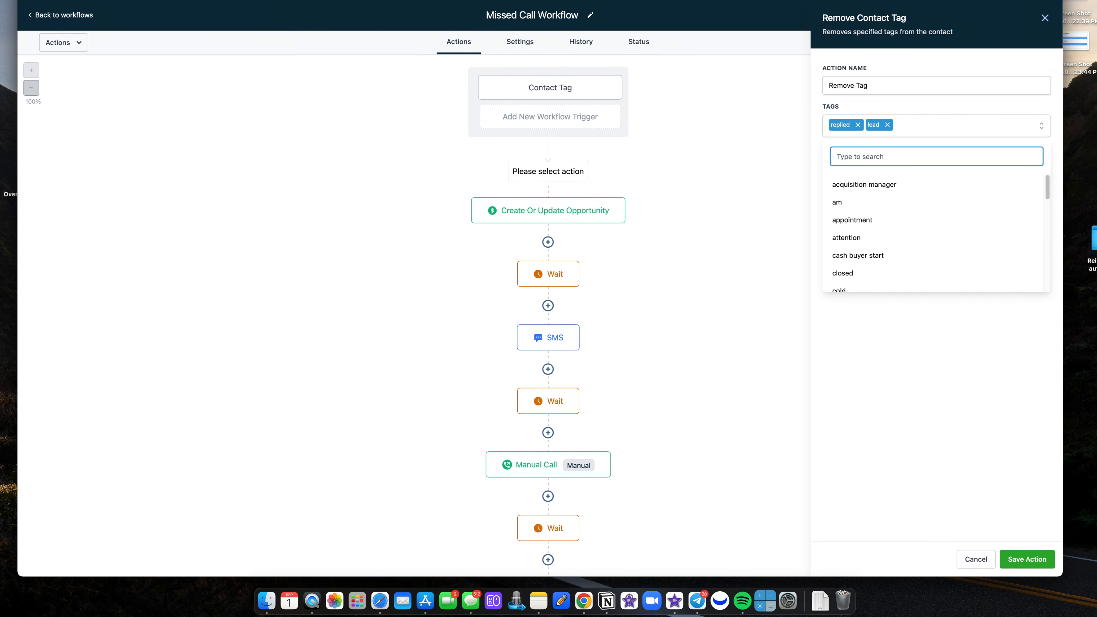
text(not intere)
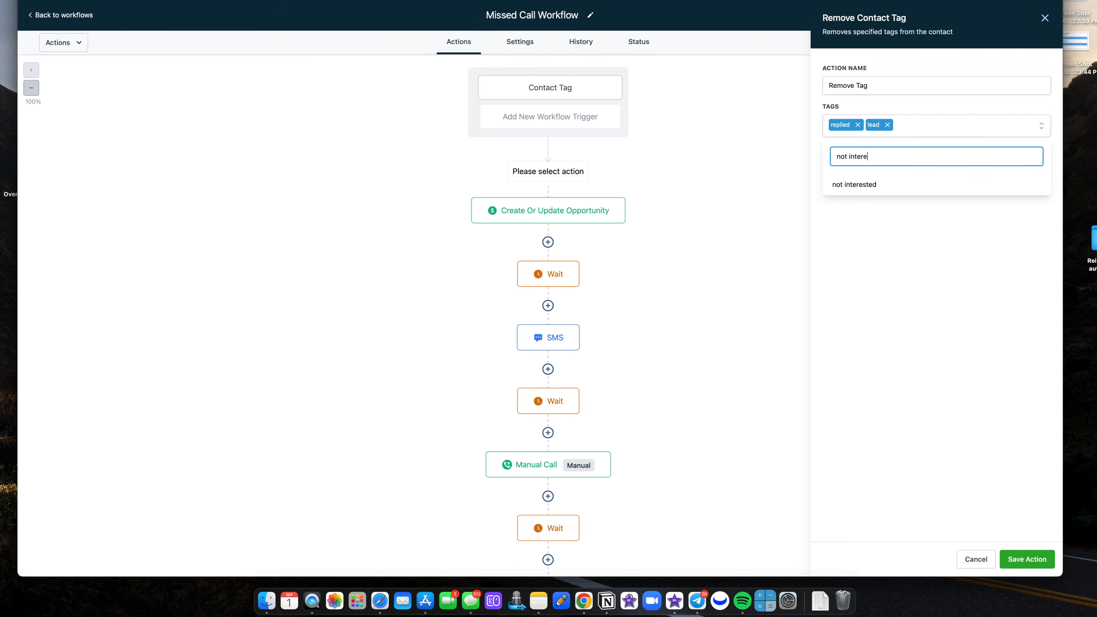
click(844, 185)
- Add the not now and dnc tags to the Remove Contact Tag action, and save the action
click(891, 157)
double_click(862, 156)
key(BackSpace)
text(now)
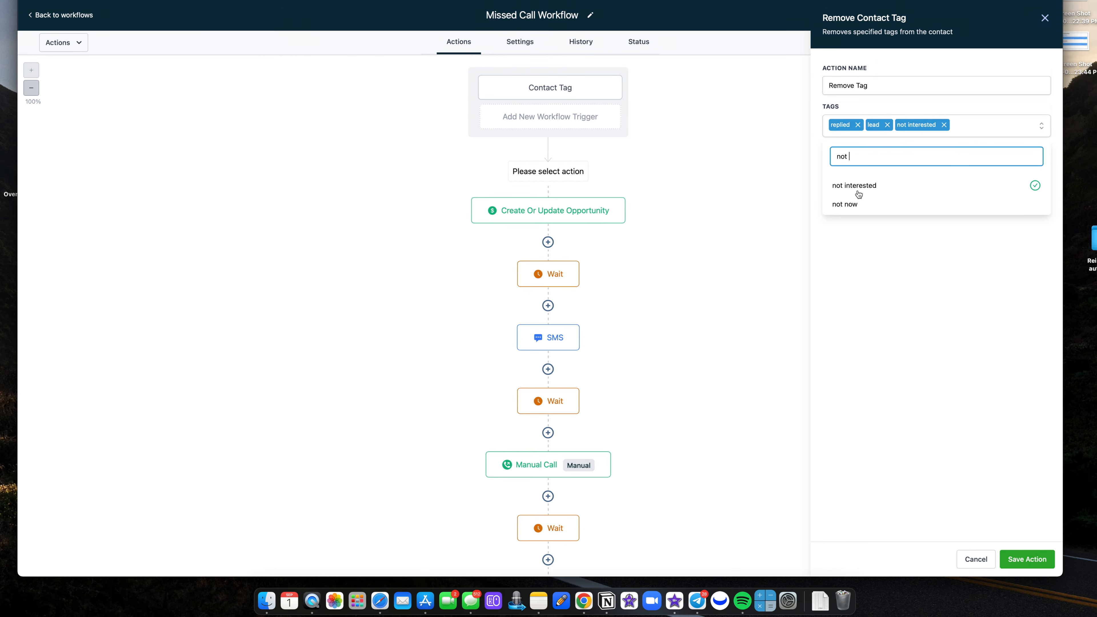
click(858, 203)
click(915, 248)
click(1017, 129)
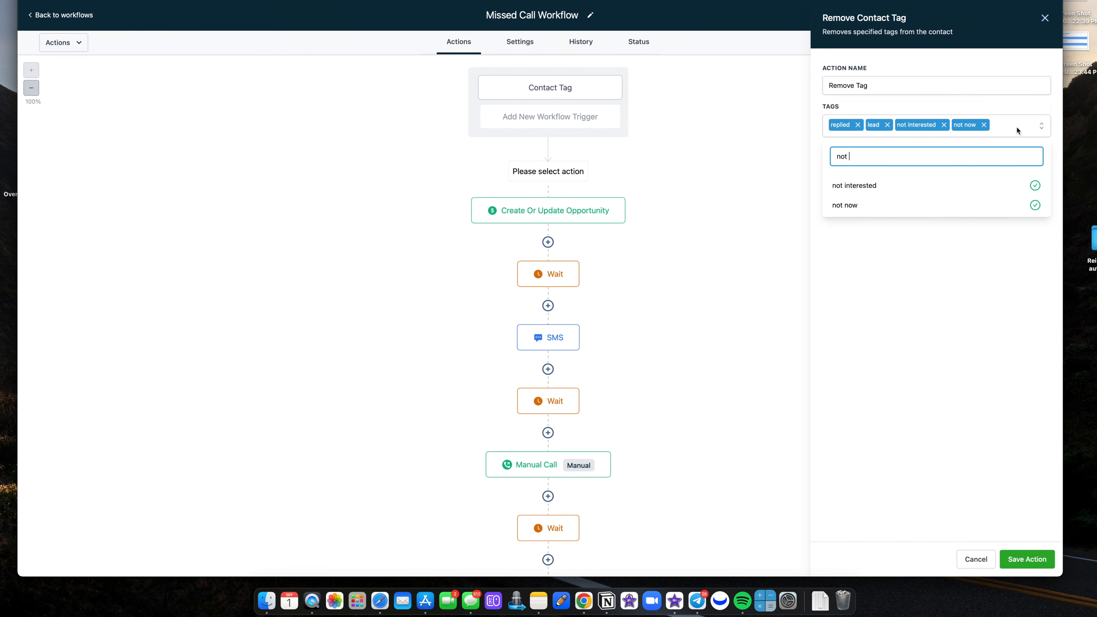
drag(860, 157, 829, 157)
key(BackSpace)
text(dnc)
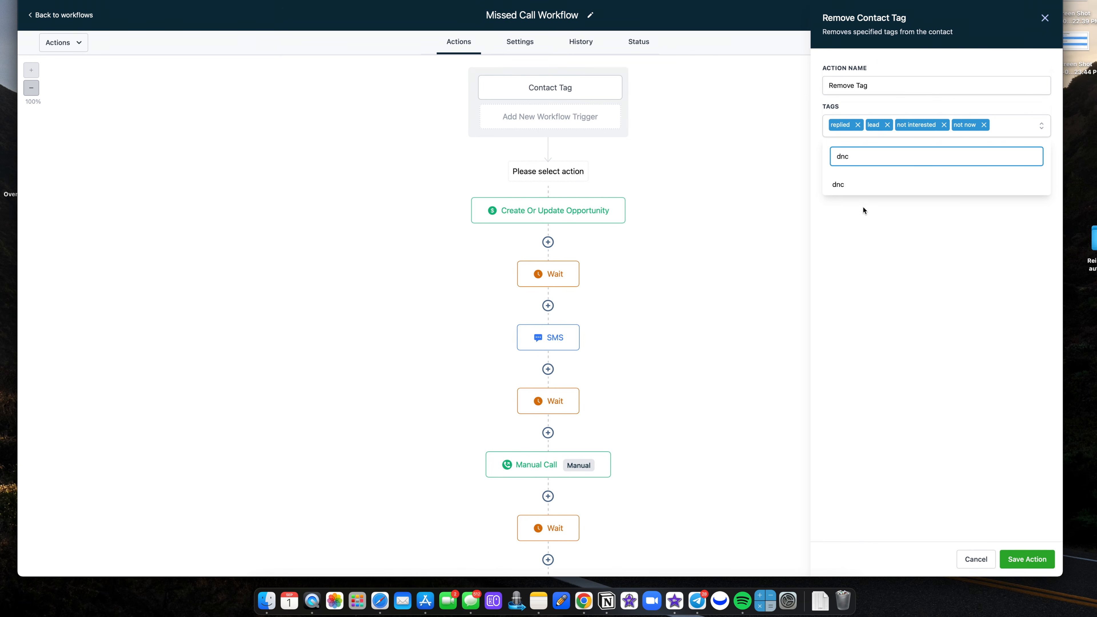
click(859, 189)
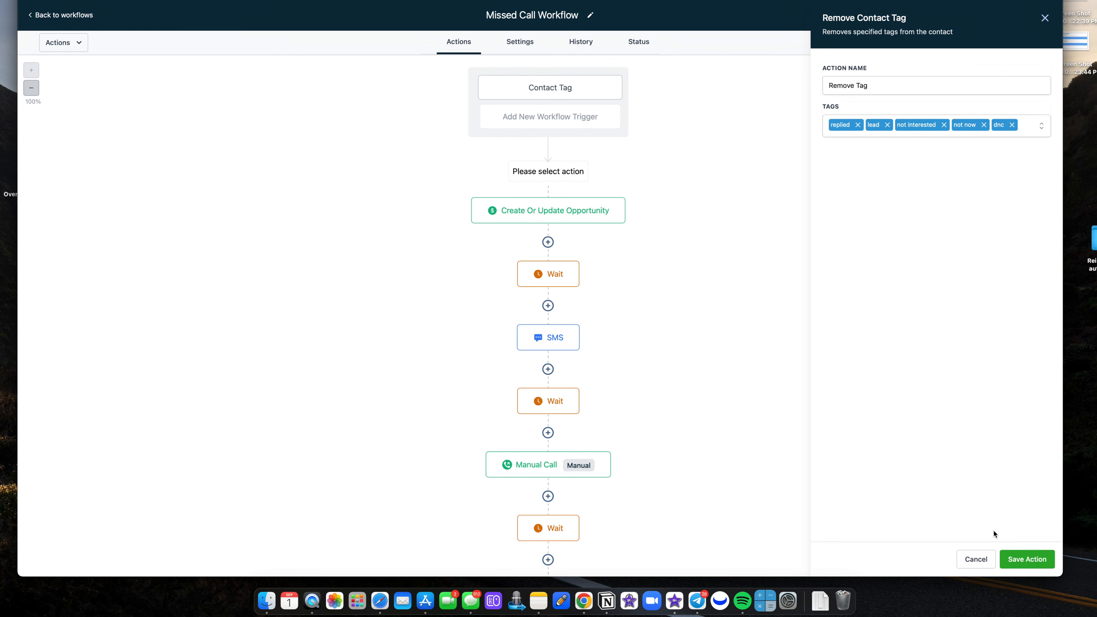
click(1023, 562)
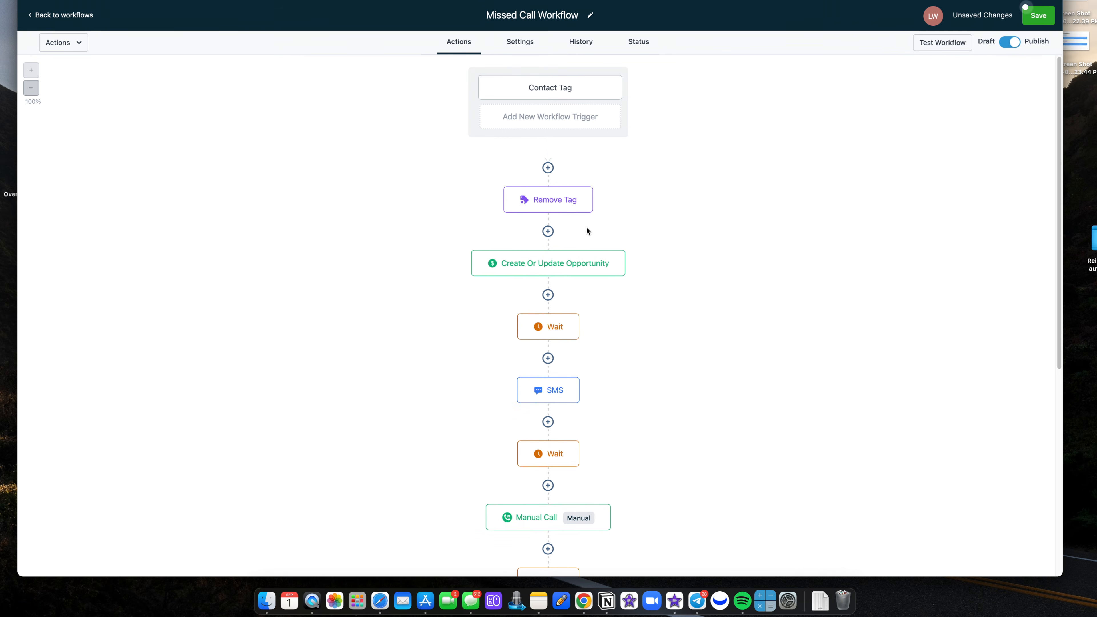
- Review the Missed Call Workflow's actions below the new Remove Tag action
scroll(577, 329, down, 5)
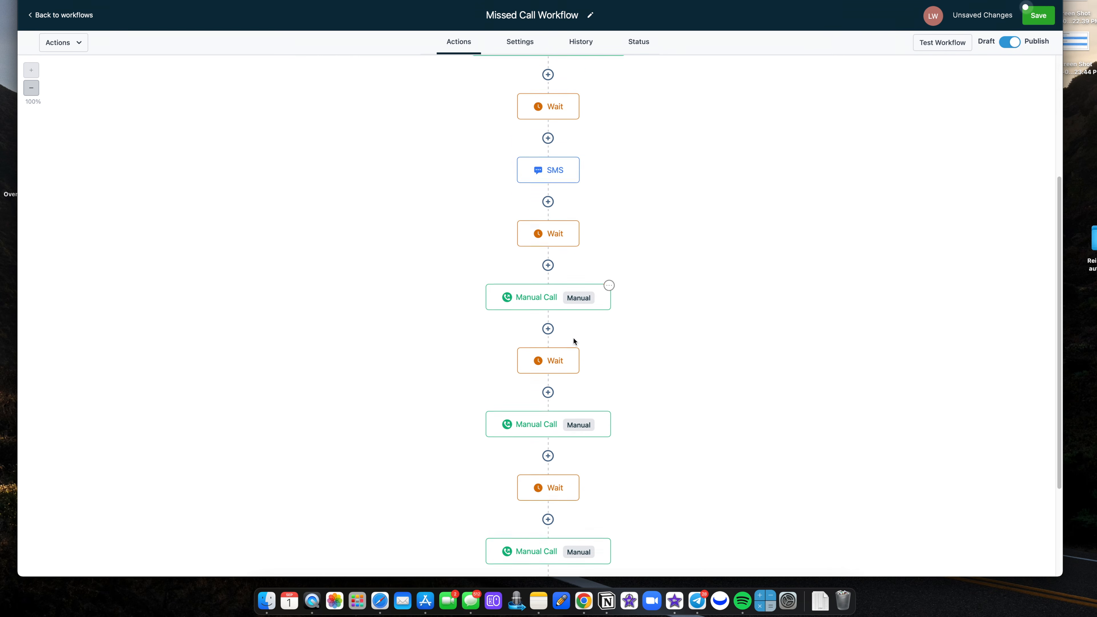
scroll(574, 346, down, 3)
click(560, 478)
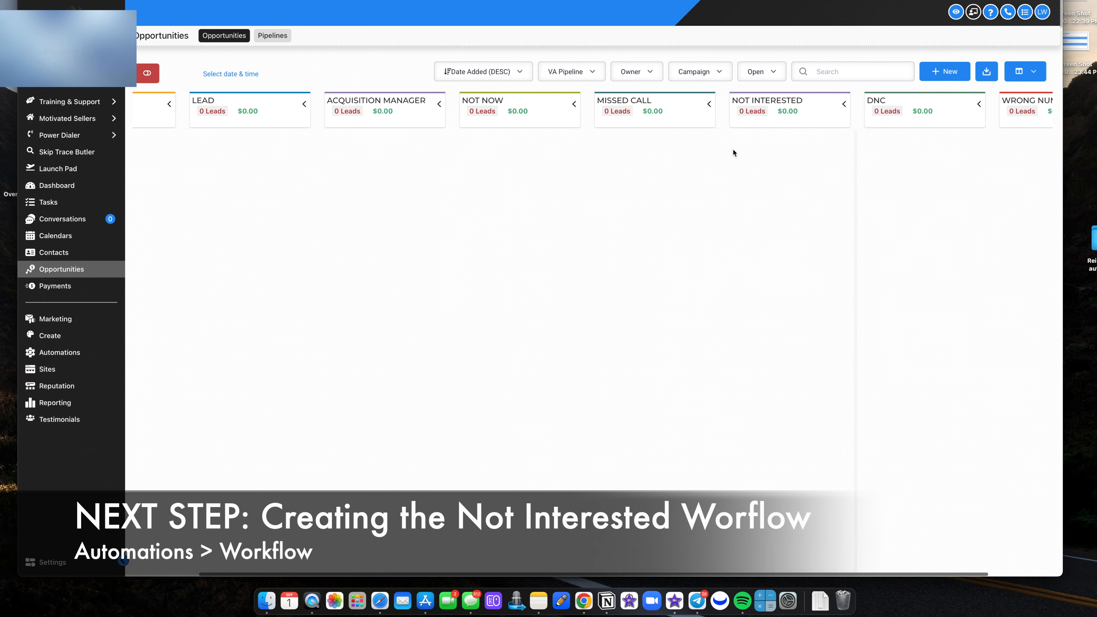
- View the VA Pipeline's stages around Not Interested, and open the workflows list
scroll(733, 150, right, 2)
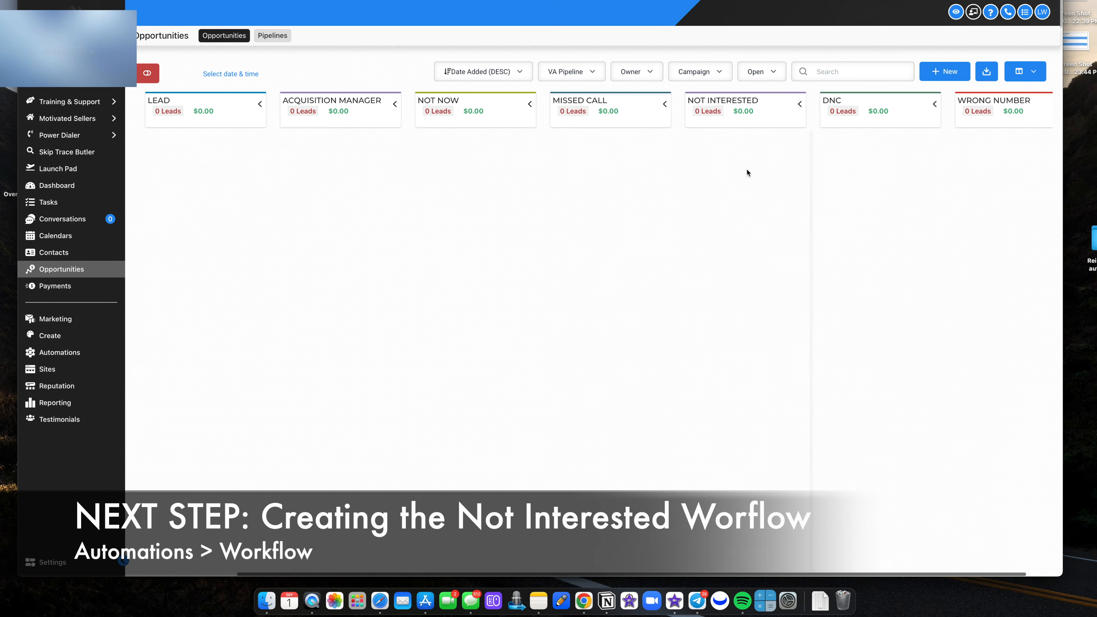
scroll(747, 172, right, 2)
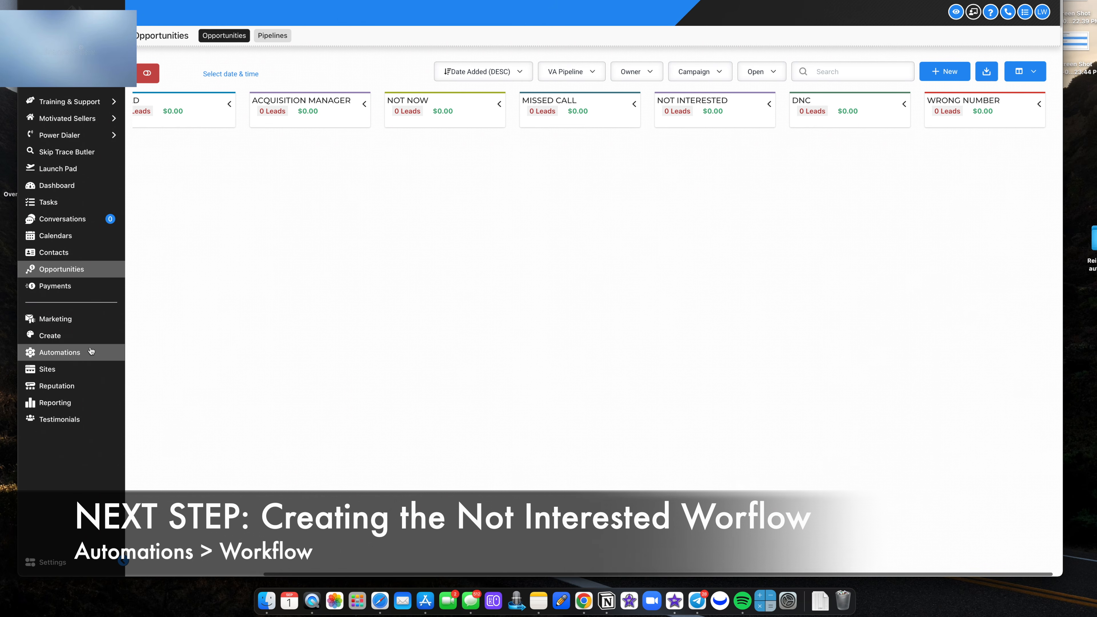
click(85, 357)
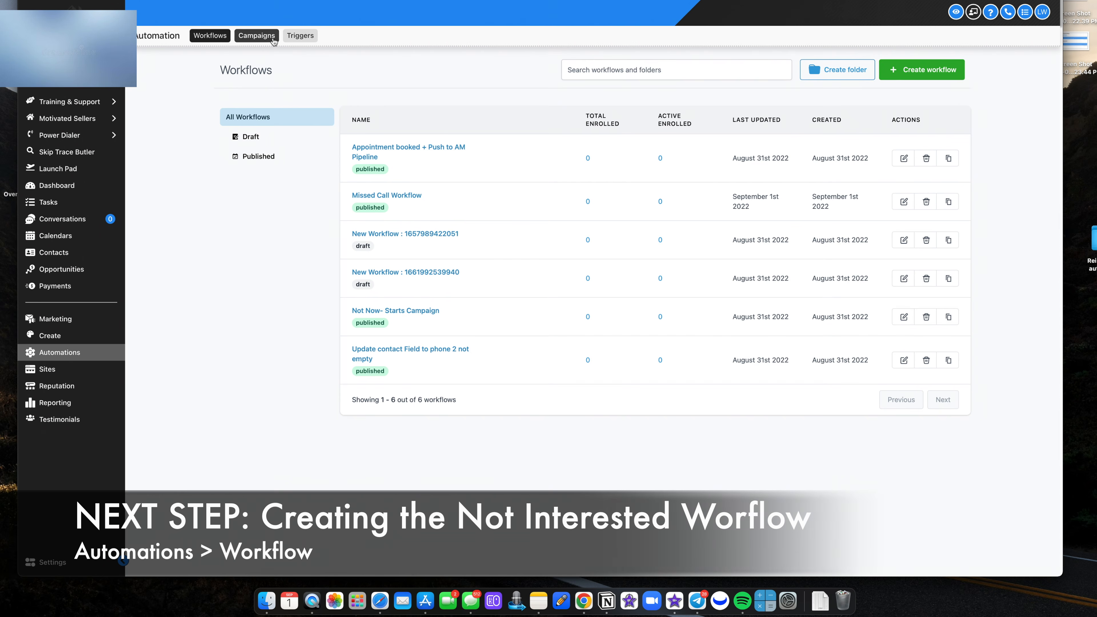
click(930, 68)
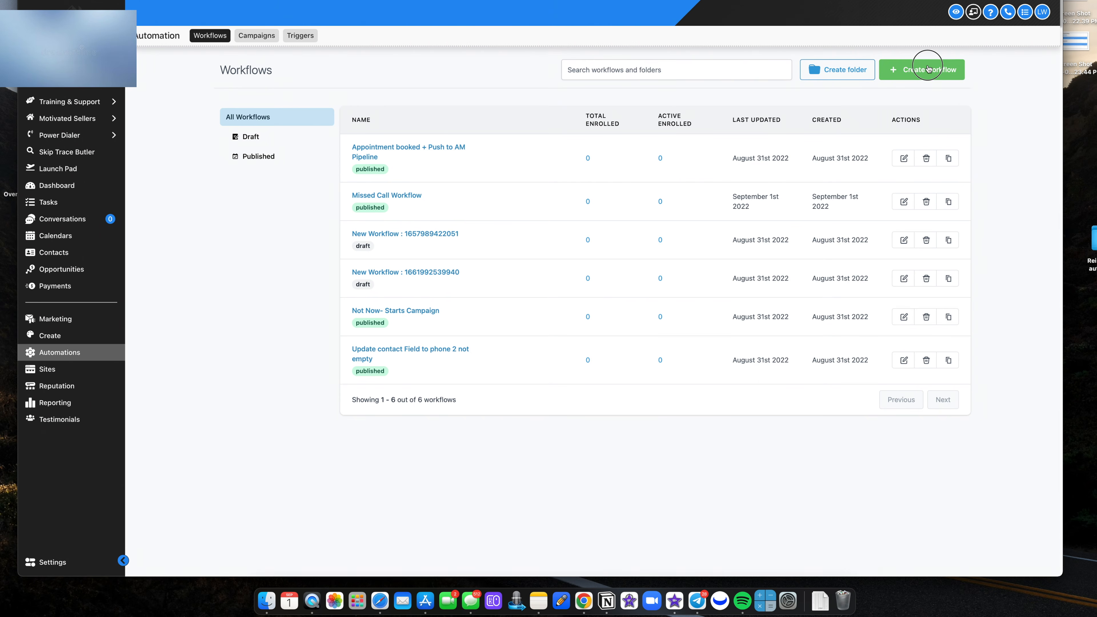
click(926, 279)
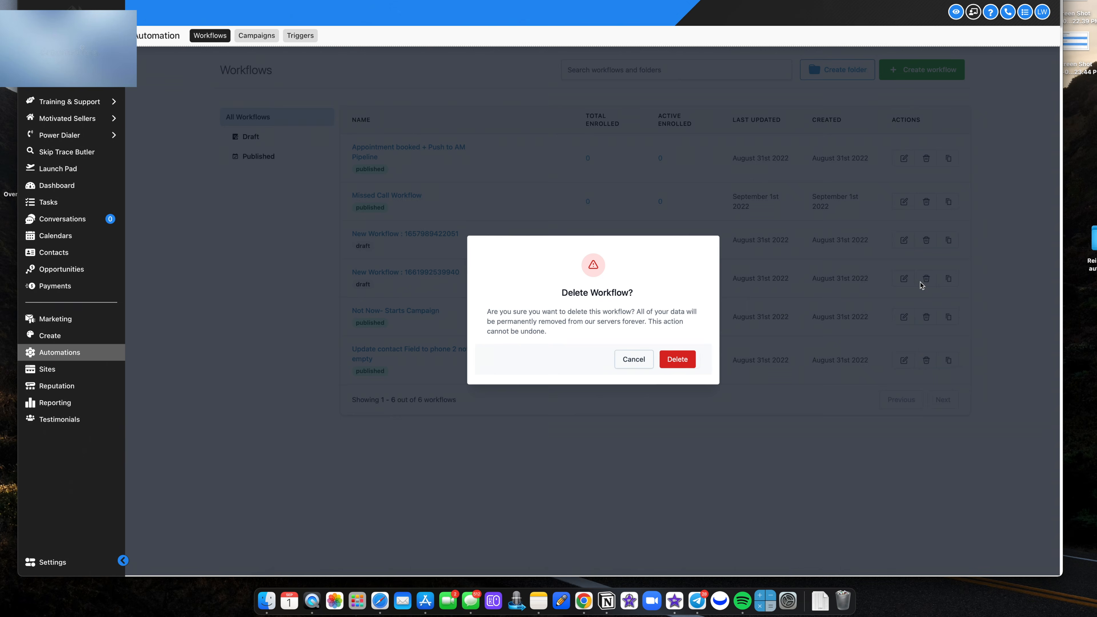
click(675, 361)
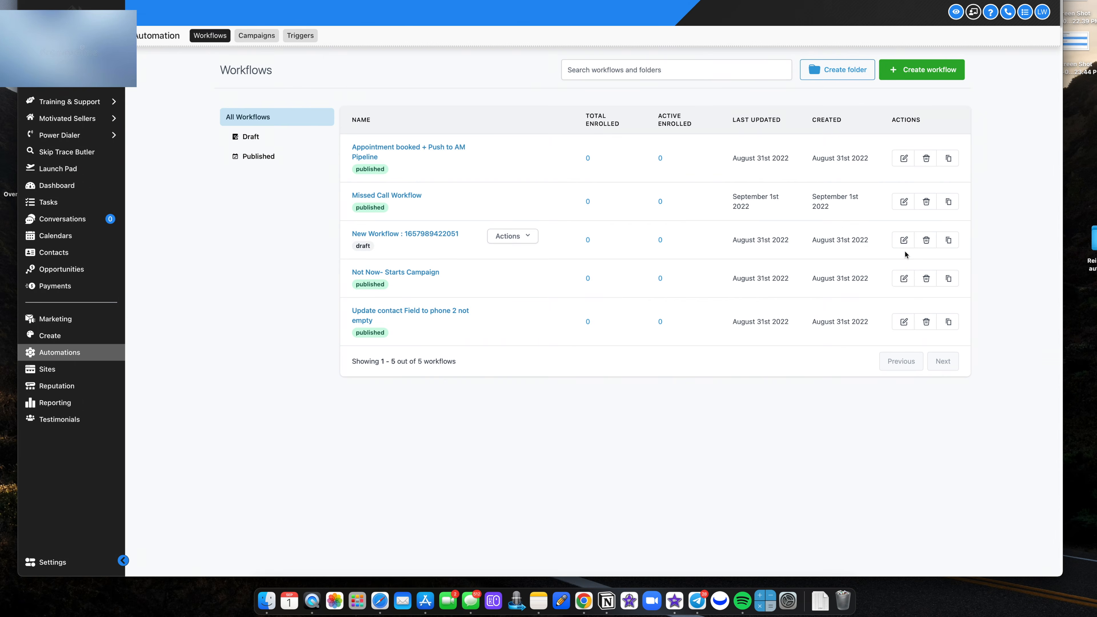
click(924, 241)
click(690, 361)
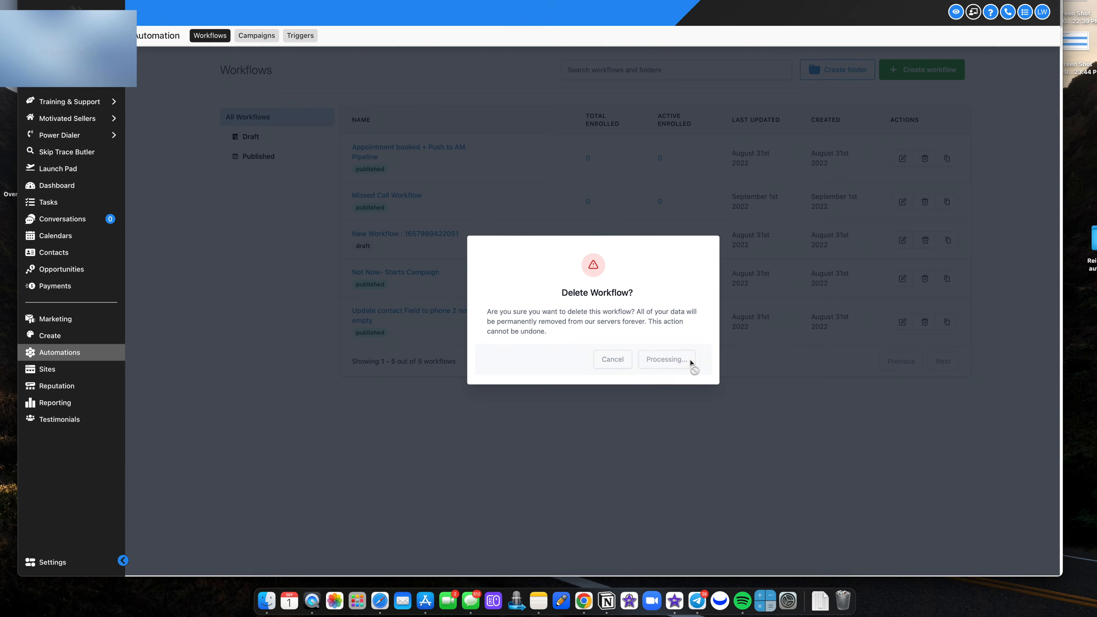
- Create a new workflow using the Start from scratch template
click(929, 71)
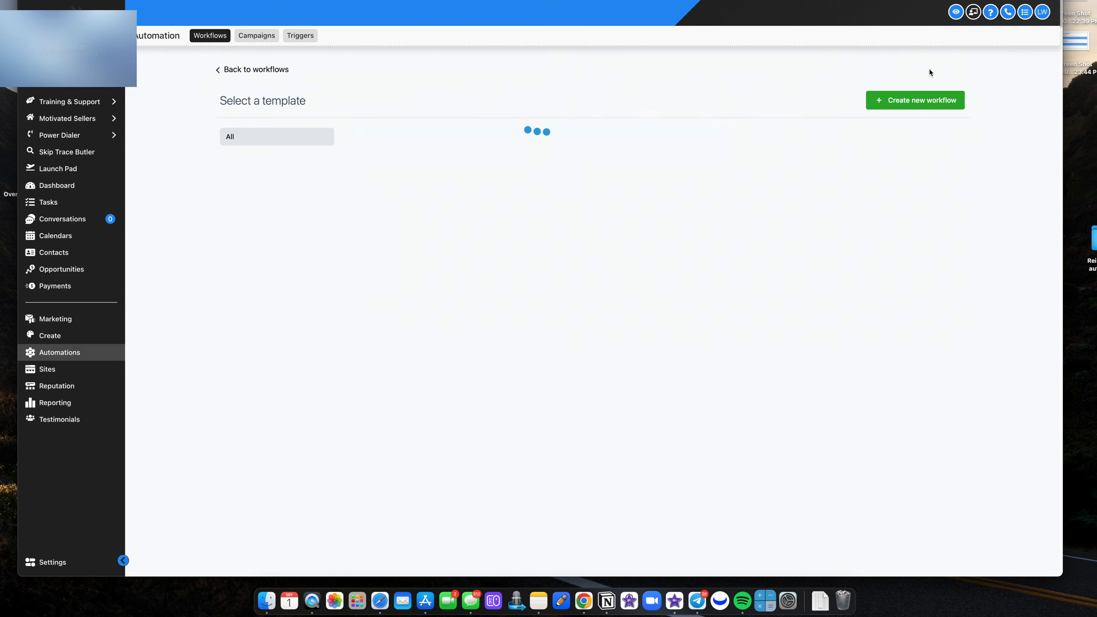
click(591, 272)
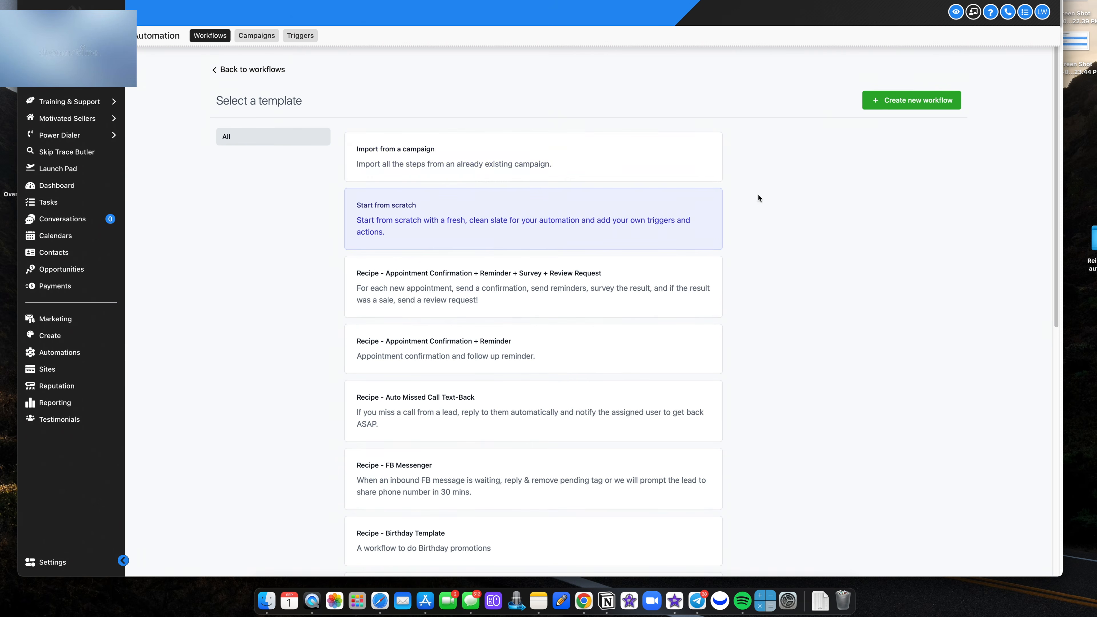
click(908, 106)
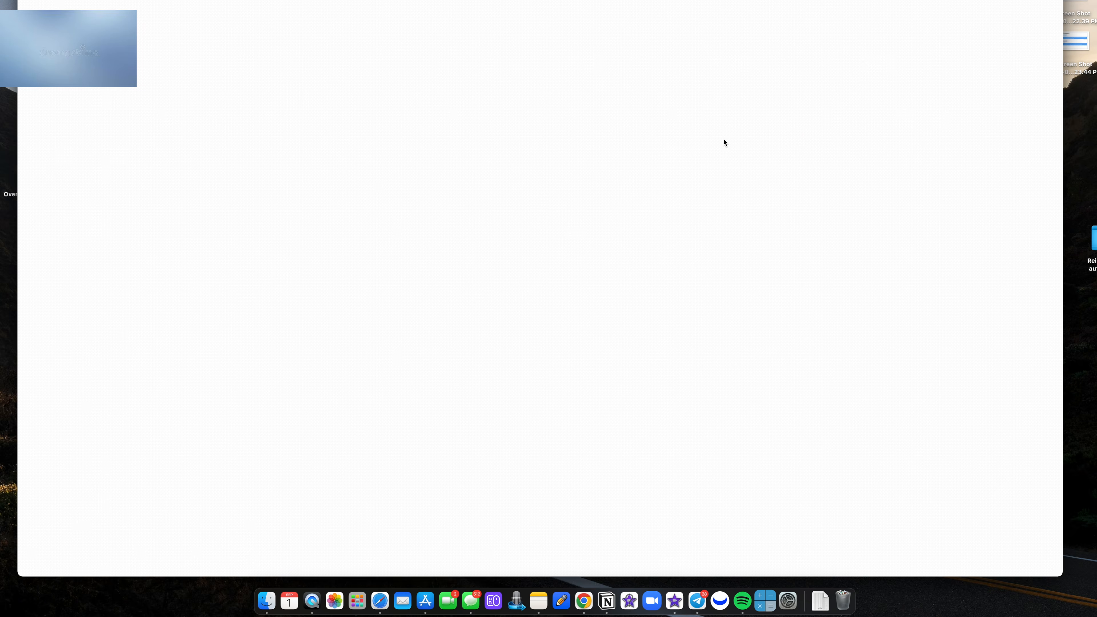
- Rename the new workflow as Not Interested Tag Added
drag(603, 12, 457, 11)
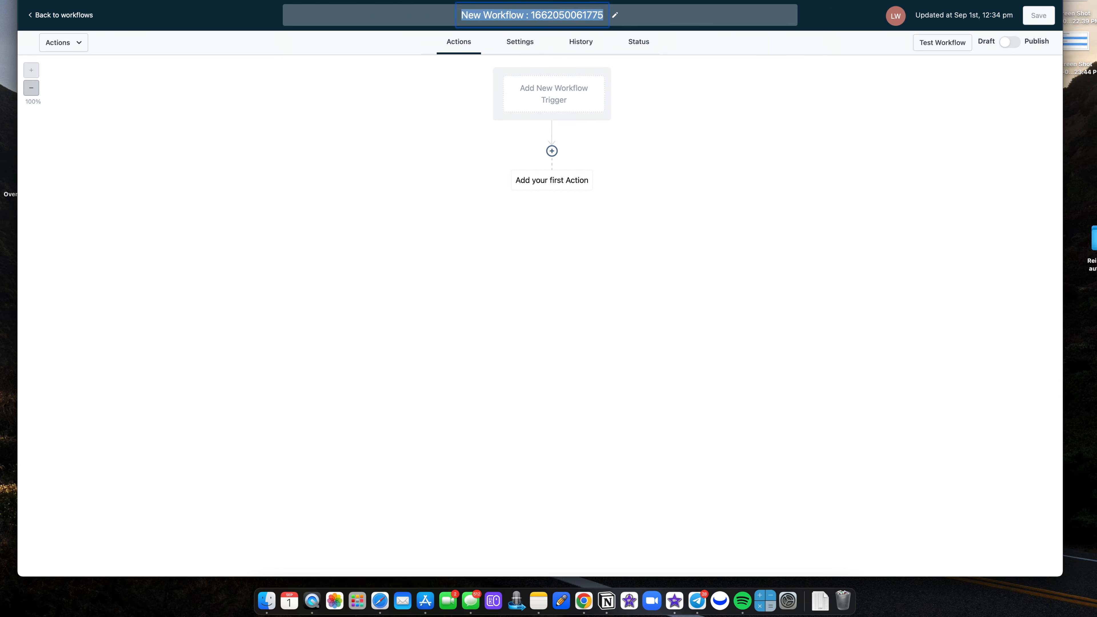
text(N)
key(Caps_Lock)
text(ot In)
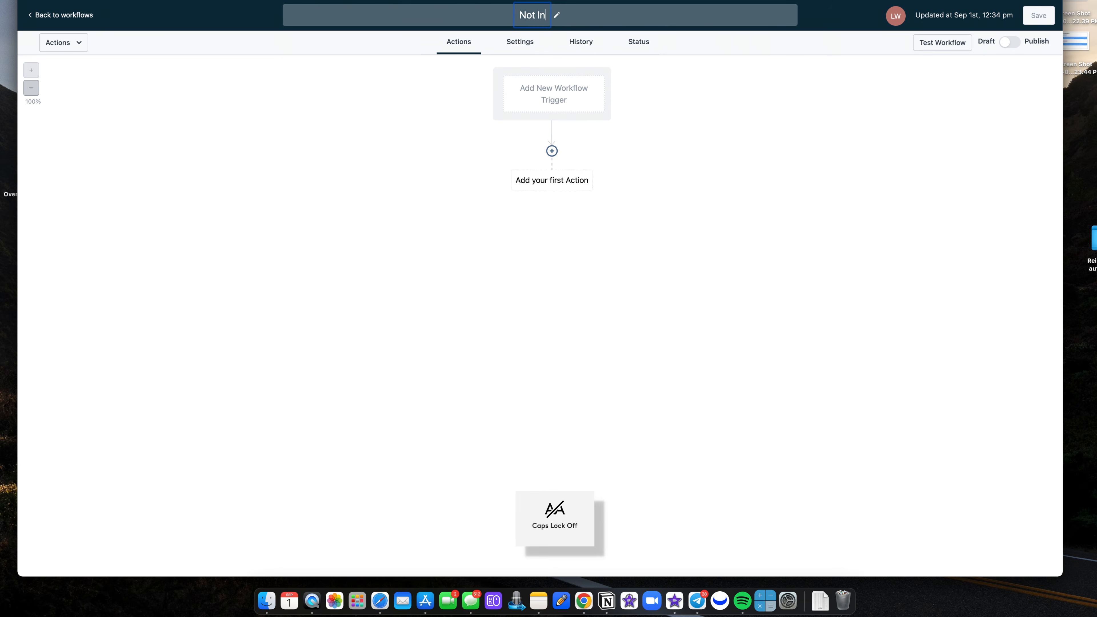
text(terested)
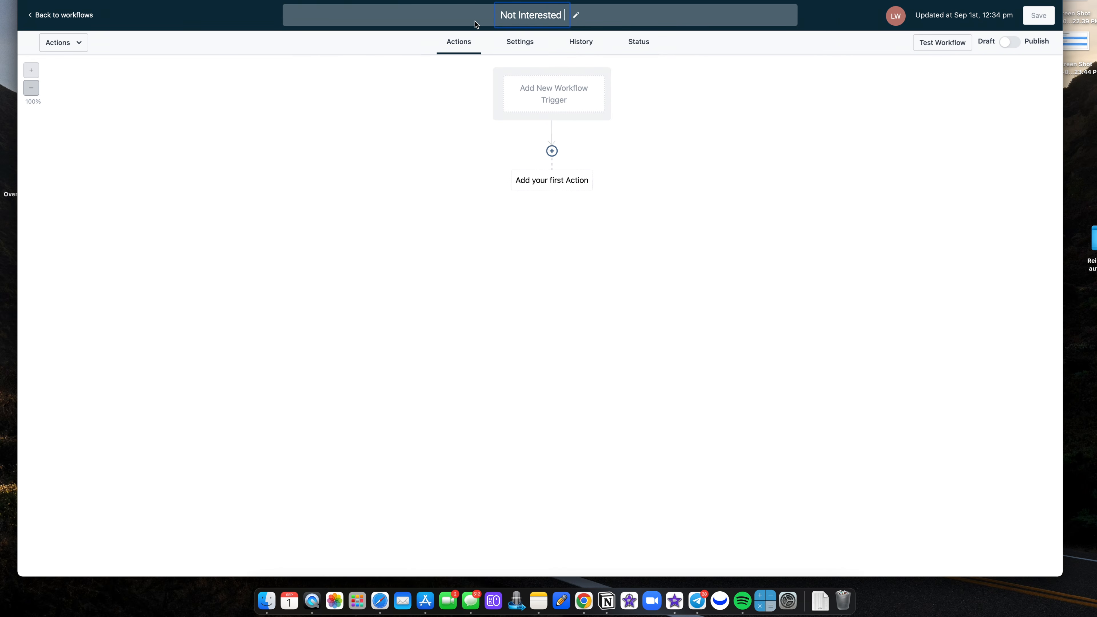
key(Caps_Lock)
text(T)
key(Caps_Lock)
text(ag)
key(Caps_Lock)
text(A)
key(Caps_Lock)
text(dded)
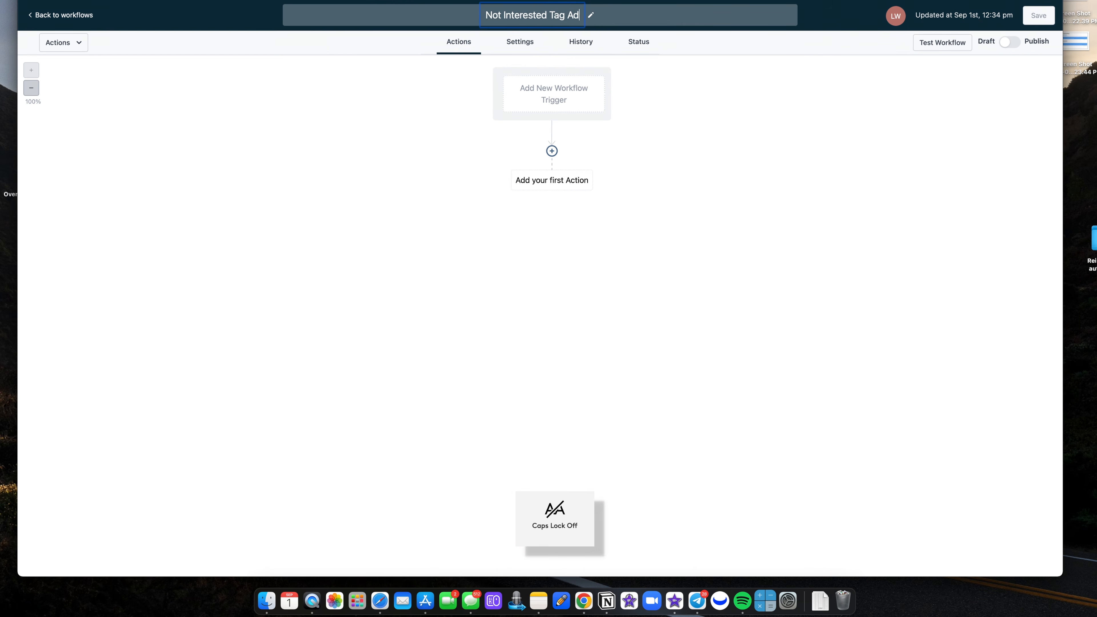
- Add a Contact Tag trigger to the workflow with a Tag Added filter
click(499, 103)
click(807, 65)
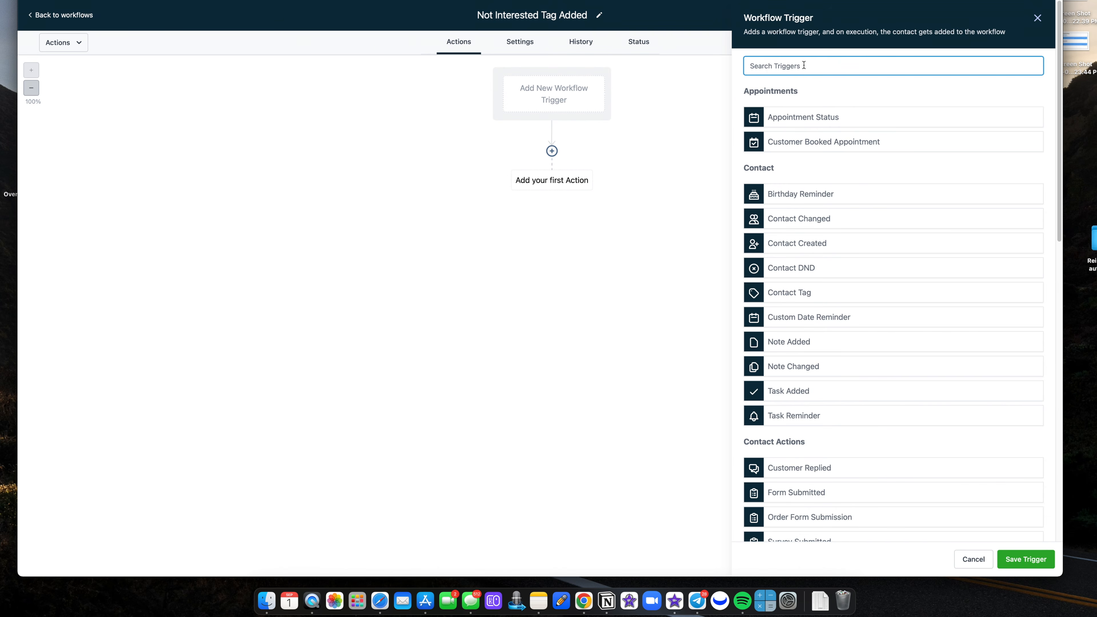
click(802, 293)
click(784, 158)
click(780, 185)
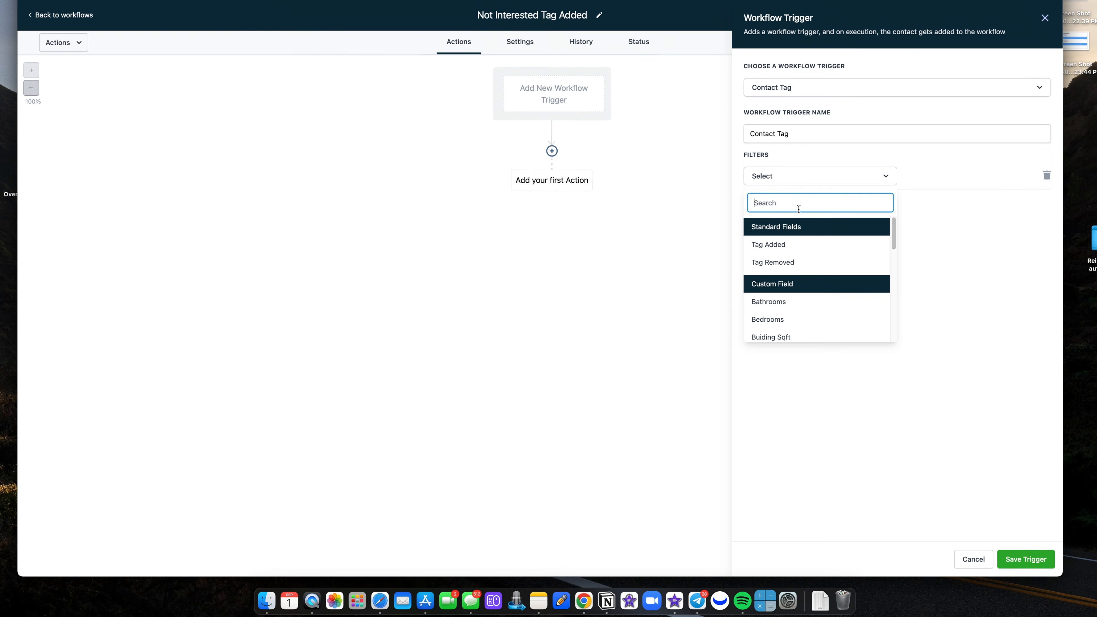
click(808, 242)
- Set the Tag Added filter to the not interested tag, and save the trigger
click(952, 176)
text(no tin)
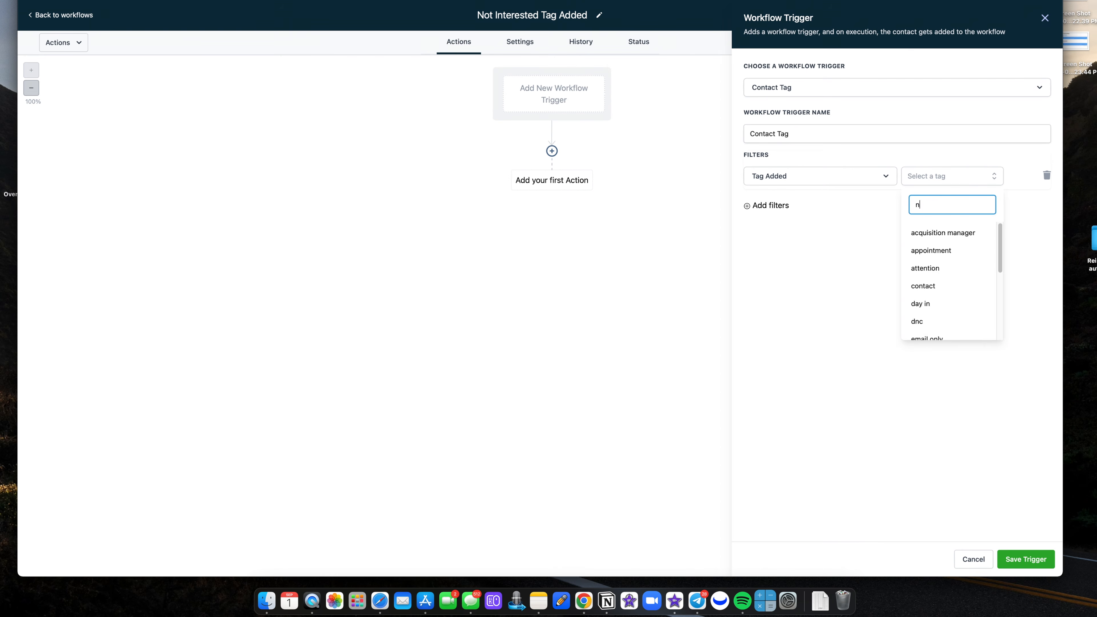
key(BackSpace)
text(t inter)
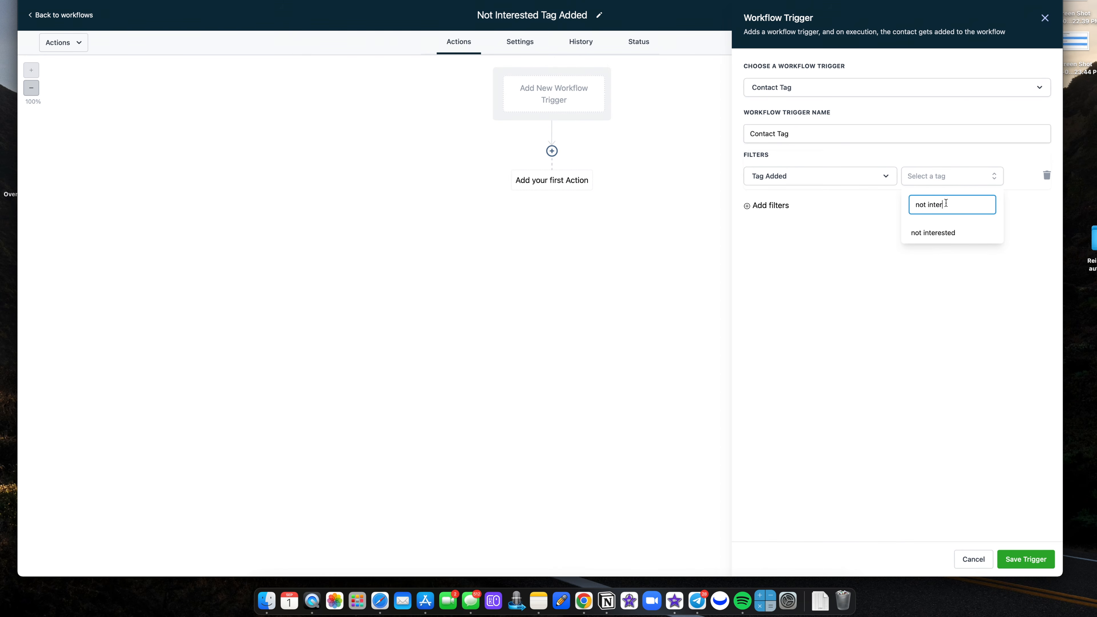
click(933, 233)
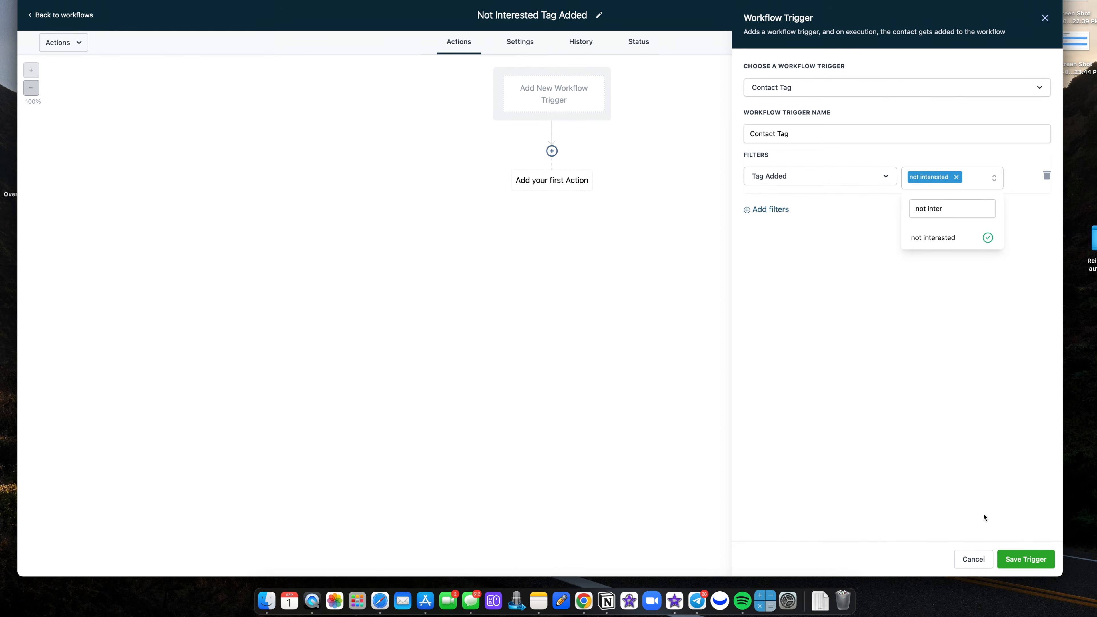
click(1038, 564)
- Add a Remove Contact Tag action below the trigger and choose the replied tag for removal
click(553, 102)
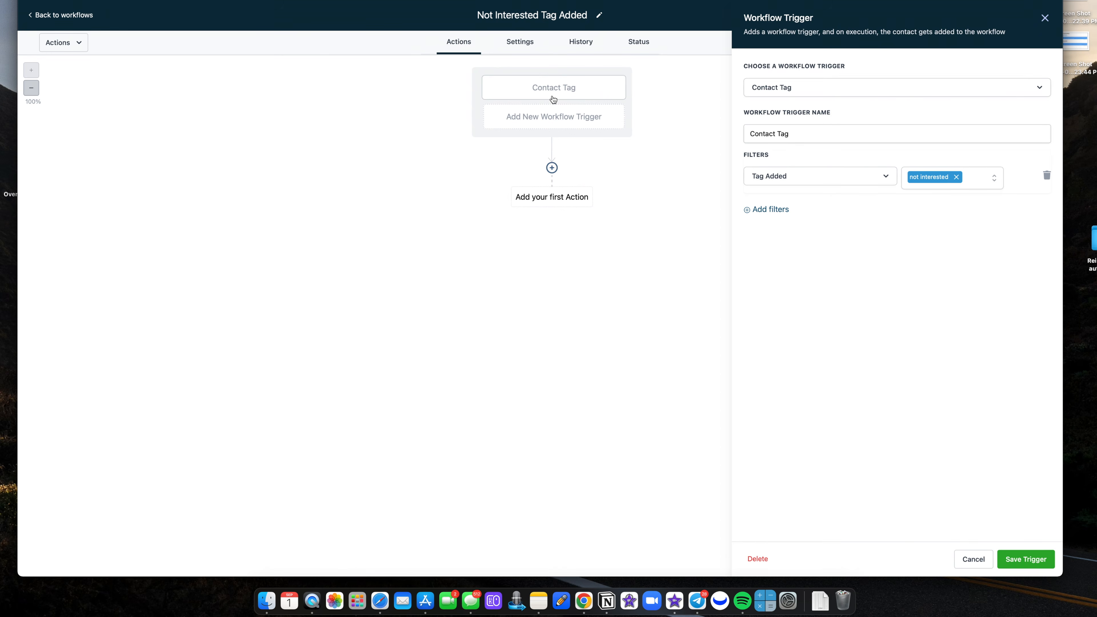
click(552, 167)
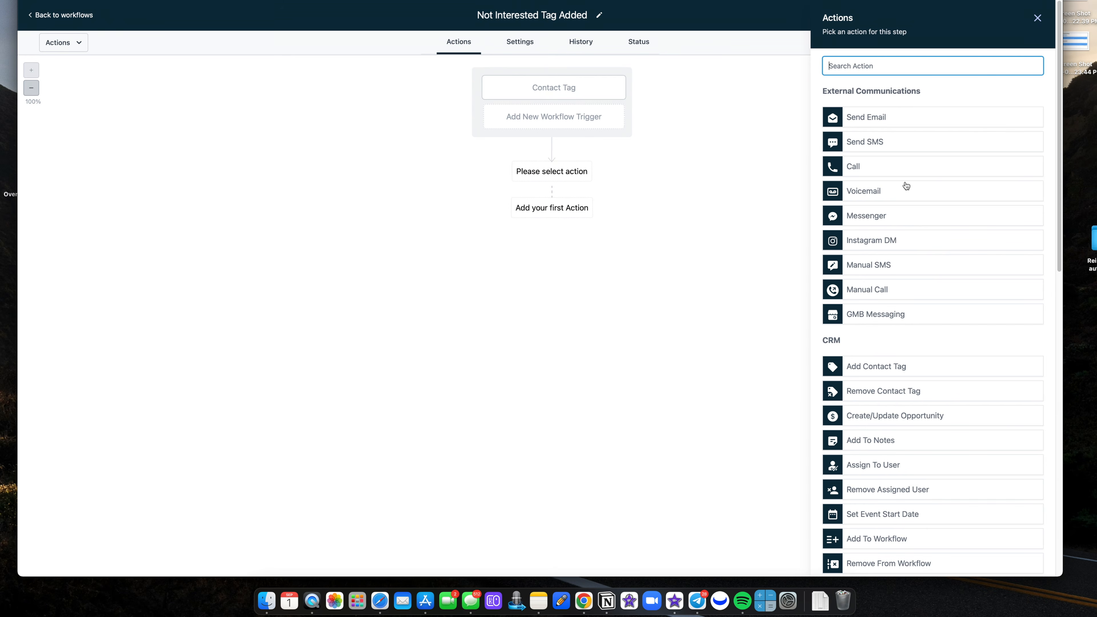
click(913, 391)
click(882, 123)
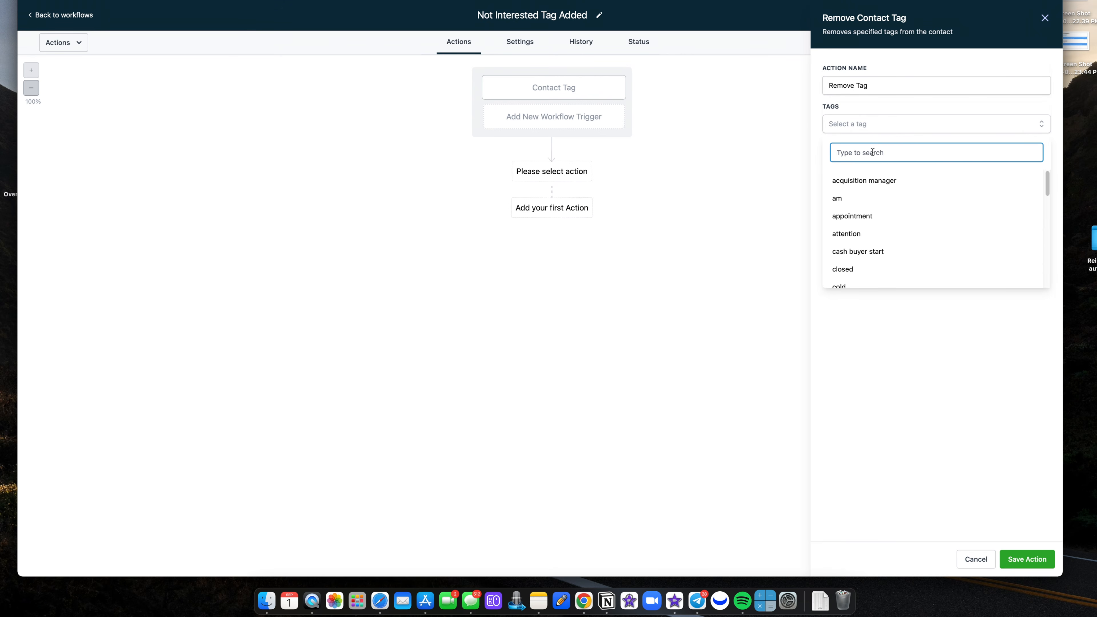
text(repl)
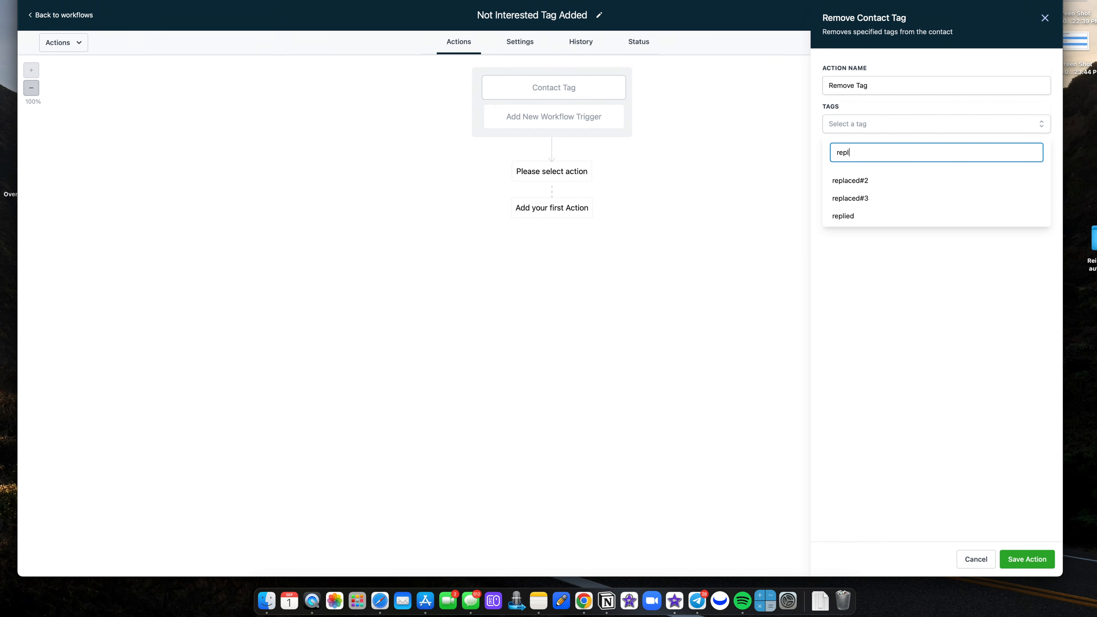
text(ied)
click(861, 186)
click(881, 130)
click(881, 130)
click(959, 123)
click(960, 128)
click(866, 156)
click(811, 155)
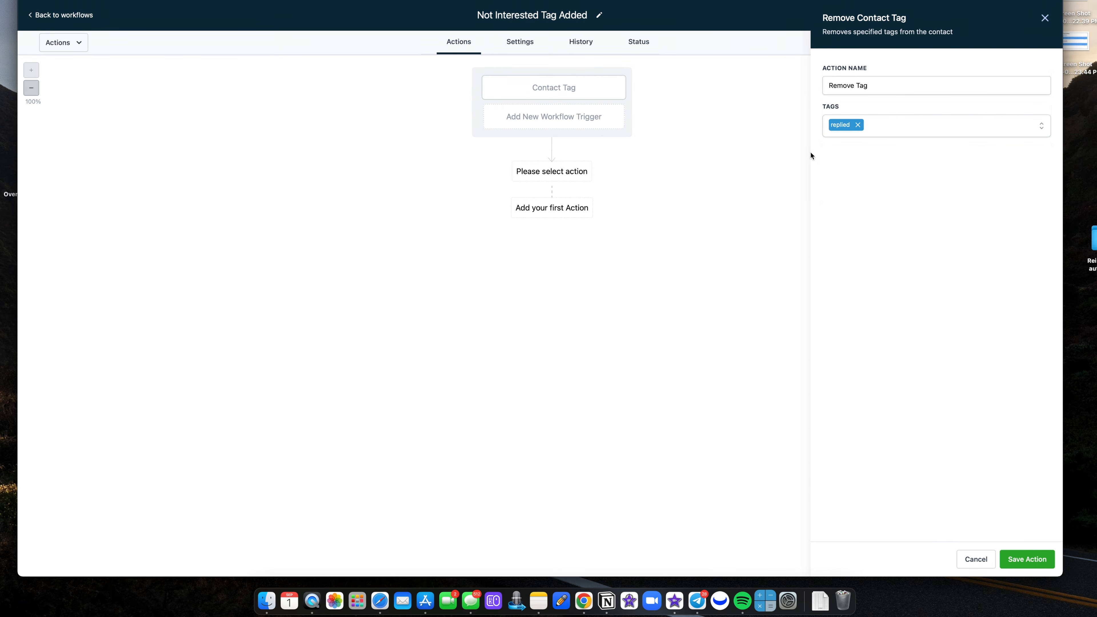
- Add the lead and dnc tags to the Remove Contact Tag action
click(883, 133)
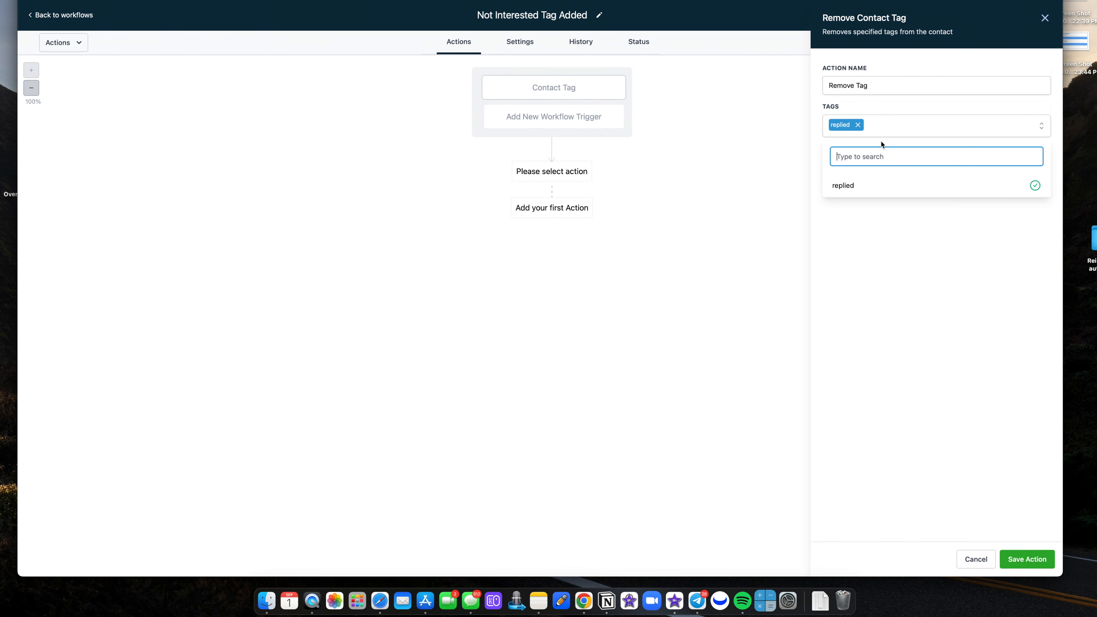
text(lead)
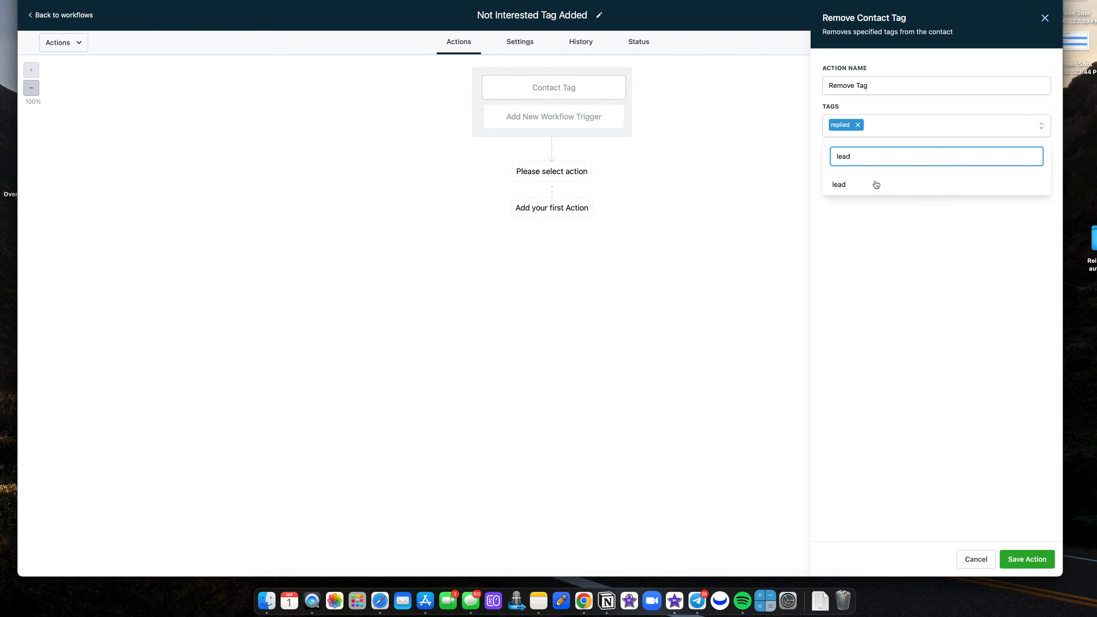
click(870, 184)
click(913, 122)
click(914, 126)
drag(878, 156, 831, 156)
key(BackSpace)
text(dnc)
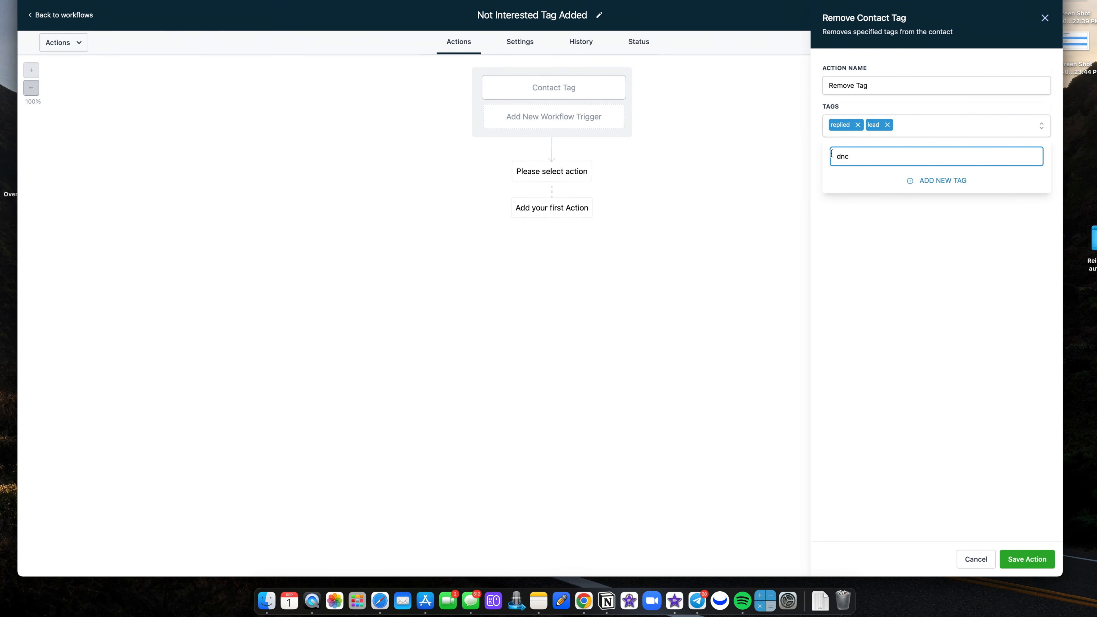
click(844, 185)
- Include the not now tag in the Remove Contact Tag action and save the action
click(955, 128)
click(956, 128)
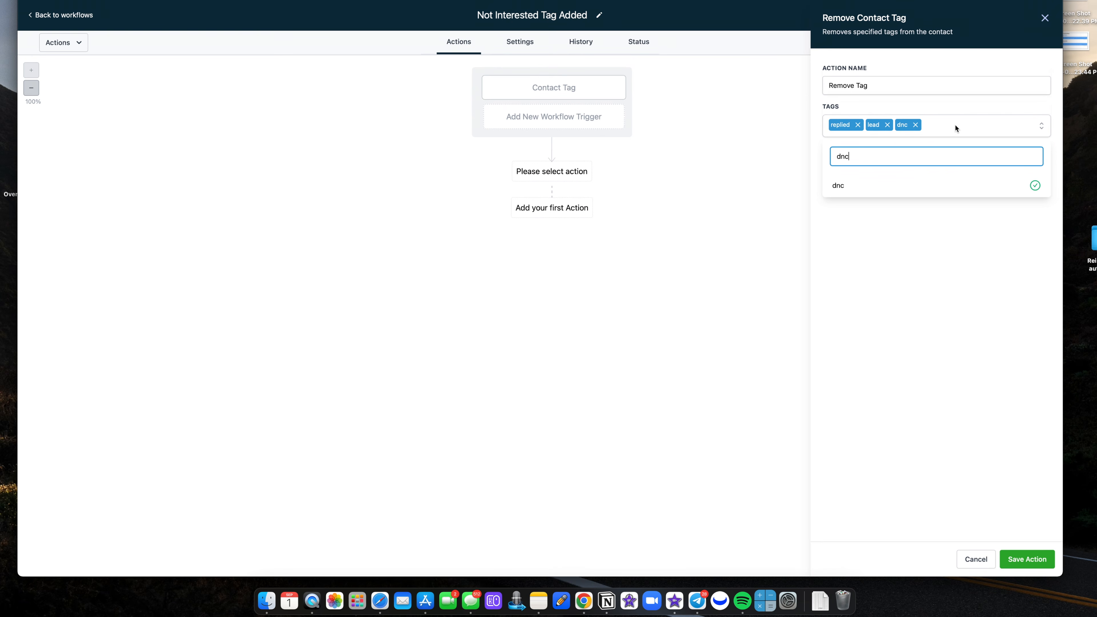
key(BackSpace)
key(BackSpace)
key(BackSpace)
text(not no)
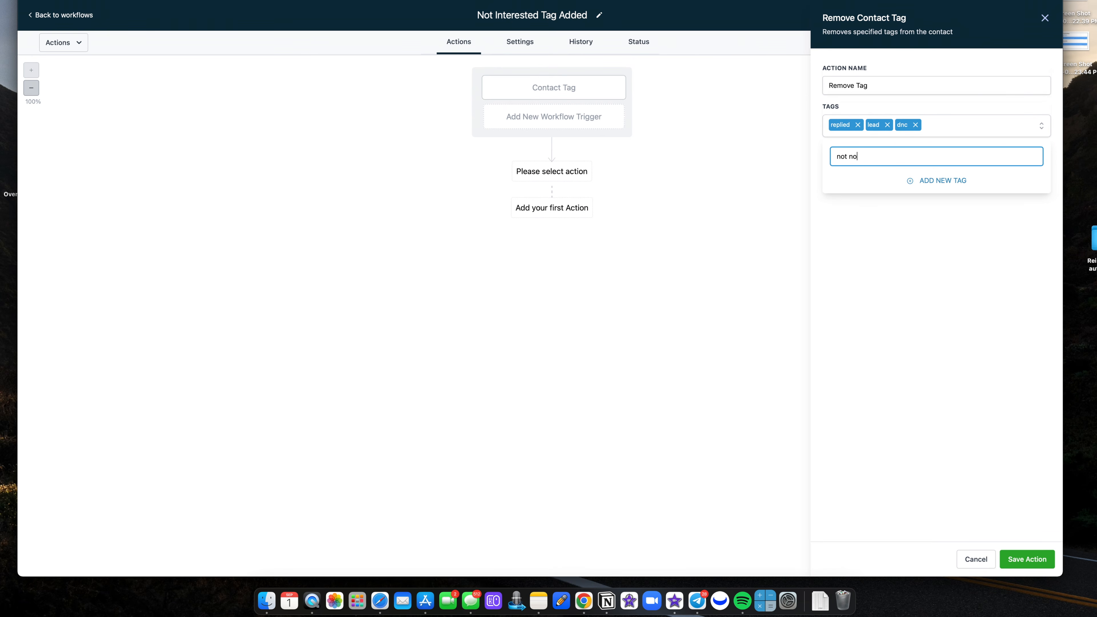
text(w)
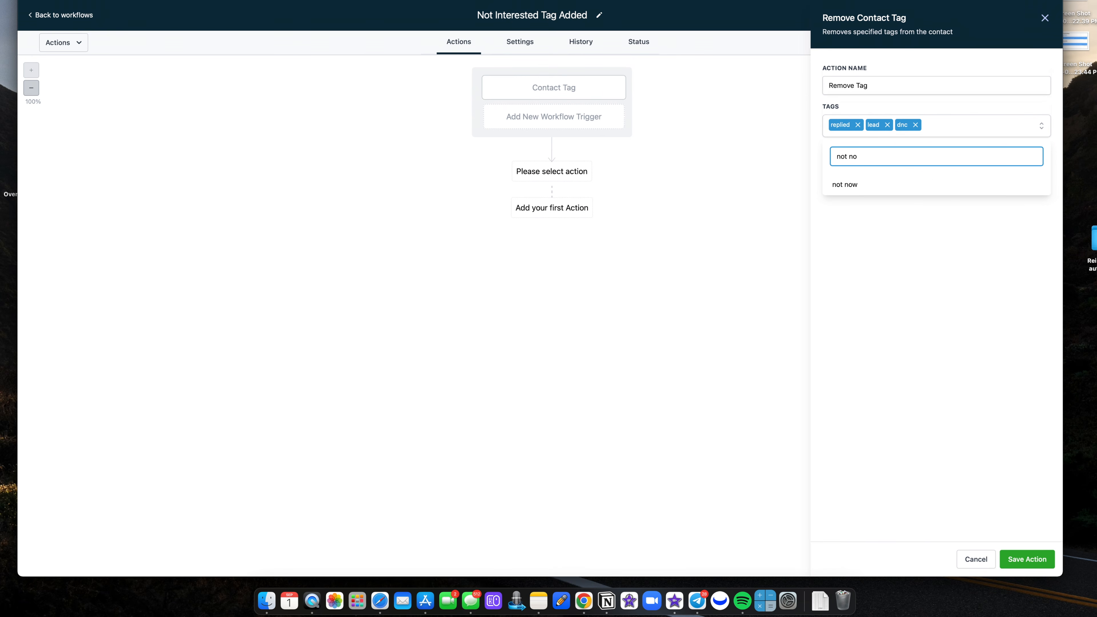
click(933, 186)
double_click(978, 130)
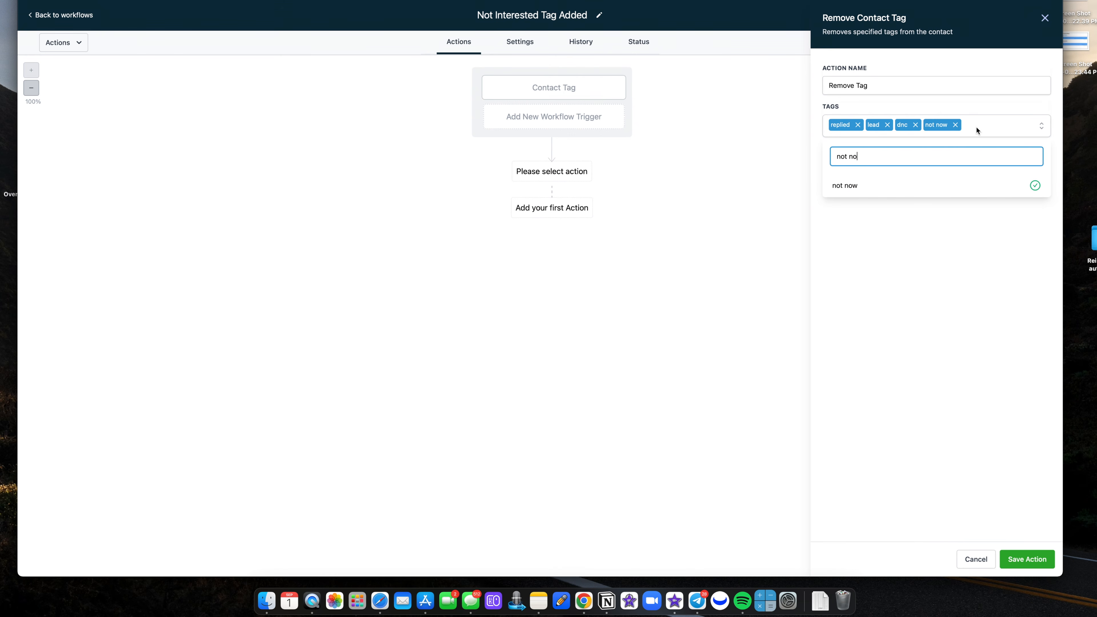
drag(866, 163, 836, 155)
key(BackSpace)
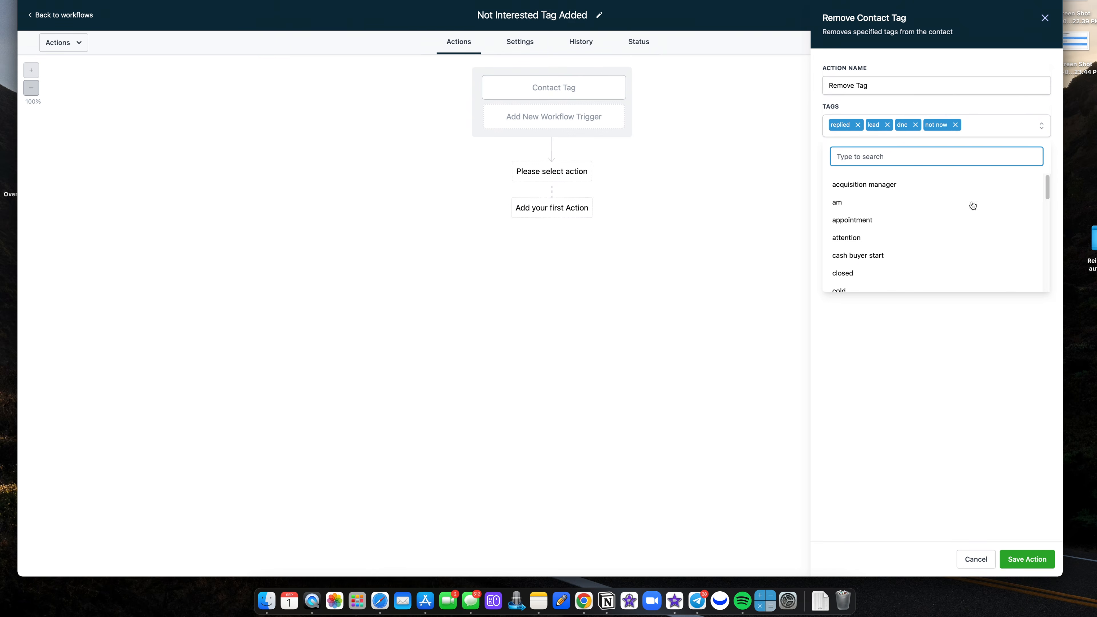
click(891, 383)
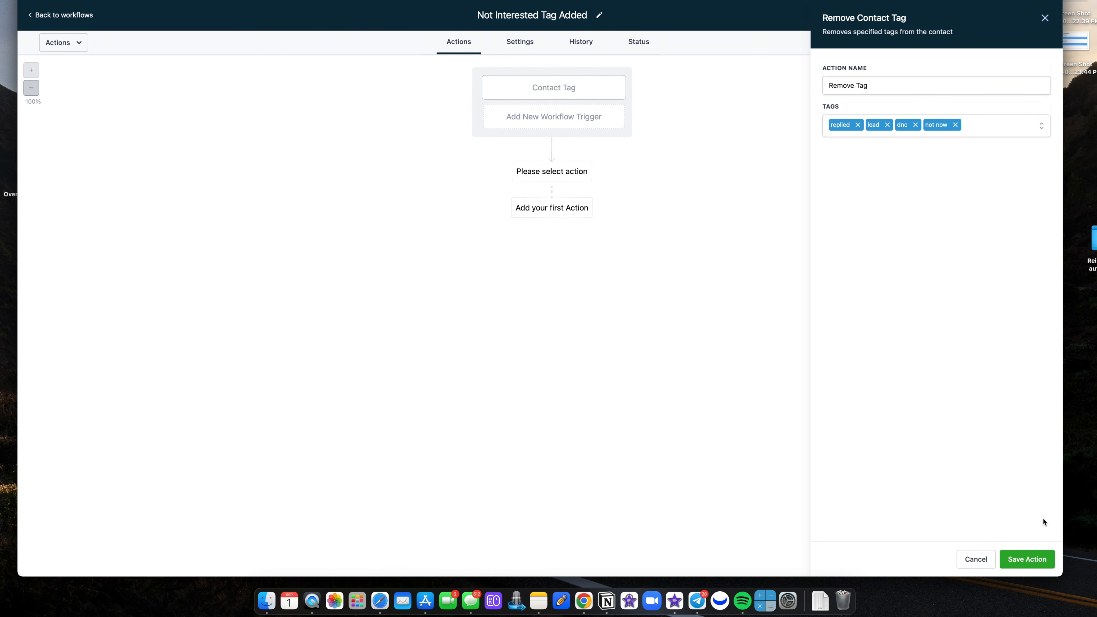
click(1024, 557)
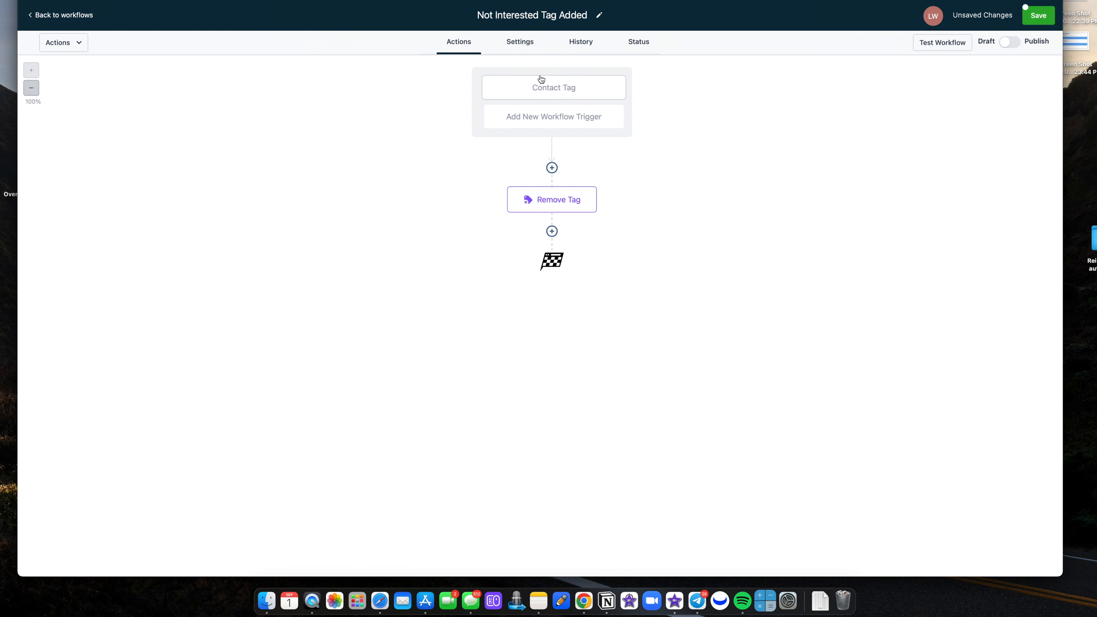
- Add a Create/Update Opportunity action after Remove Tag, using VA Pipeline and the Not interested stage
click(543, 89)
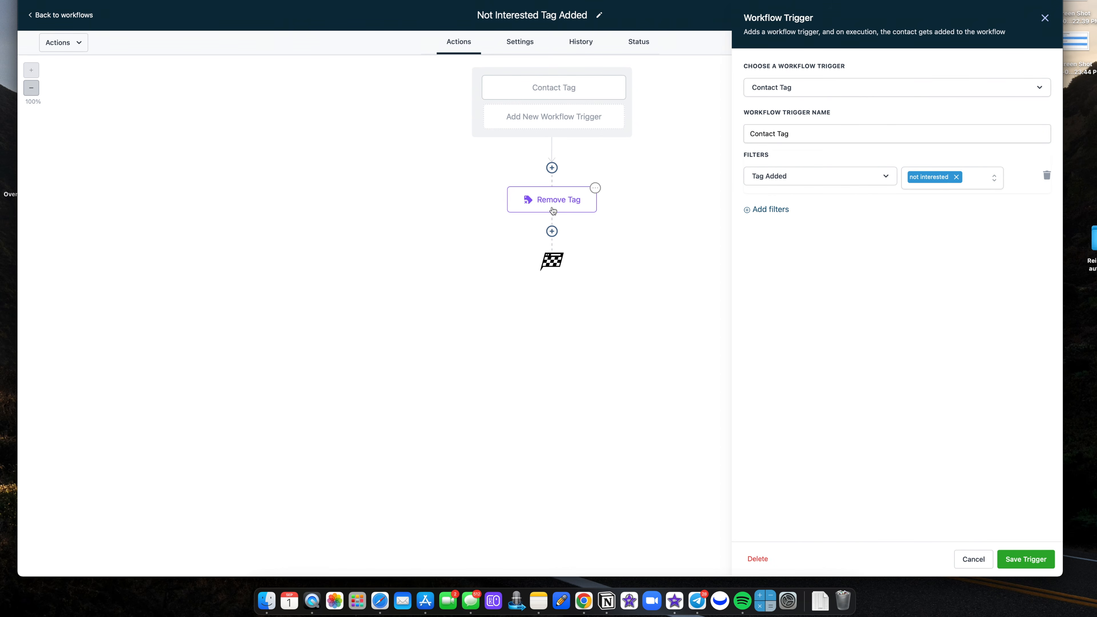
click(590, 190)
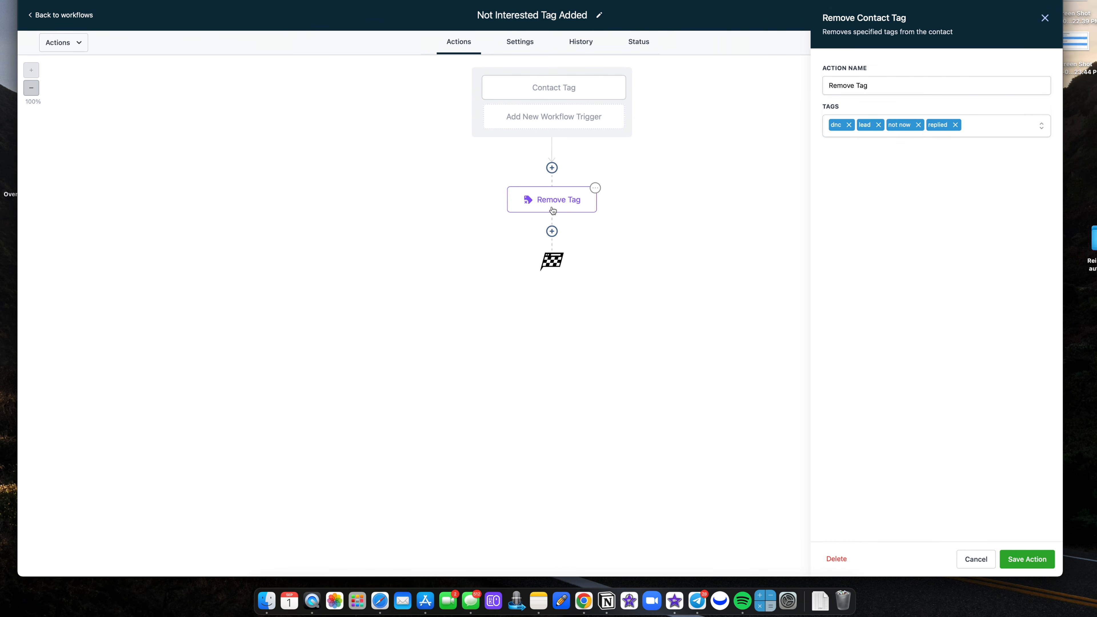
click(553, 232)
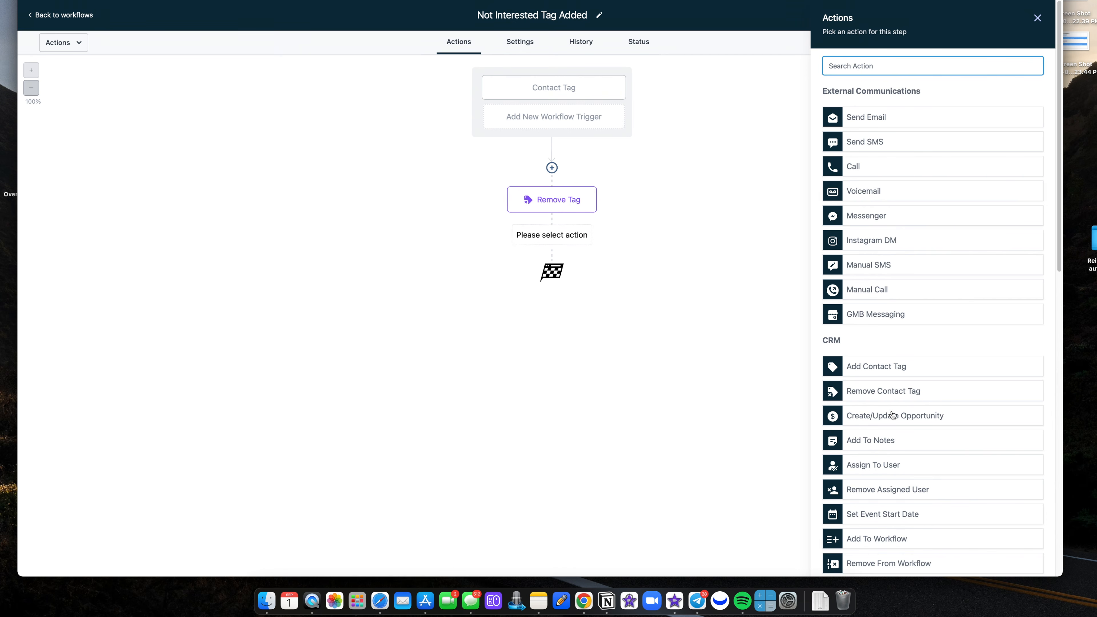
click(883, 421)
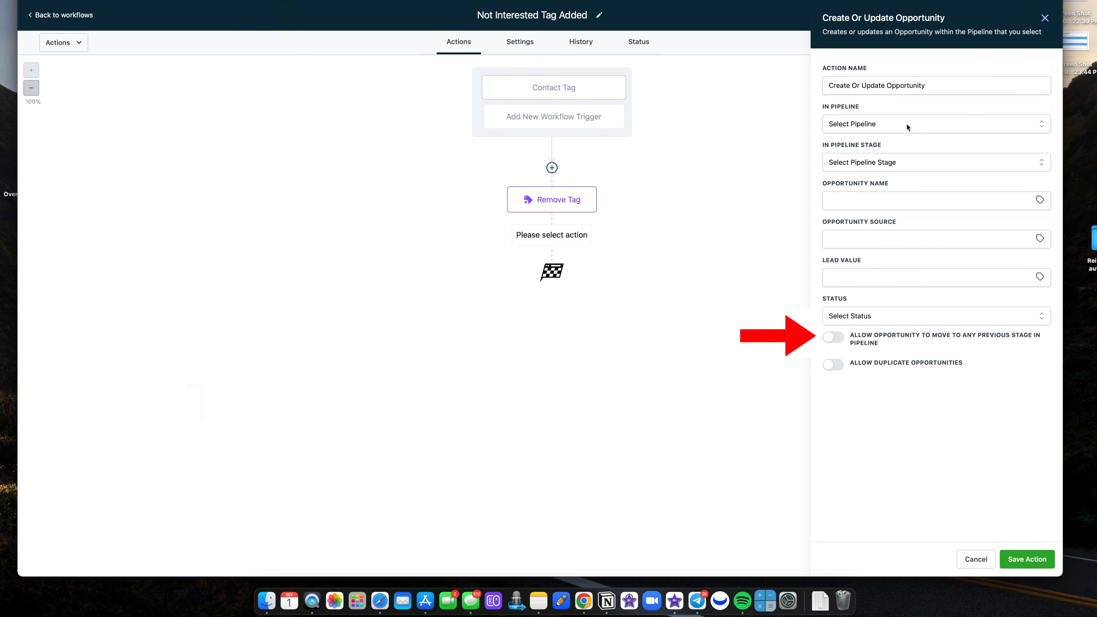
click(907, 125)
click(881, 187)
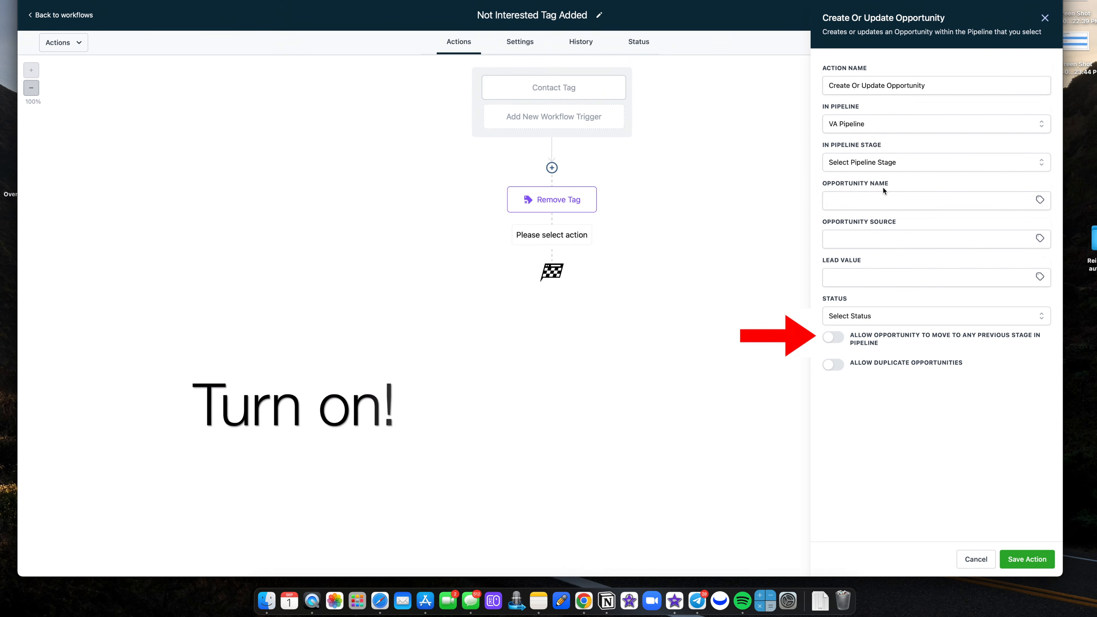
click(886, 169)
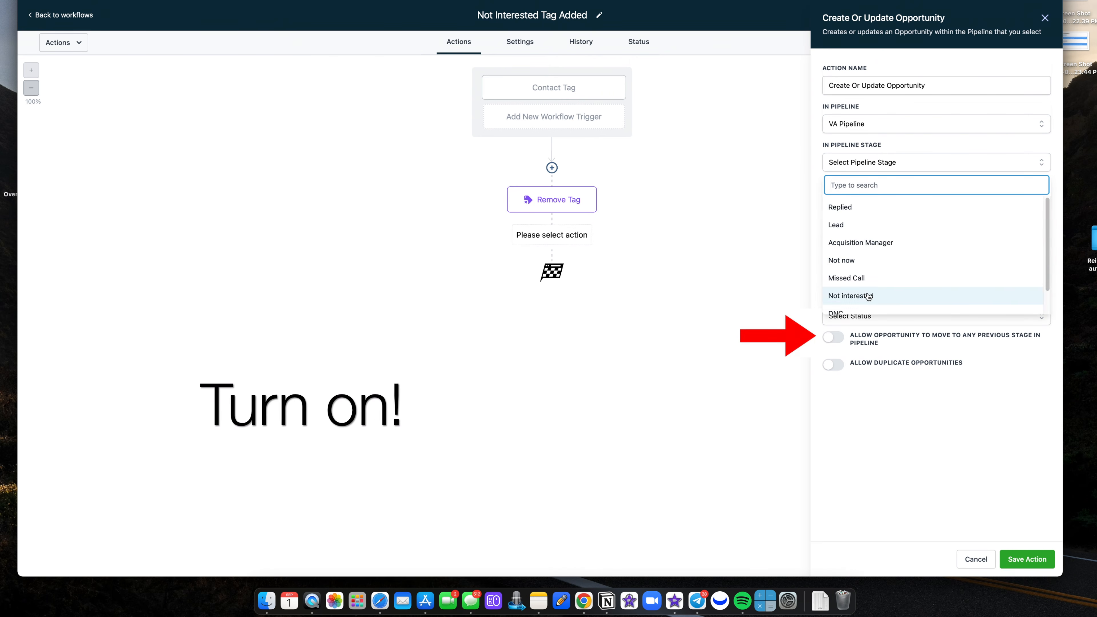
click(916, 295)
- Set the opportunity name to the {{contact.name}} custom value and save the opportunity action
click(1040, 238)
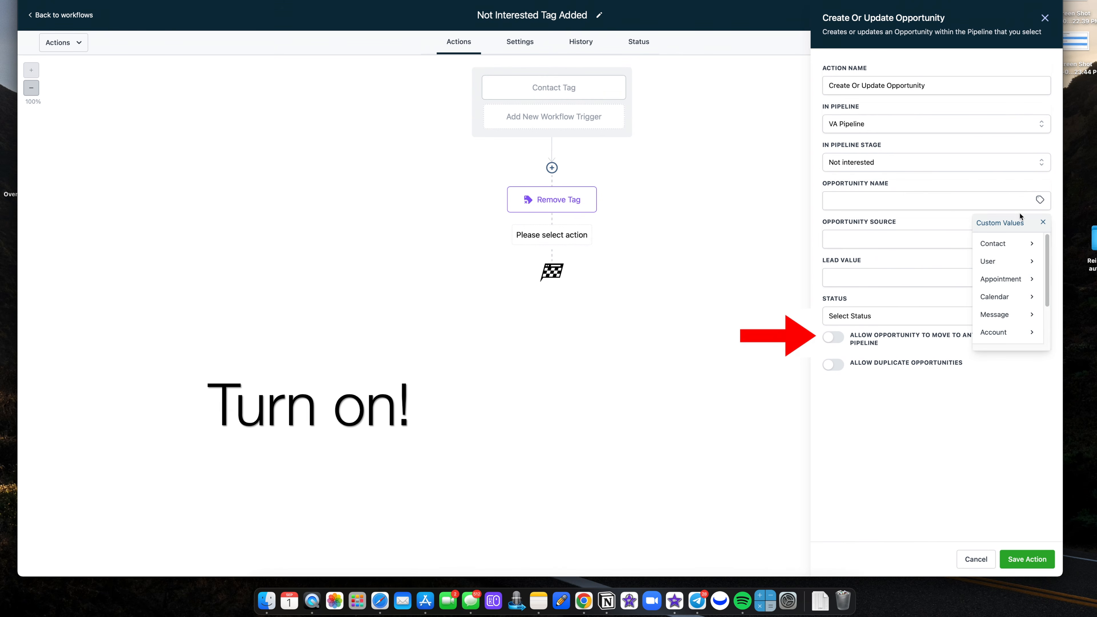
click(1007, 246)
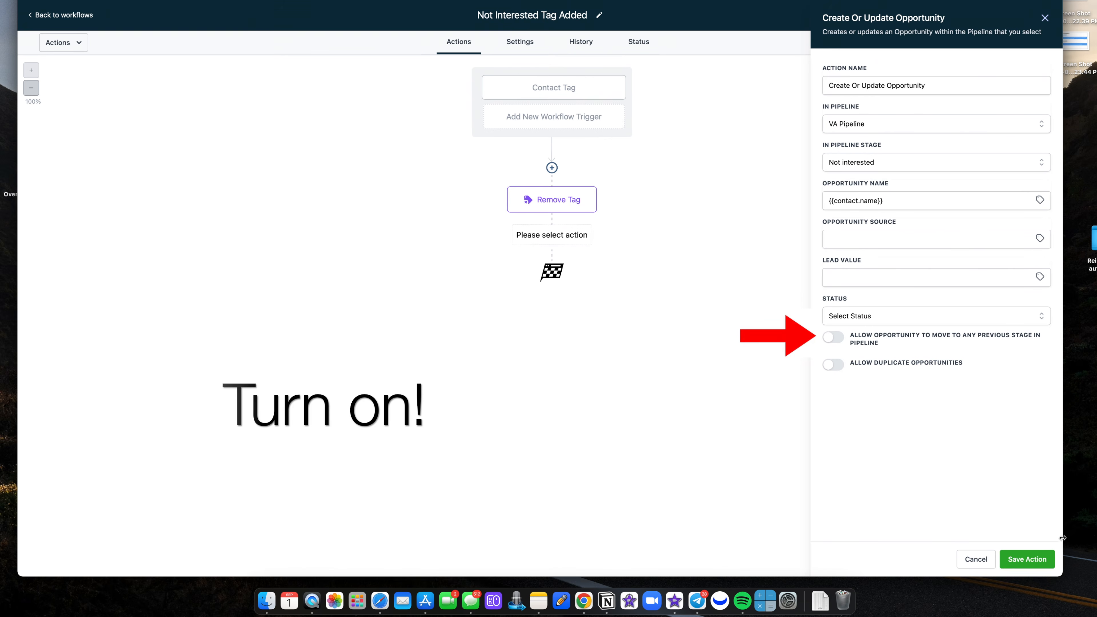
click(1036, 559)
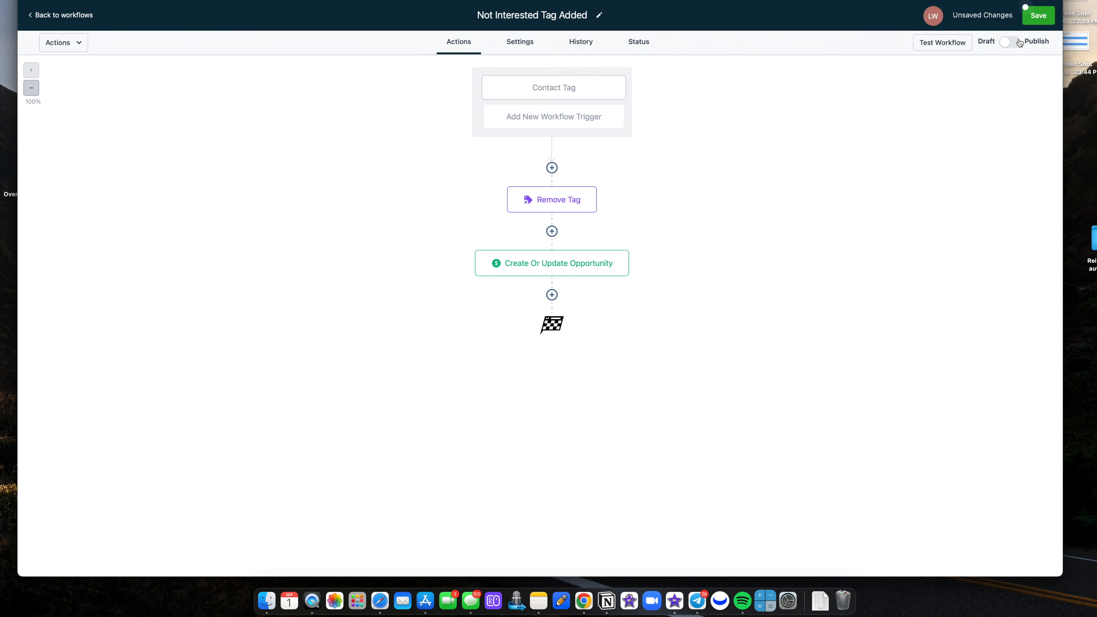
- Add an SMS action reading "Do you happen to have any other properties or know anyone who might be looking to sell?" and save it
click(552, 295)
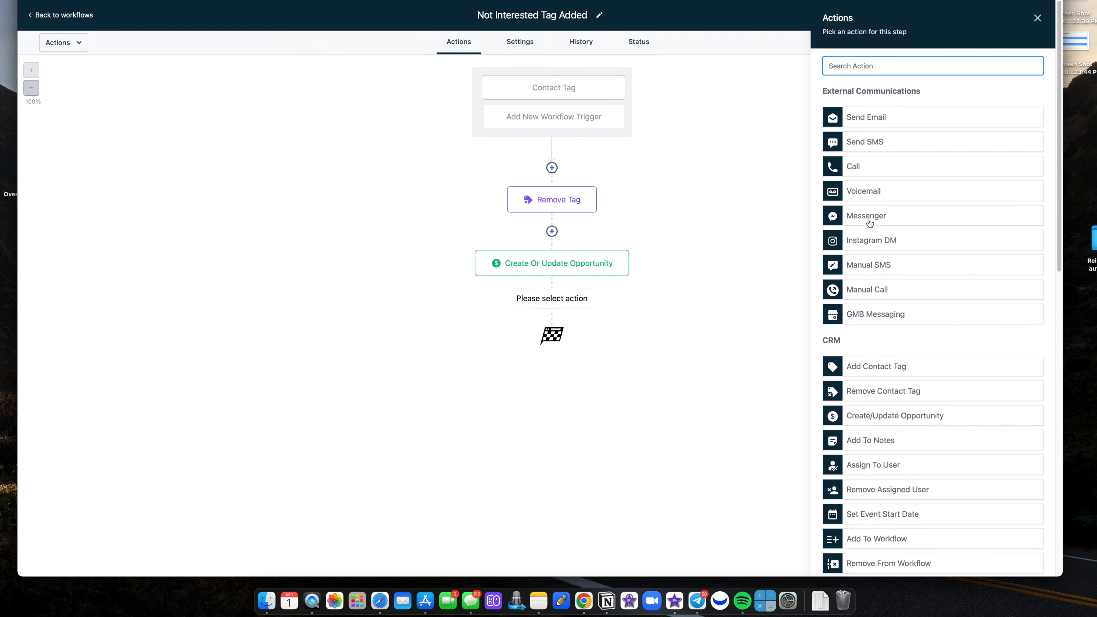
click(877, 145)
key(Caps_Lock)
text(D)
key(Caps_Lock)
text(o you happen to hv)
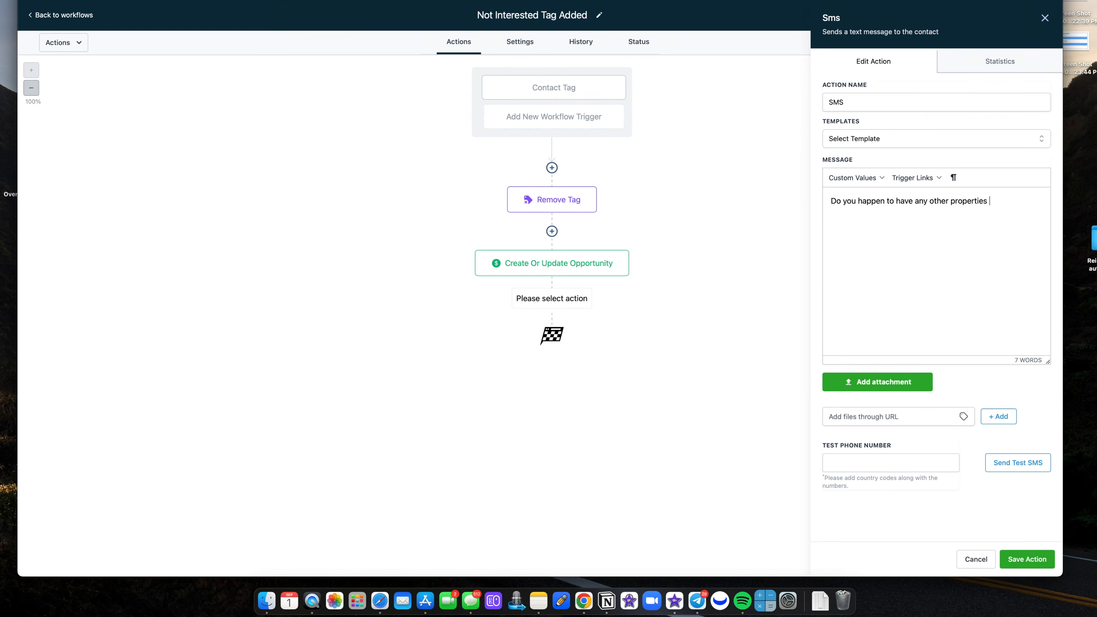
text(ow )
text(any)
key(BackSpace)
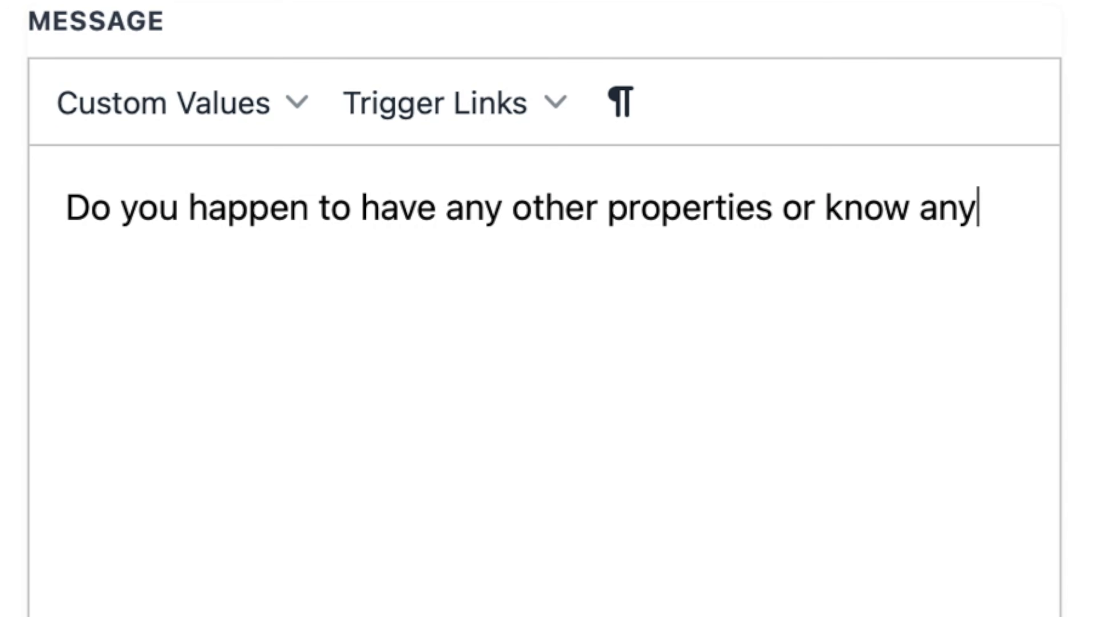
text(one who might)
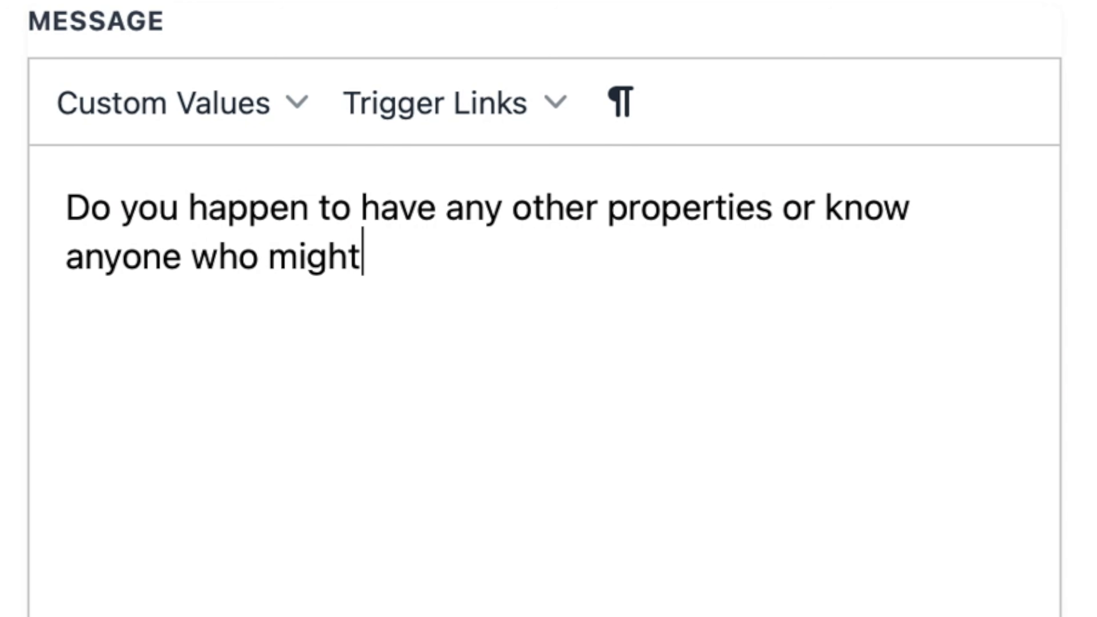
text( be looking to sell)
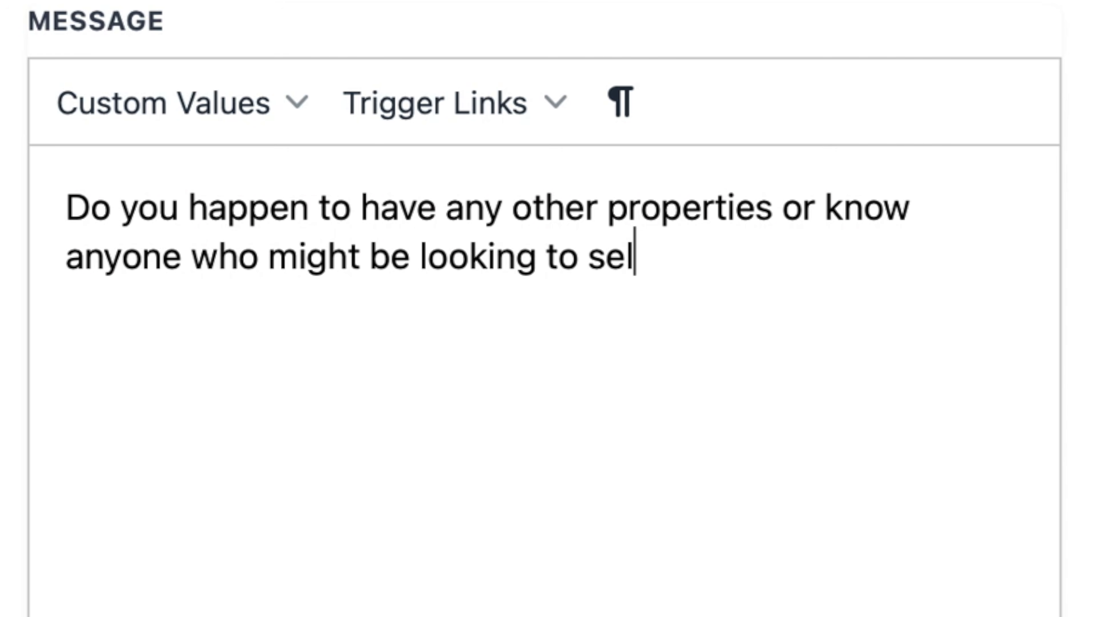
text(?)
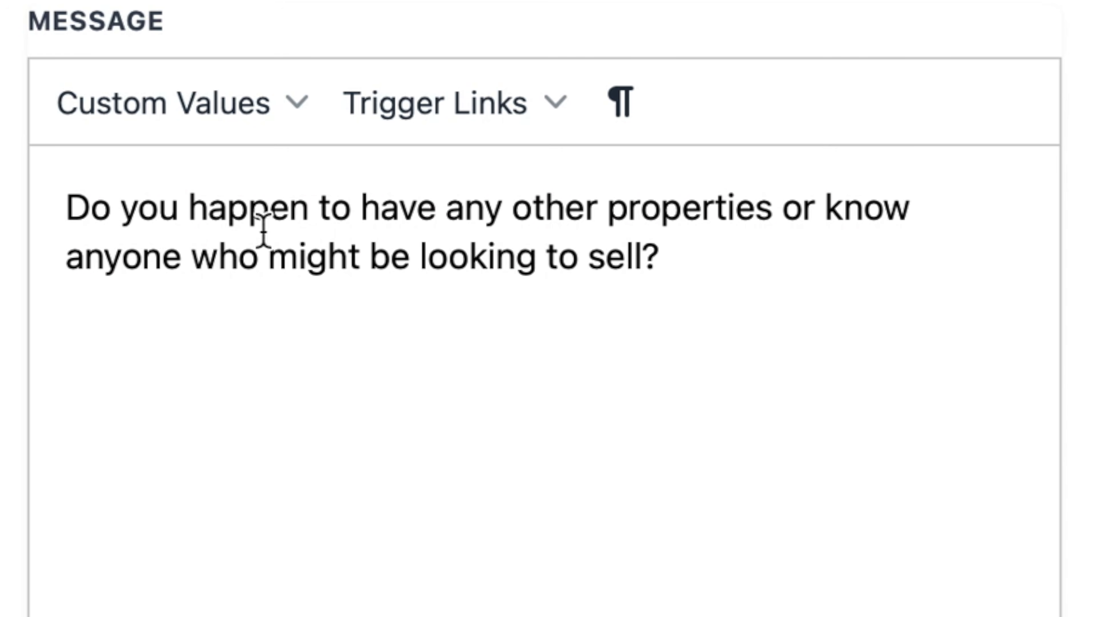
click(1026, 561)
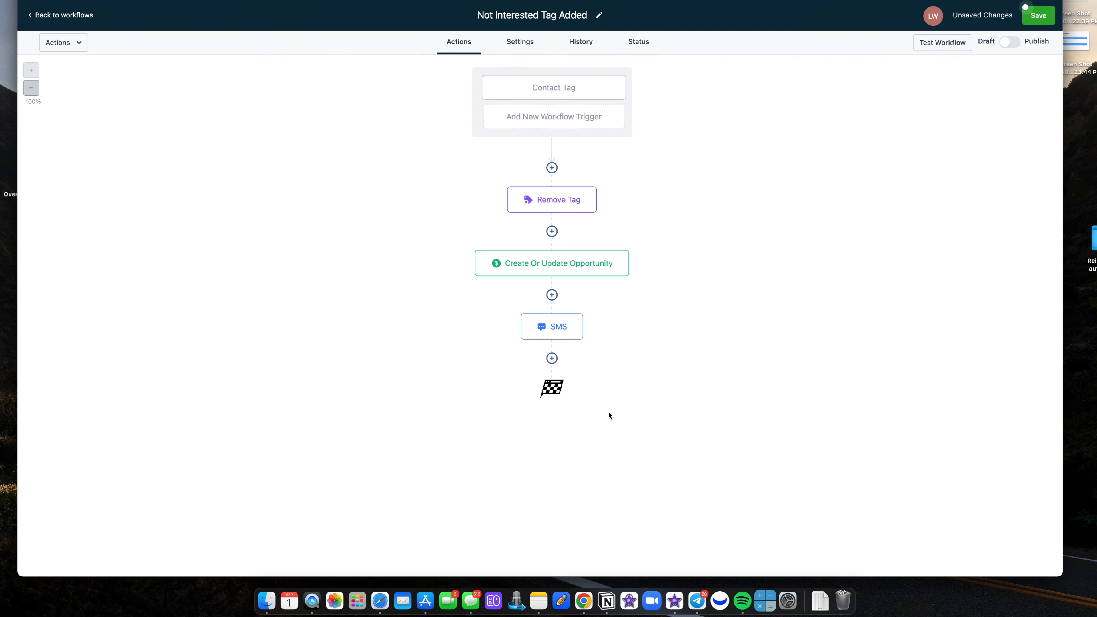
- Delete the SMS action from the end of the workflow
click(581, 315)
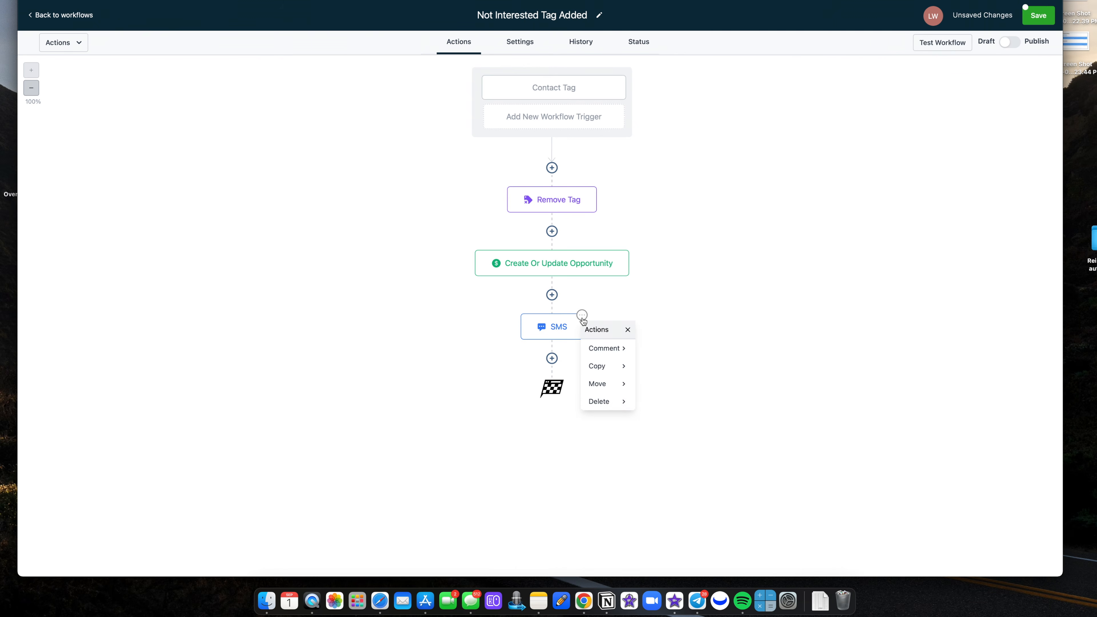
mouse_move(612, 398)
click(672, 348)
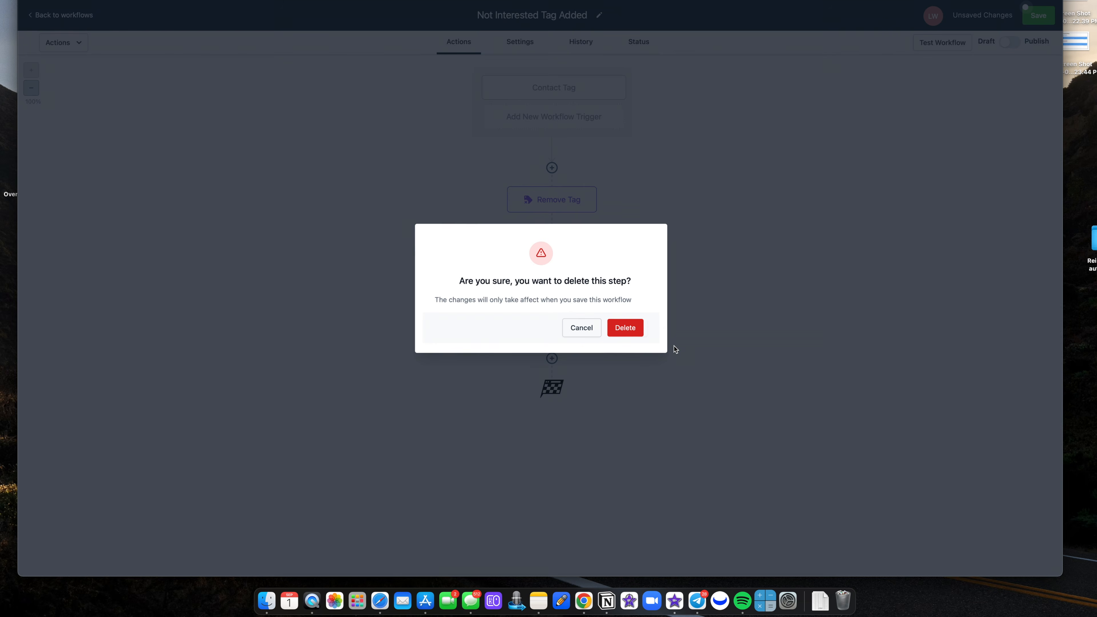
click(643, 332)
- Save the Not Interested Tag Added workflow
mouse_move(597, 270)
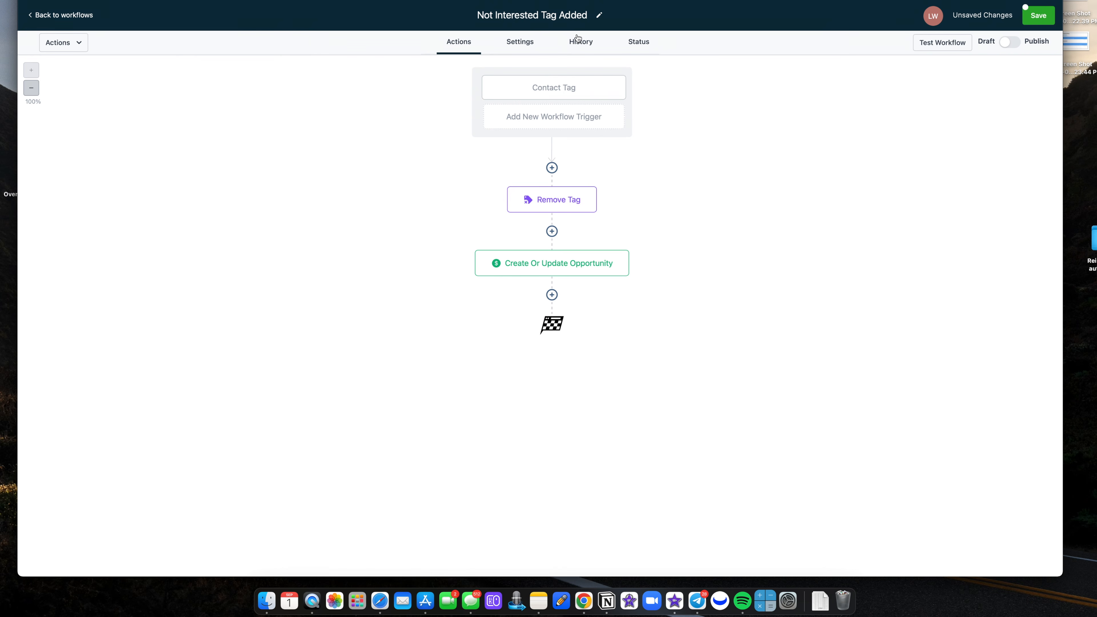
click(1039, 15)
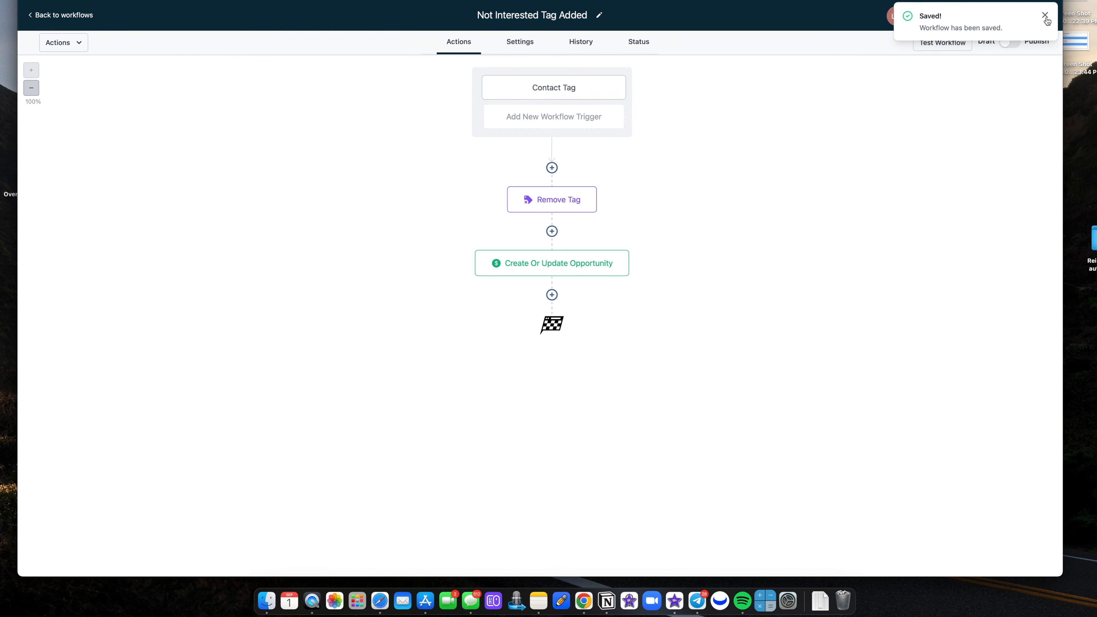
- Publish the Not Interested Tag Added workflow, save it and return to the workflow list
click(1045, 16)
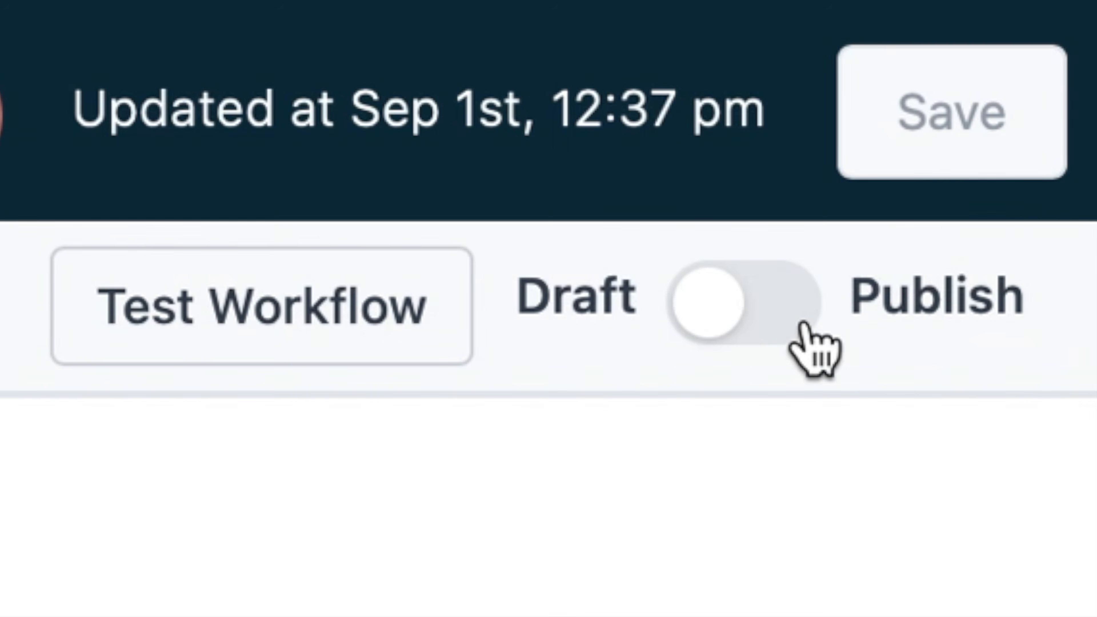
click(803, 325)
click(962, 177)
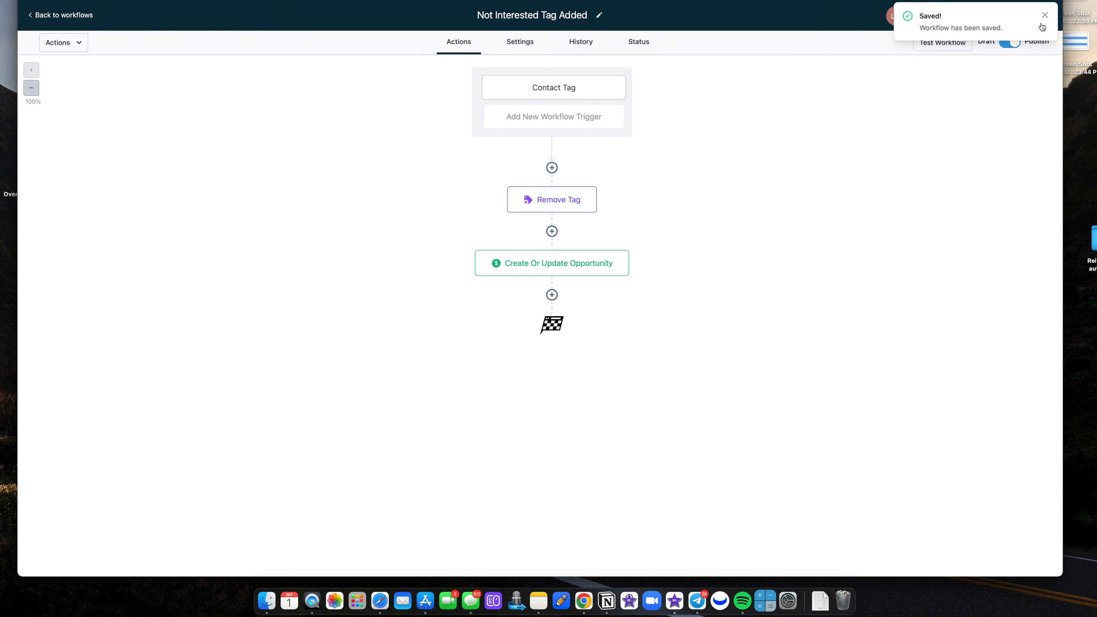
click(1045, 16)
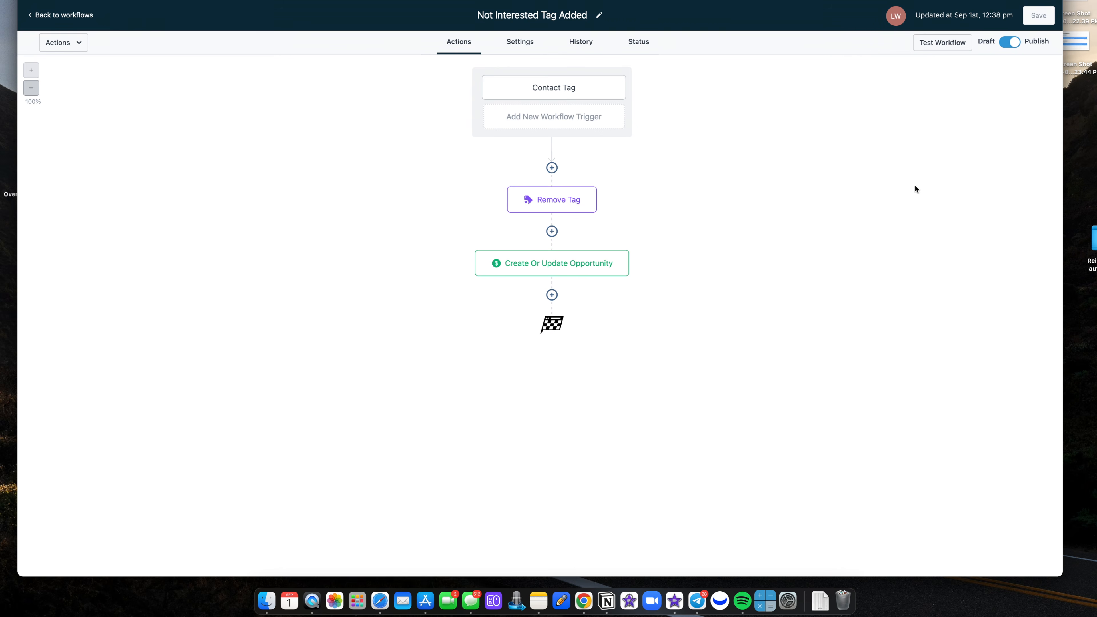
click(56, 15)
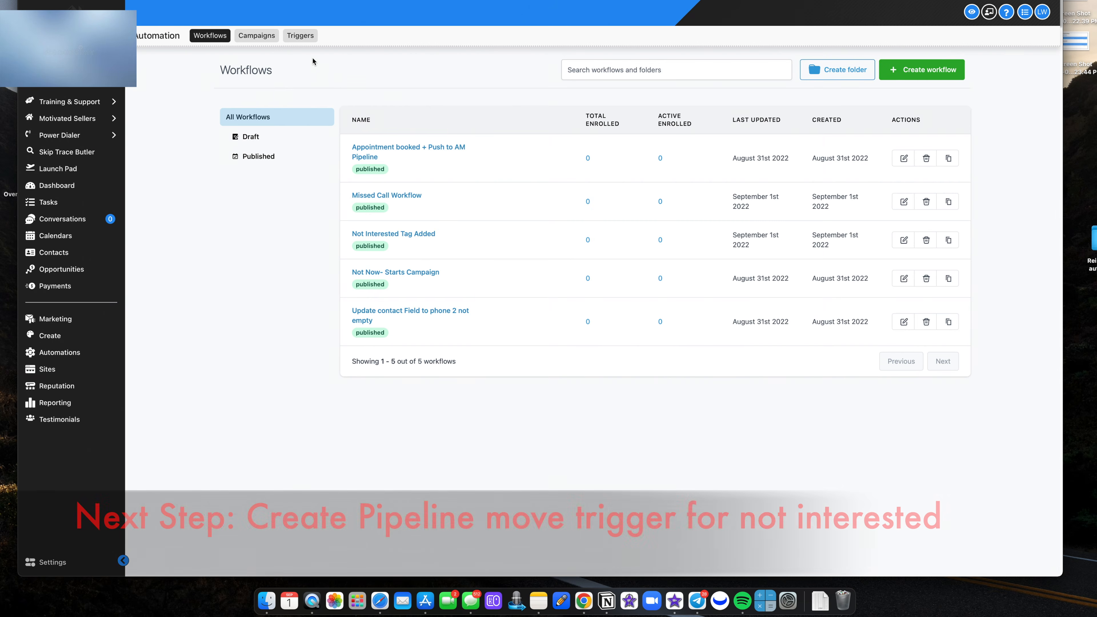
- Create a trigger named "not interested Pipeline Move" in the PIPELINE MOVES folder
click(301, 37)
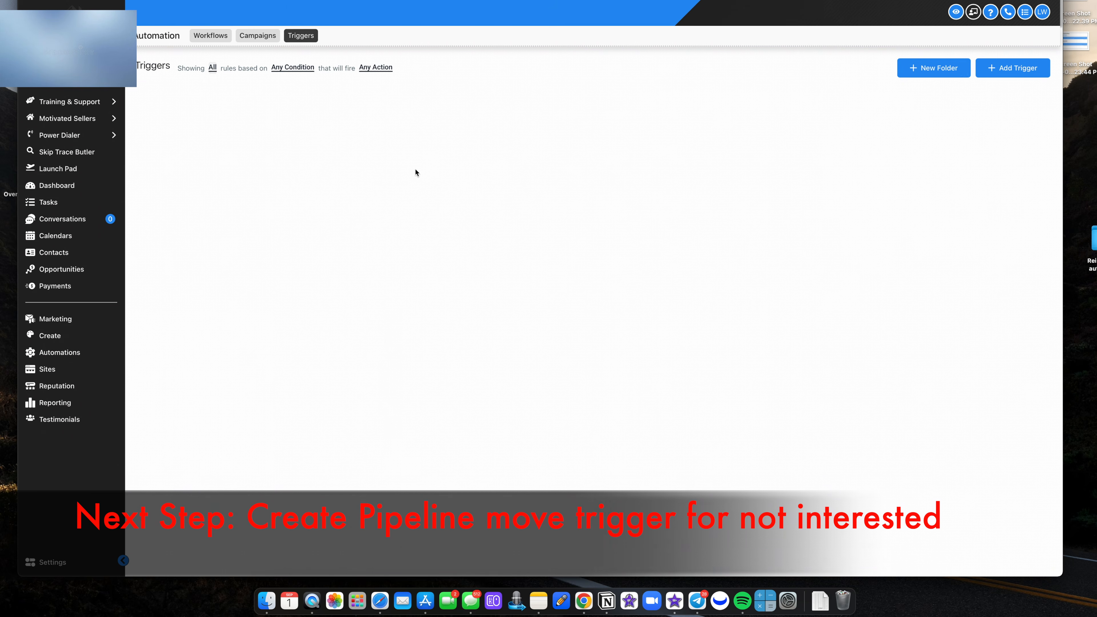
click(192, 185)
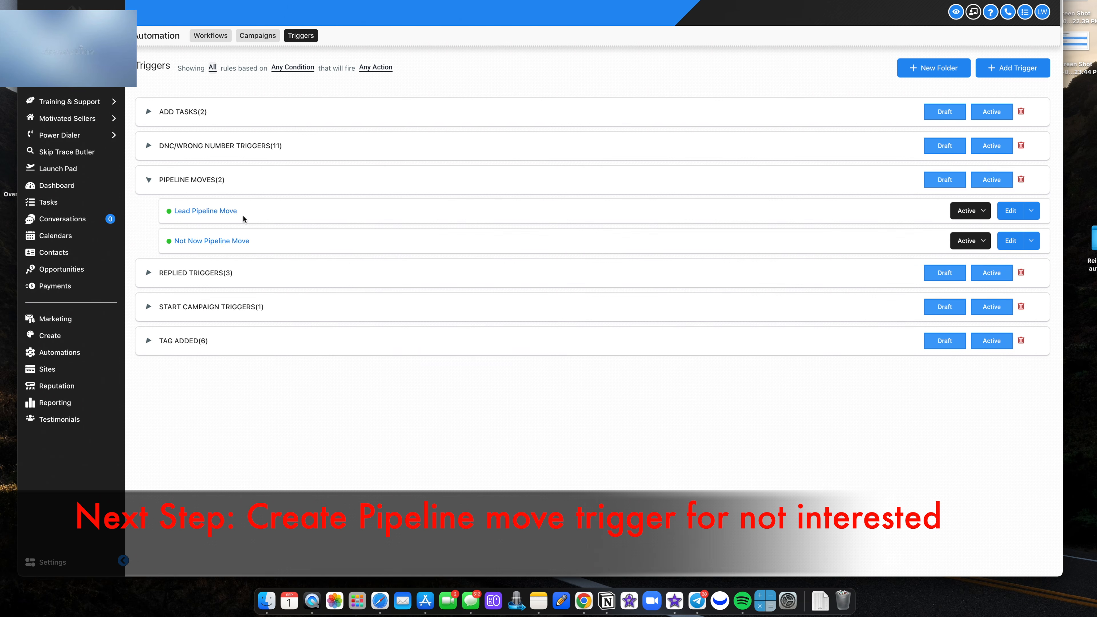
click(1001, 72)
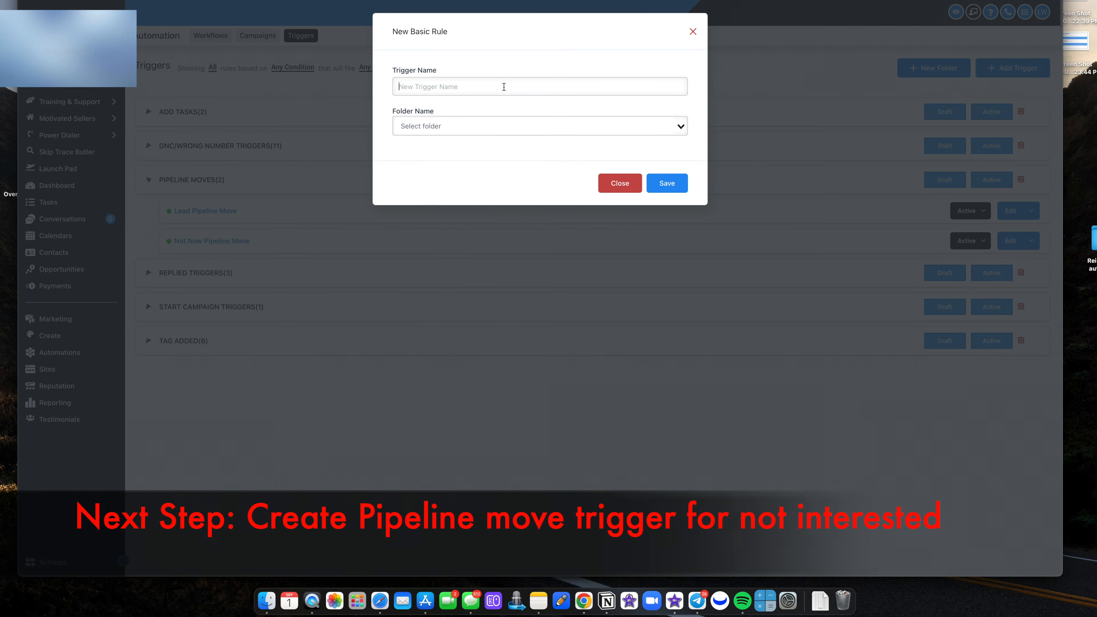
text(not interested P)
key(Caps_Lock)
text(ipeline Move)
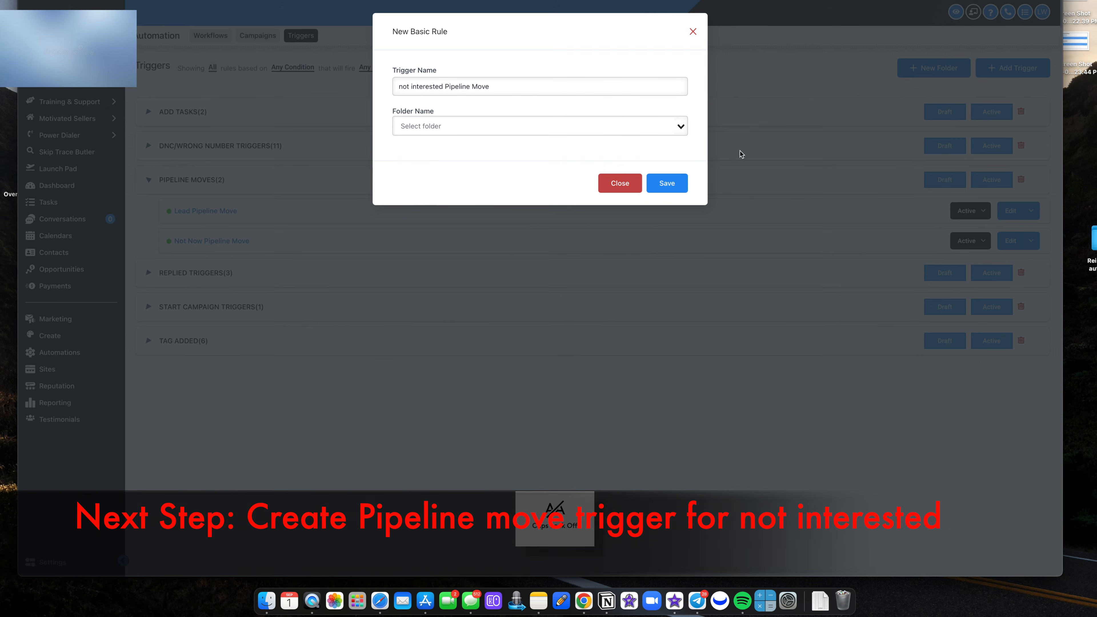
click(635, 126)
click(545, 177)
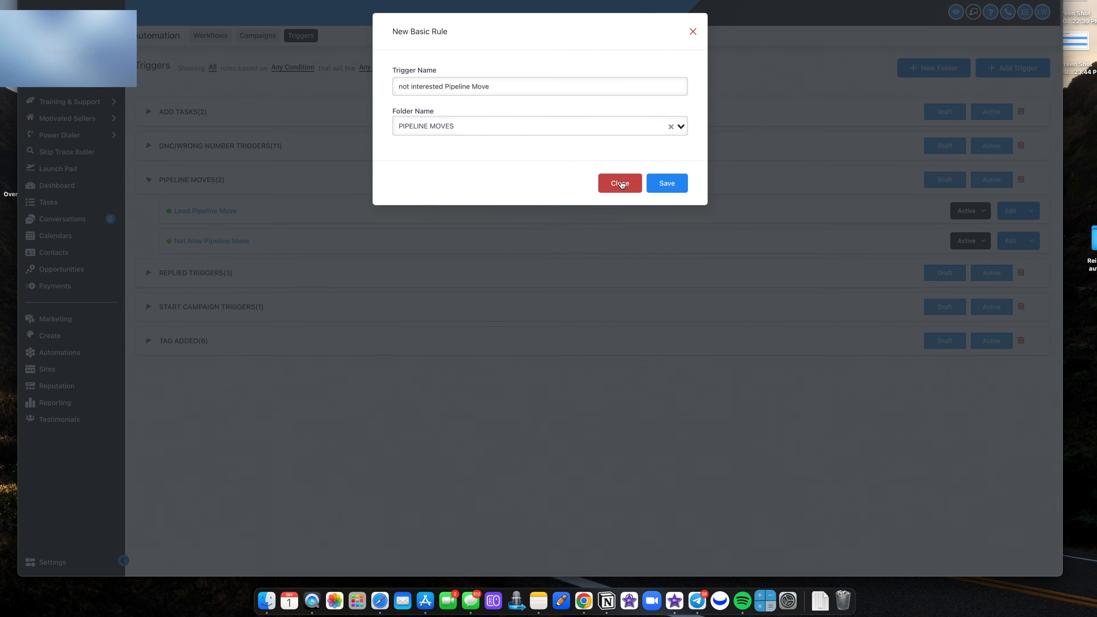
click(660, 186)
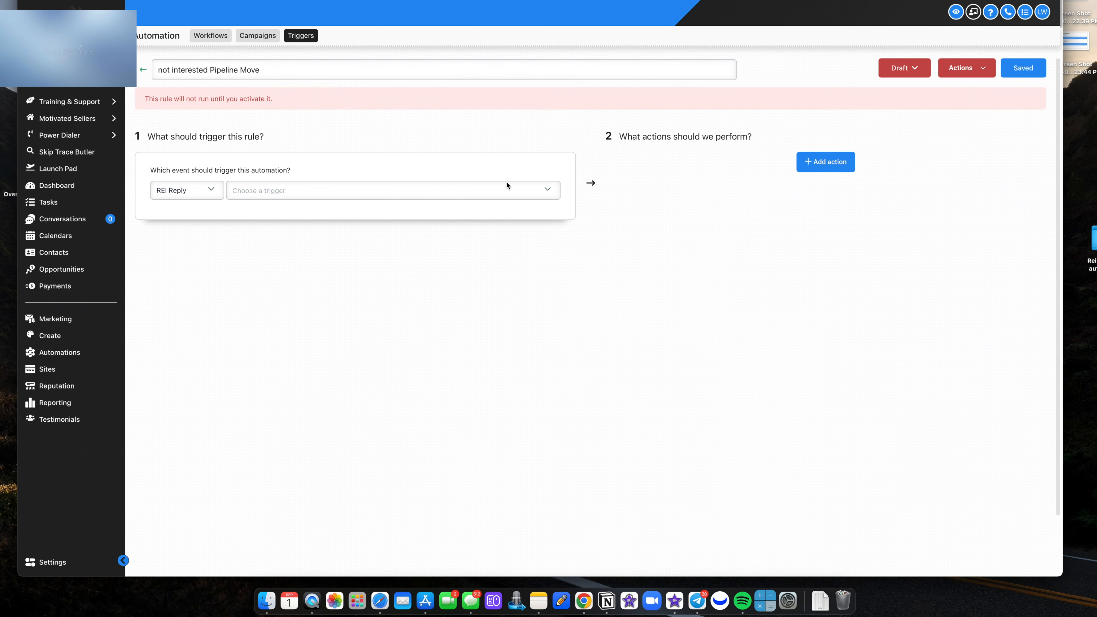
- Set the trigger's starting event to Pipeline Stage Changed
click(547, 190)
scroll(441, 279, down, 3)
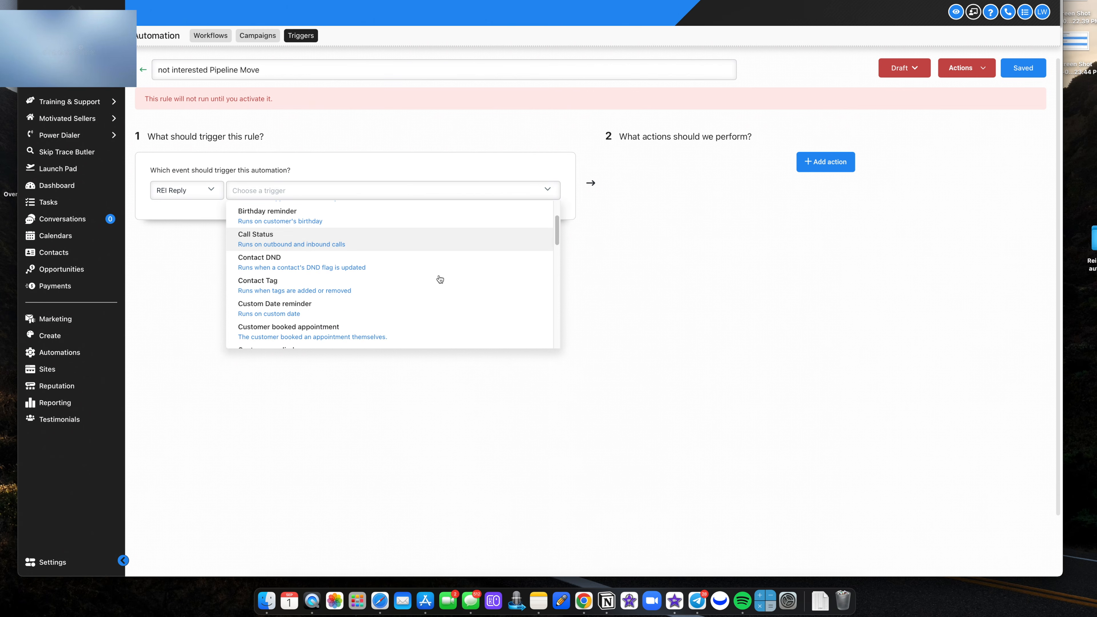
scroll(440, 279, down, 5)
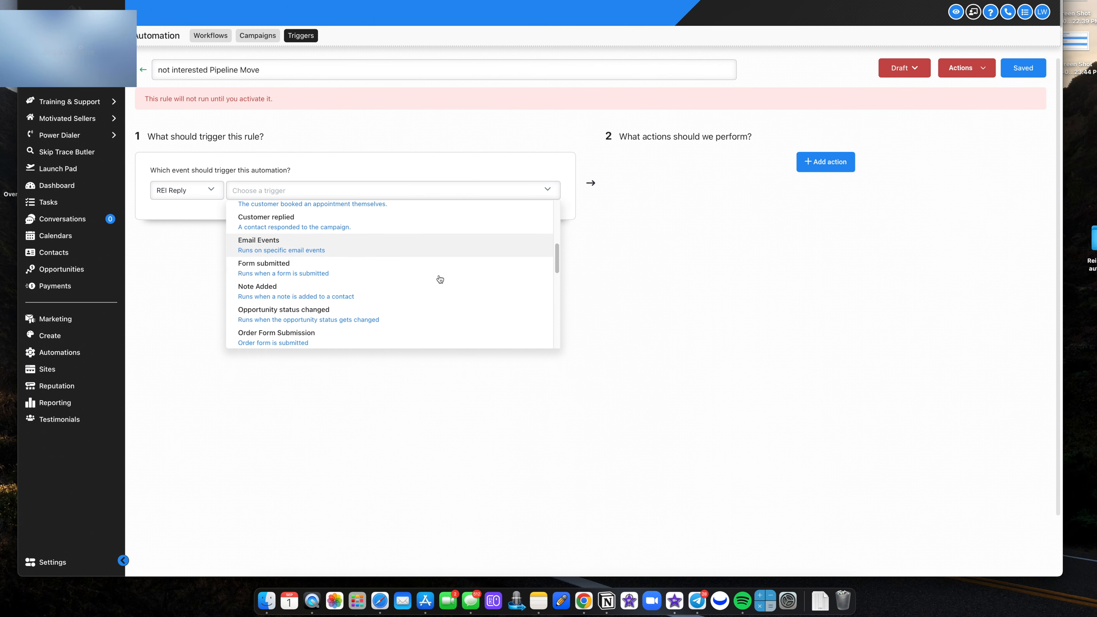
click(326, 324)
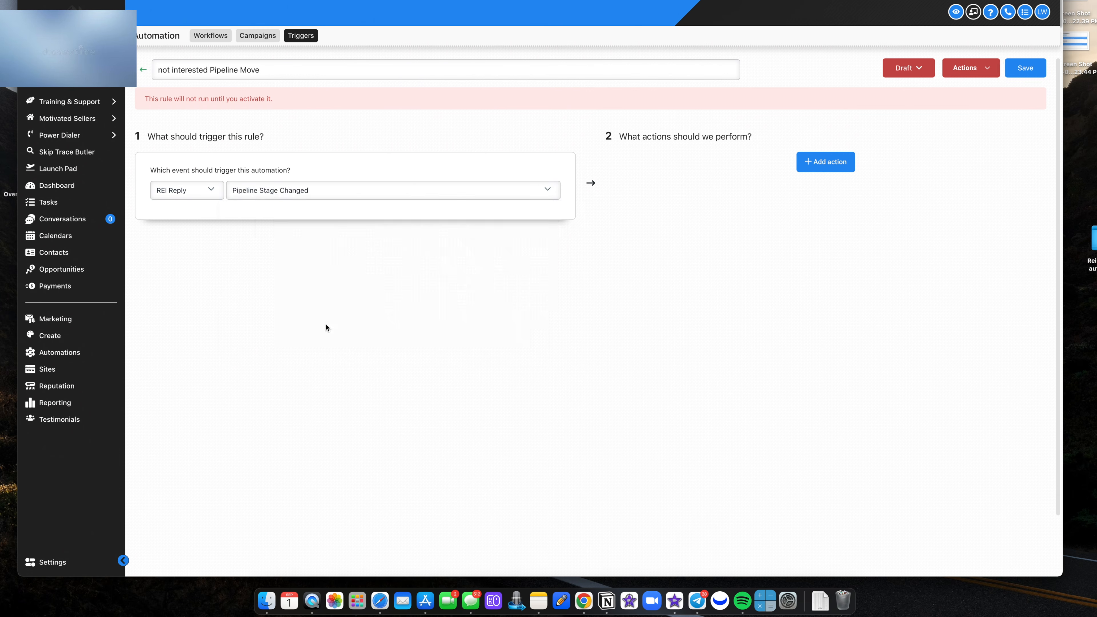
- Add two filters to the trigger: In pipeline set to VA Pipeline and Pipeline stage set to Not interested
click(166, 218)
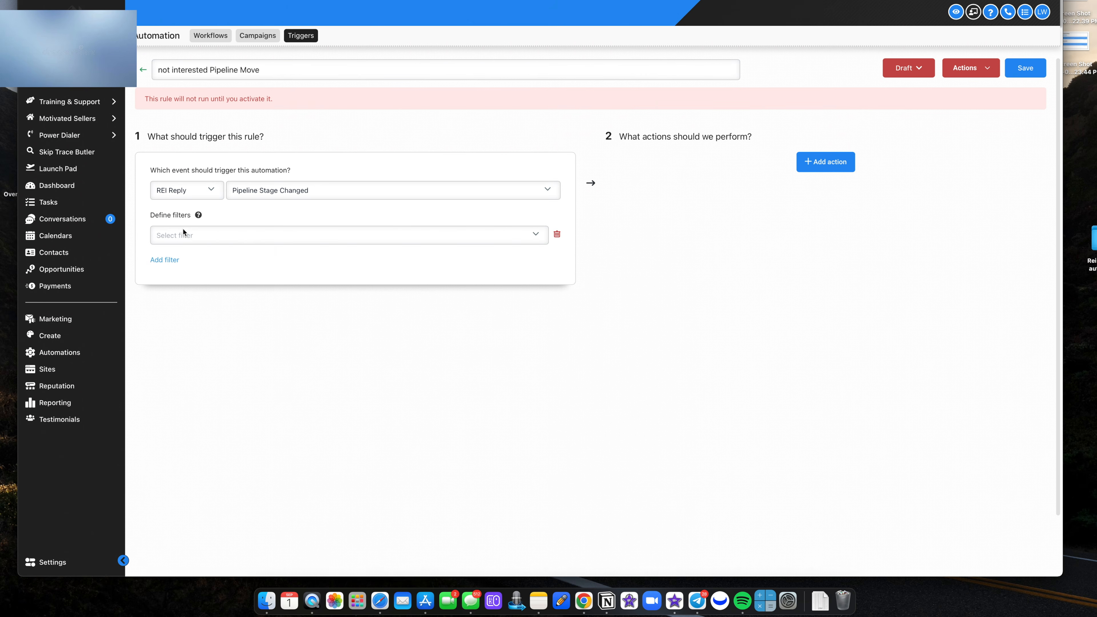
click(195, 235)
click(202, 270)
click(459, 234)
click(385, 274)
click(174, 261)
click(177, 258)
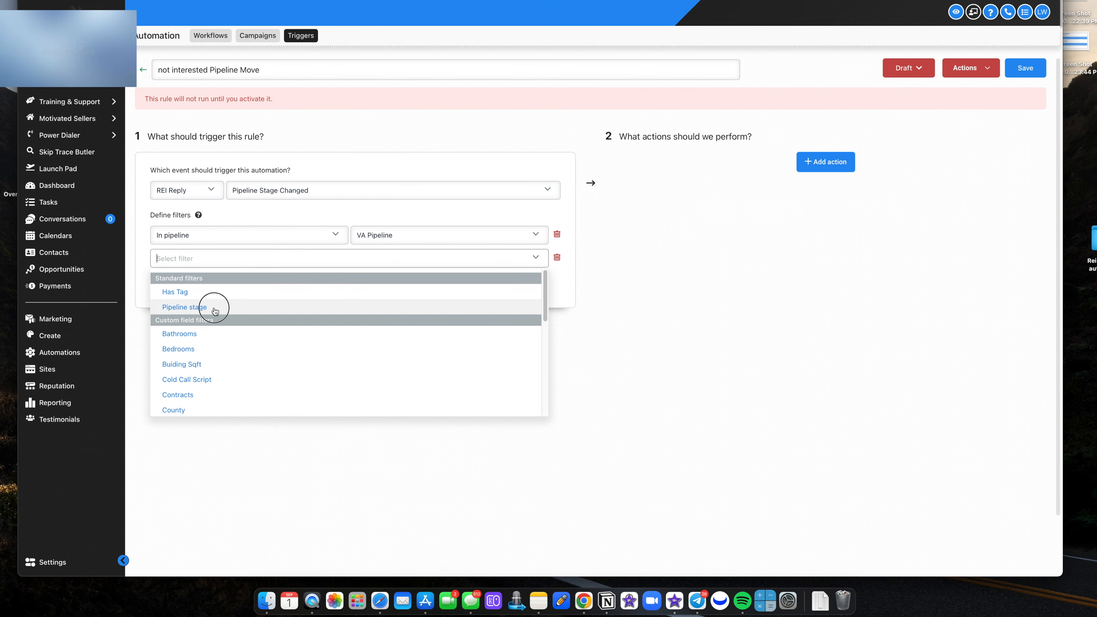
click(201, 304)
click(397, 260)
click(408, 354)
- Add an Add Contact Tag action that applies the existing "not interested" tag
click(827, 167)
click(822, 190)
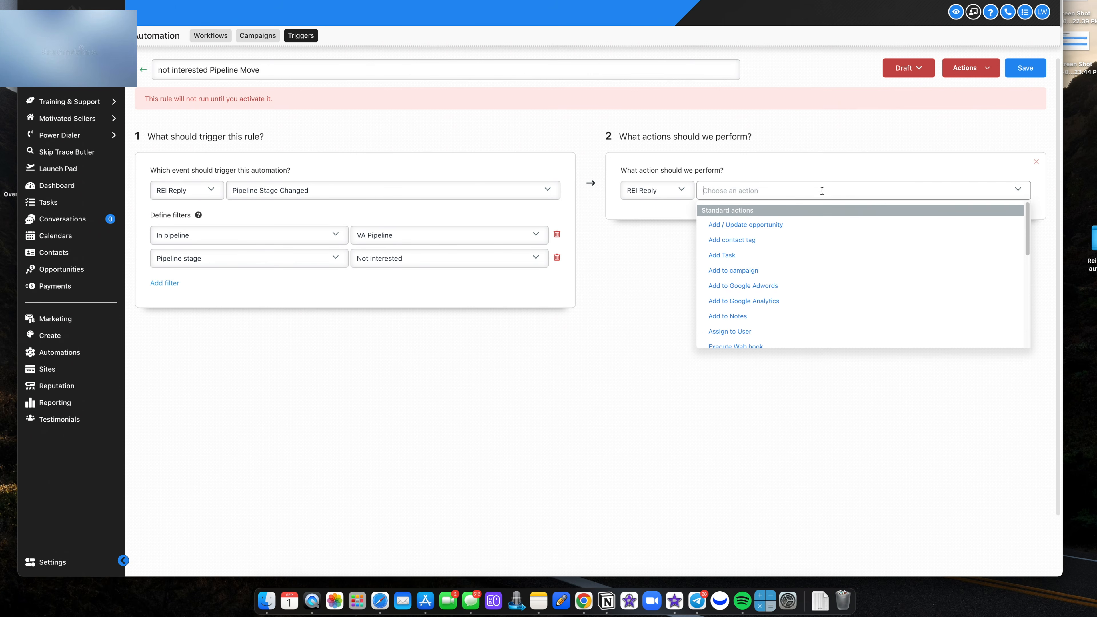
click(822, 238)
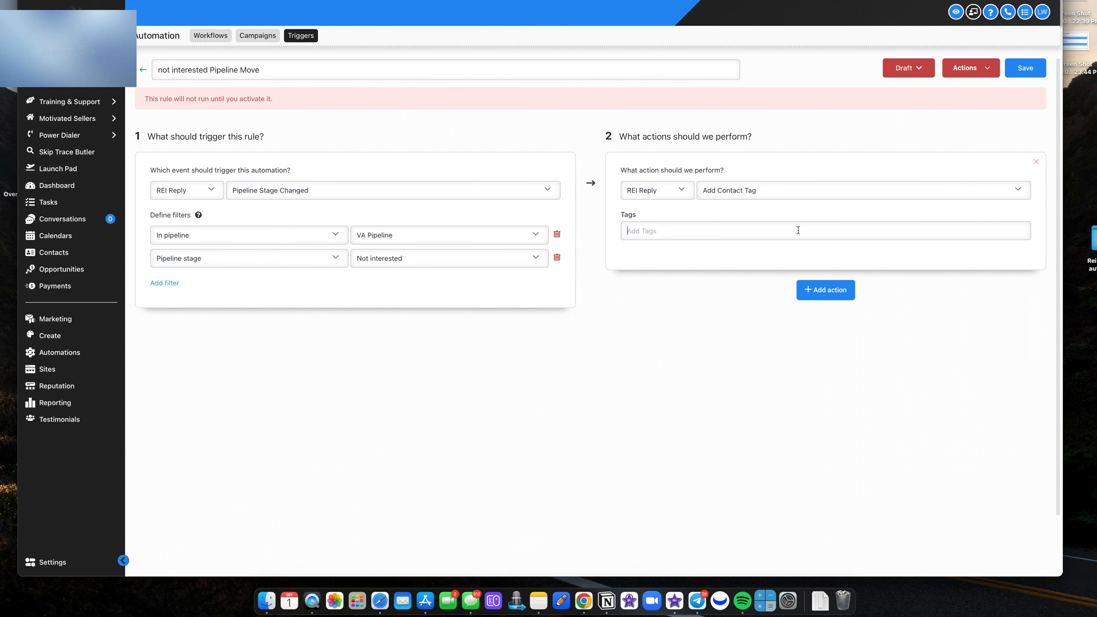
text(n)
key(BackSpace)
text(not inter)
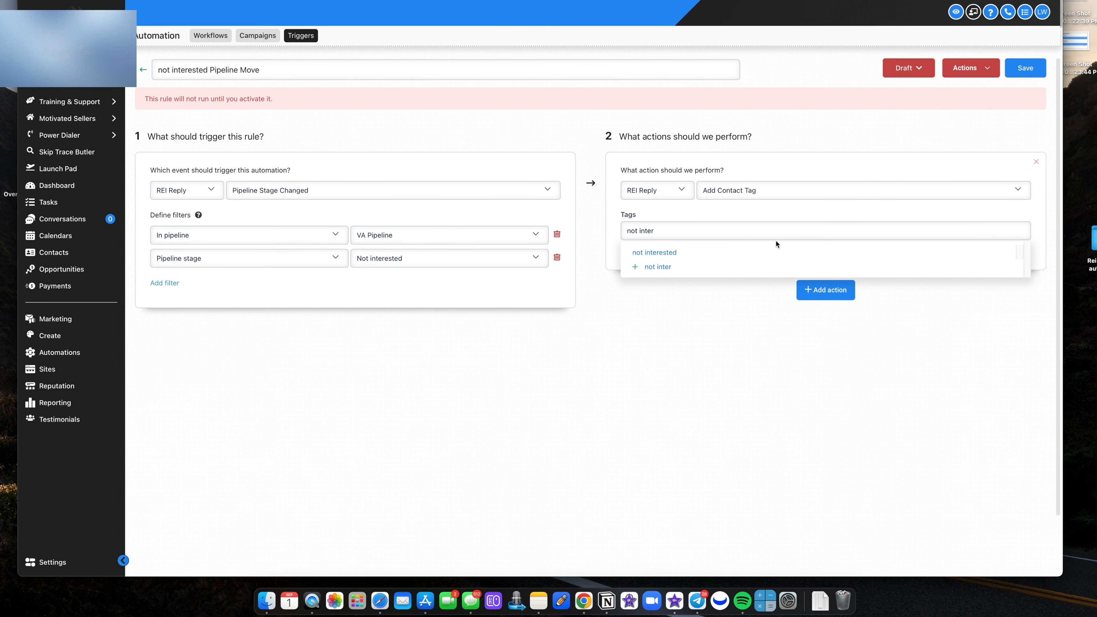
click(760, 253)
- Add a second action to the trigger that marks the conversation as read
click(826, 311)
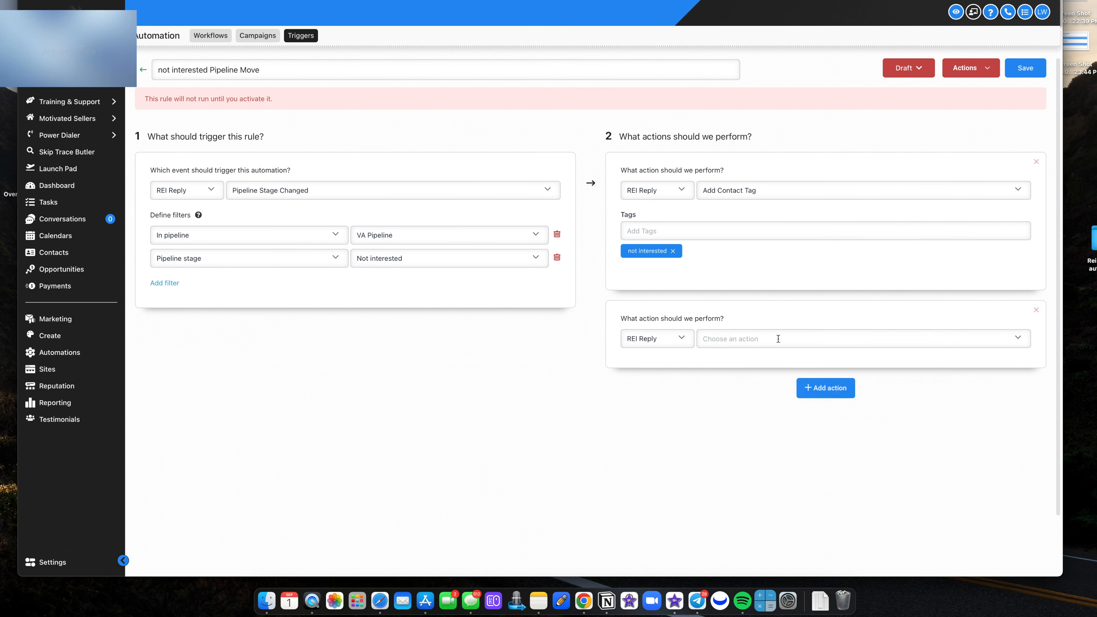
click(779, 344)
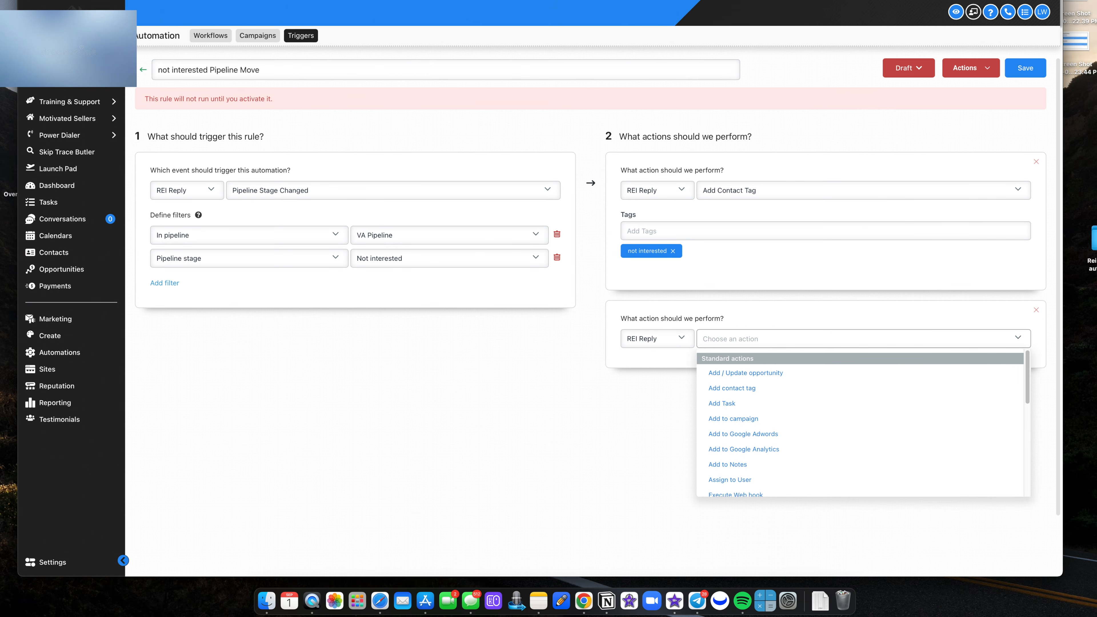
scroll(840, 438, down, 4)
scroll(840, 439, down, 2)
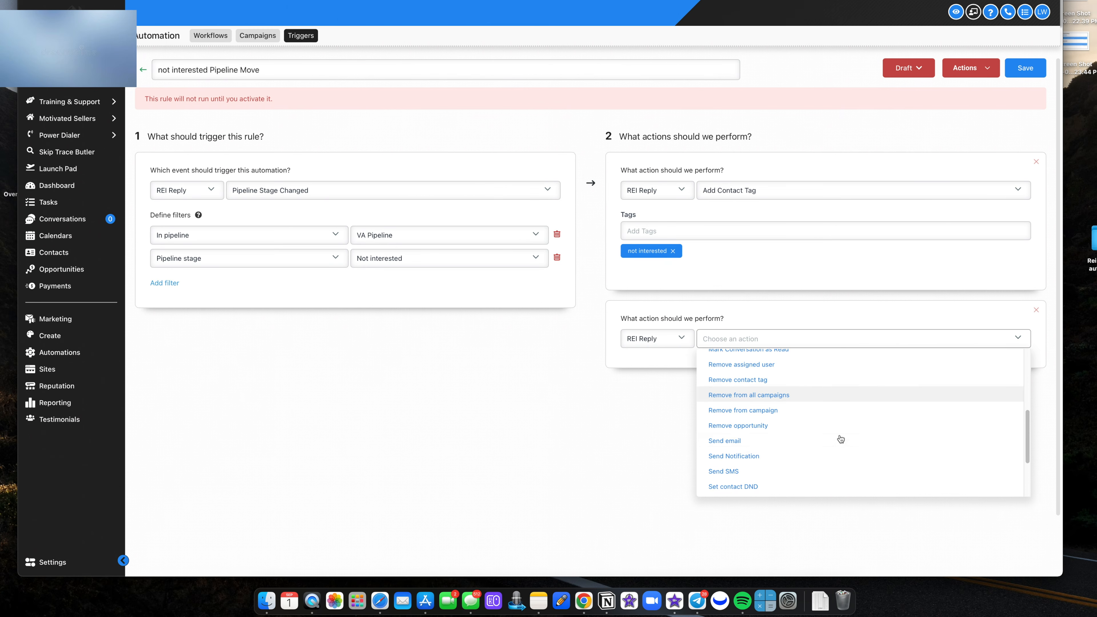
click(790, 363)
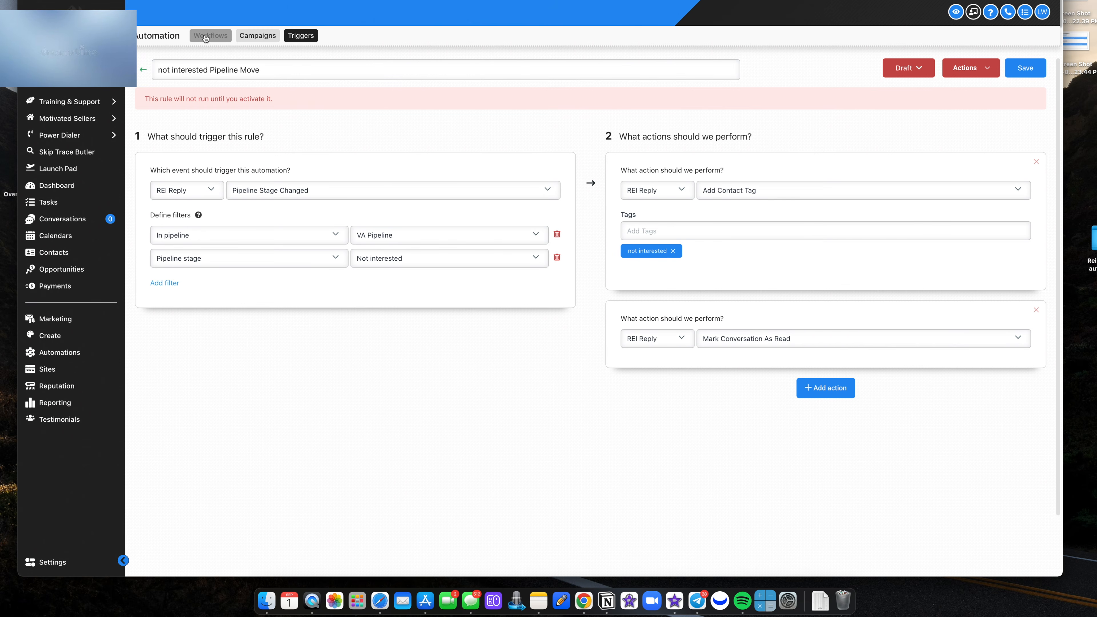
- Save the trigger, set its status to Active and return to the trigger list
click(1030, 65)
click(919, 77)
click(916, 90)
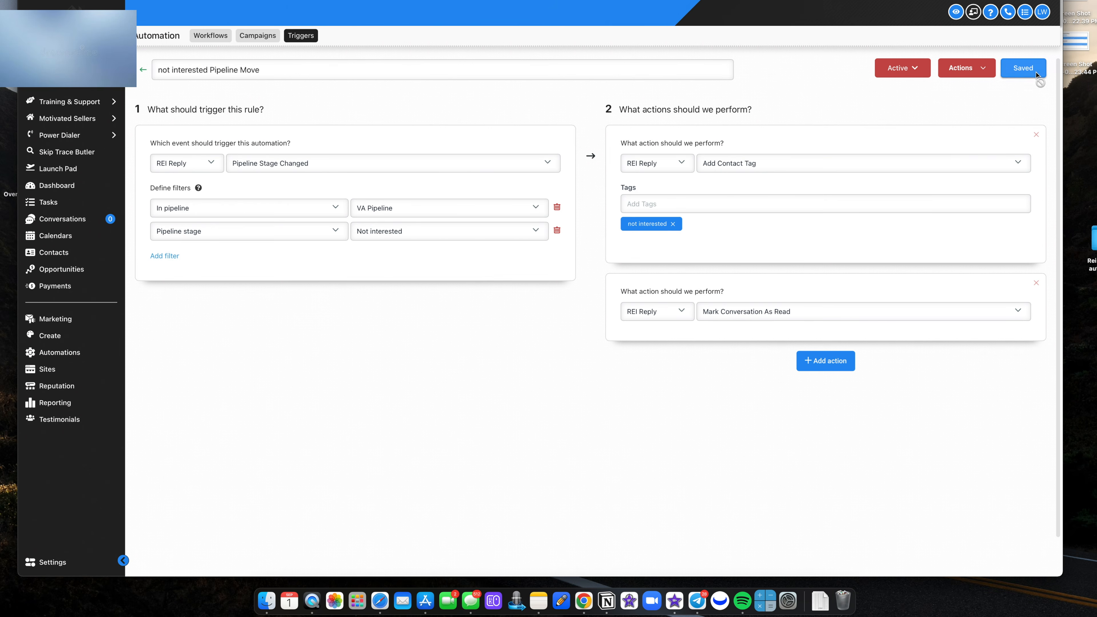
click(144, 72)
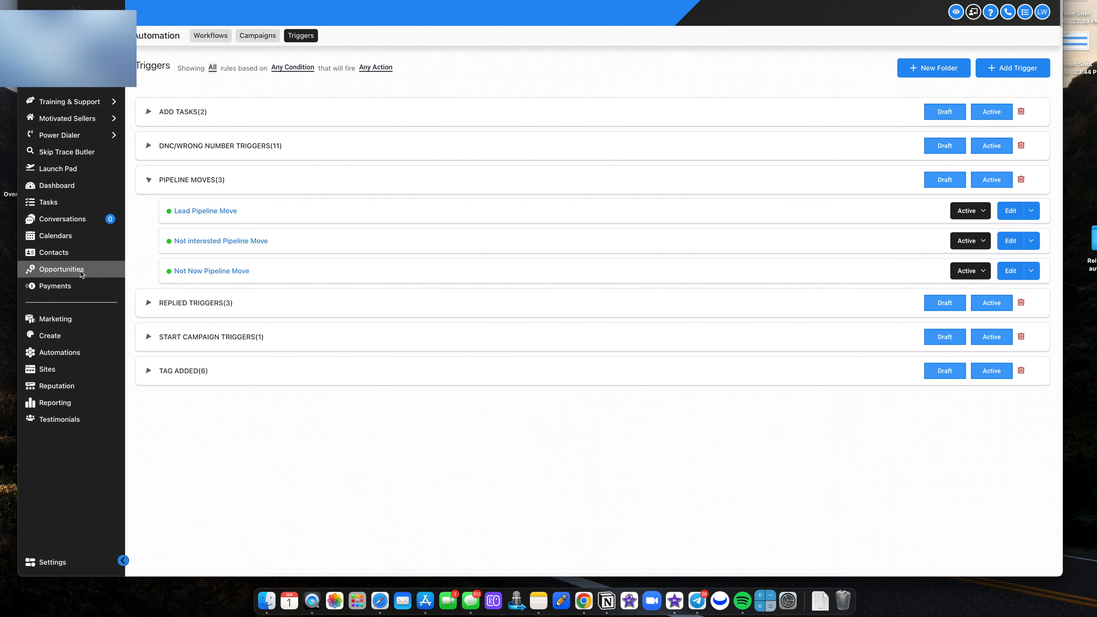
- Open the opportunities board and review the last stages of VA Pipeline
click(81, 273)
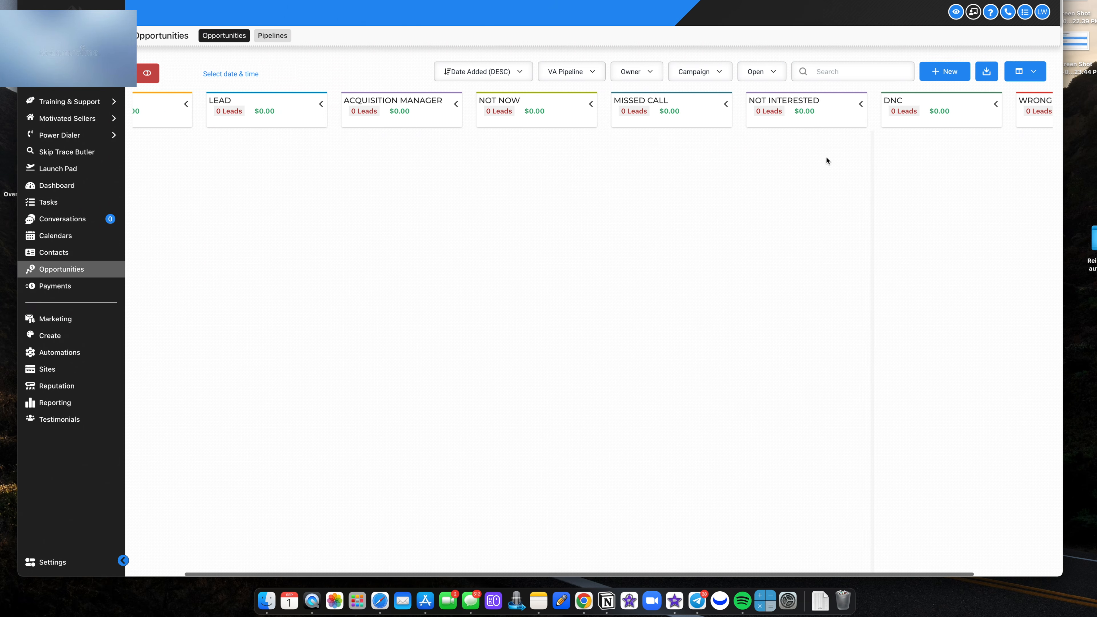
scroll(869, 214, right, 3)
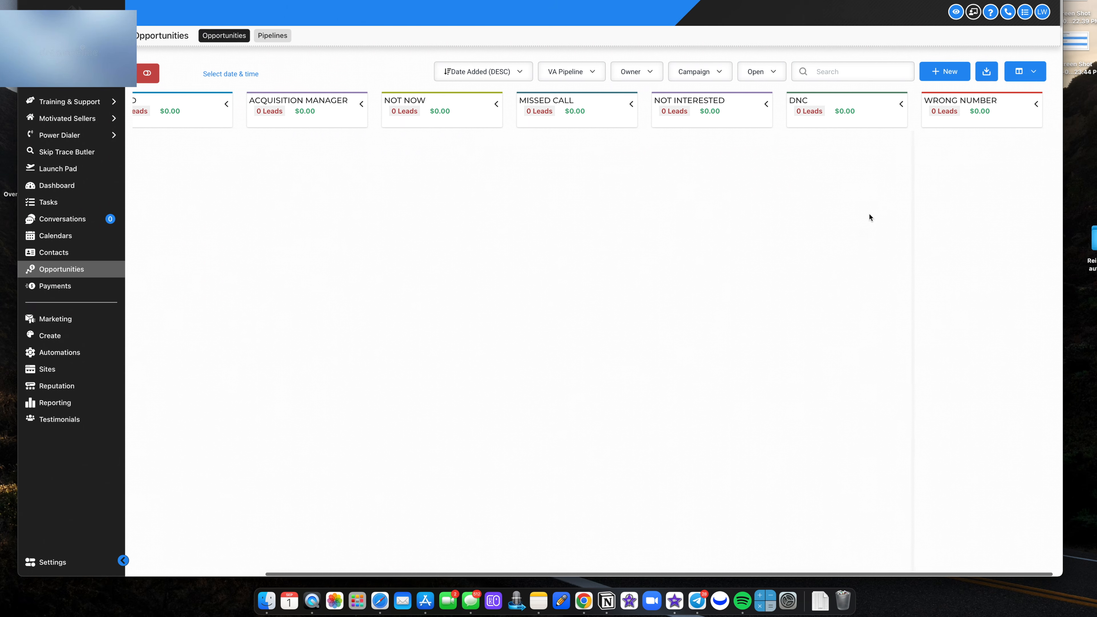